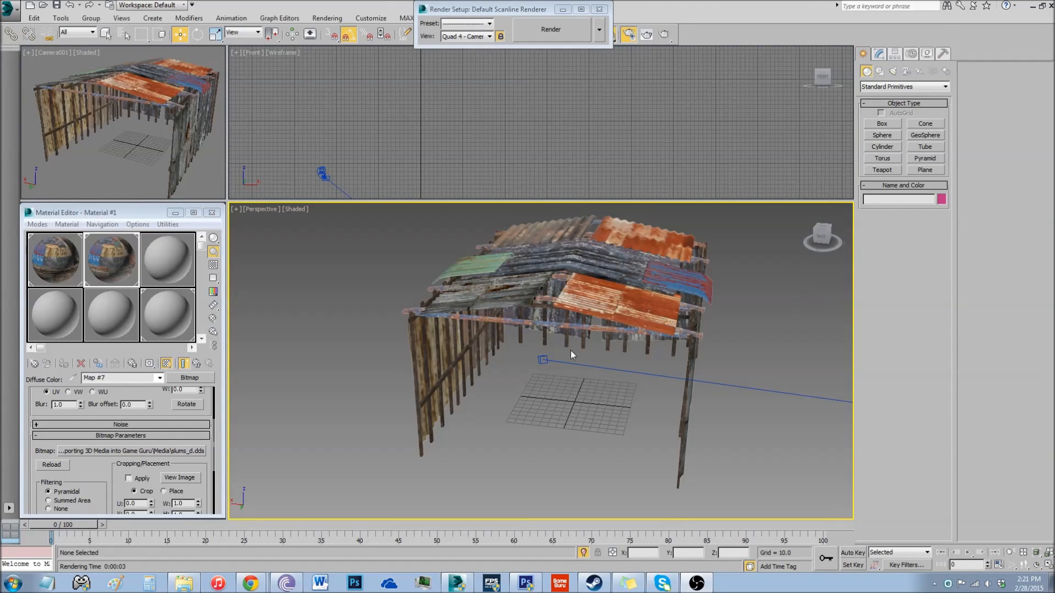
# - Open Shanty Shack.fpe from the Final folder, read through its entity settings and close it
pyautogui.click(186, 585)
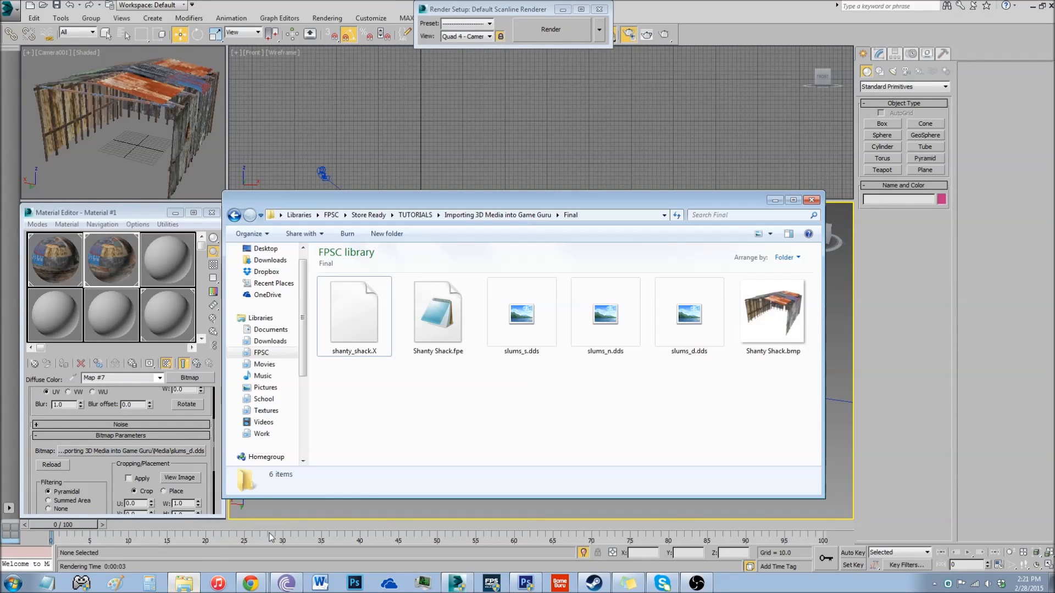
pyautogui.moveTo(681, 202); pyautogui.dragTo(704, 153)
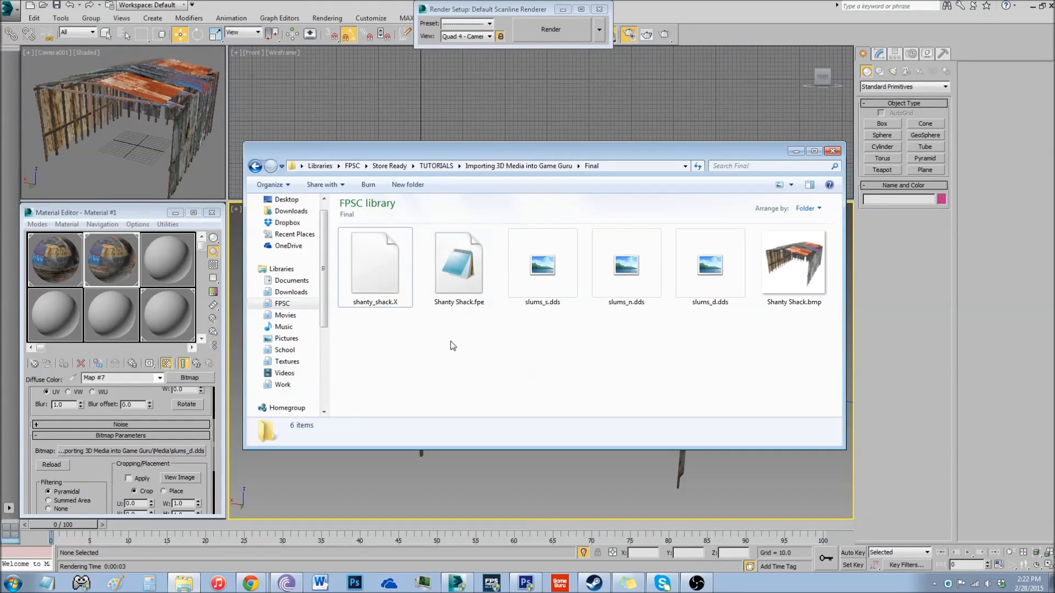
pyautogui.doubleClick(463, 287)
pyautogui.moveTo(651, 162); pyautogui.dragTo(244, 91)
pyautogui.scroll(-2, 554, 233)
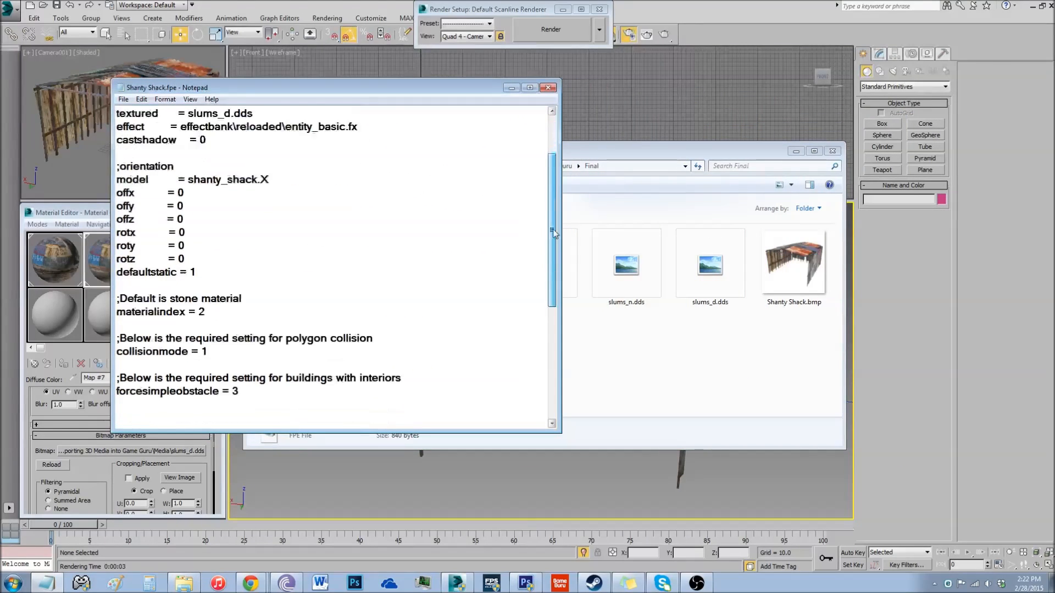
pyautogui.moveTo(554, 233); pyautogui.dragTo(554, 260)
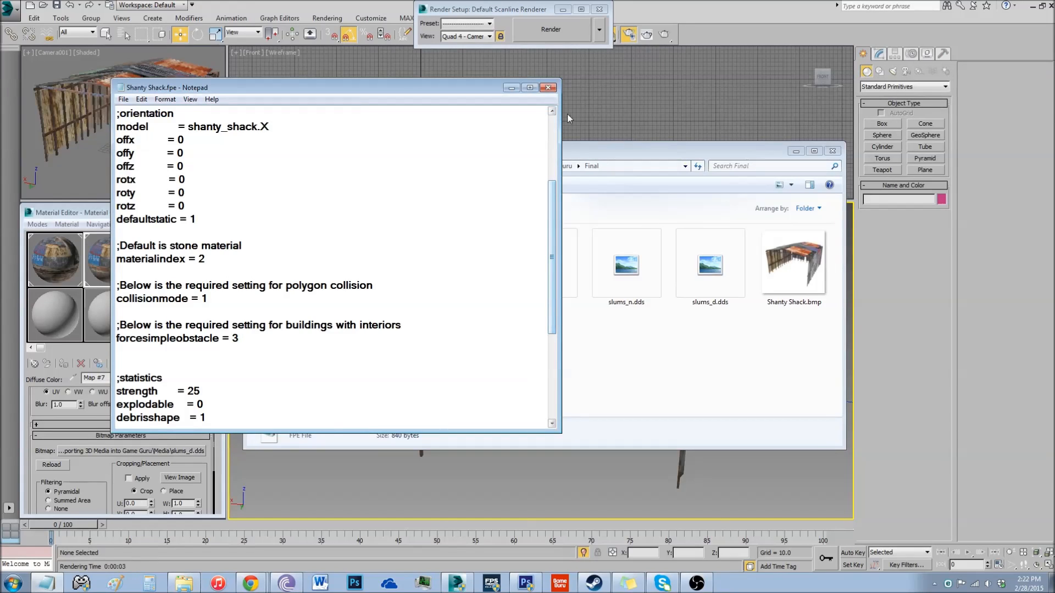
pyautogui.click(549, 87)
# - Look over the three slums .dds textures in the Final folder and put the folder window away
pyautogui.moveTo(542, 339); pyautogui.dragTo(710, 308)
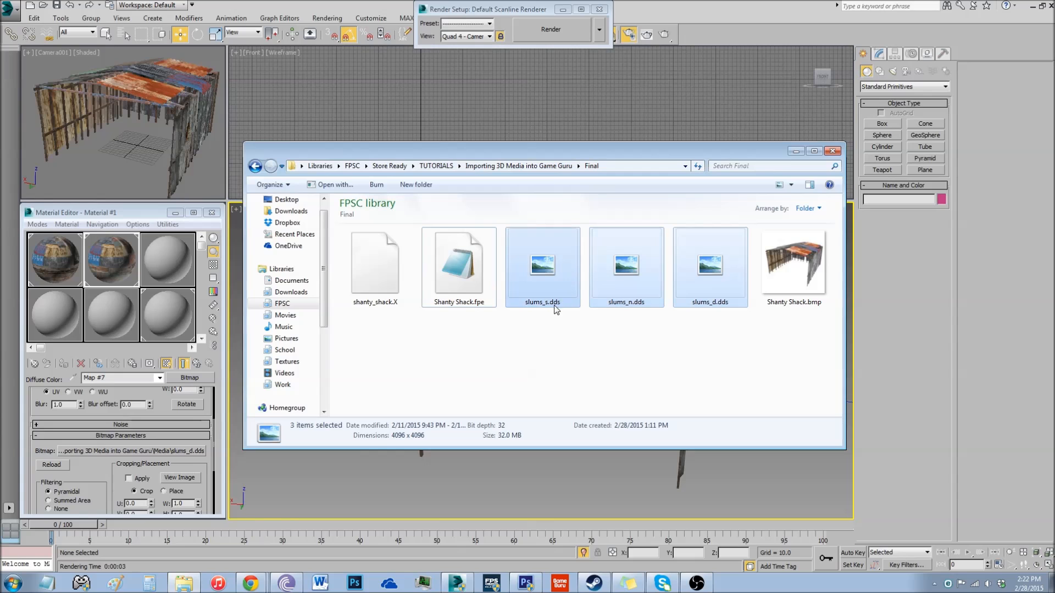
pyautogui.click(797, 328)
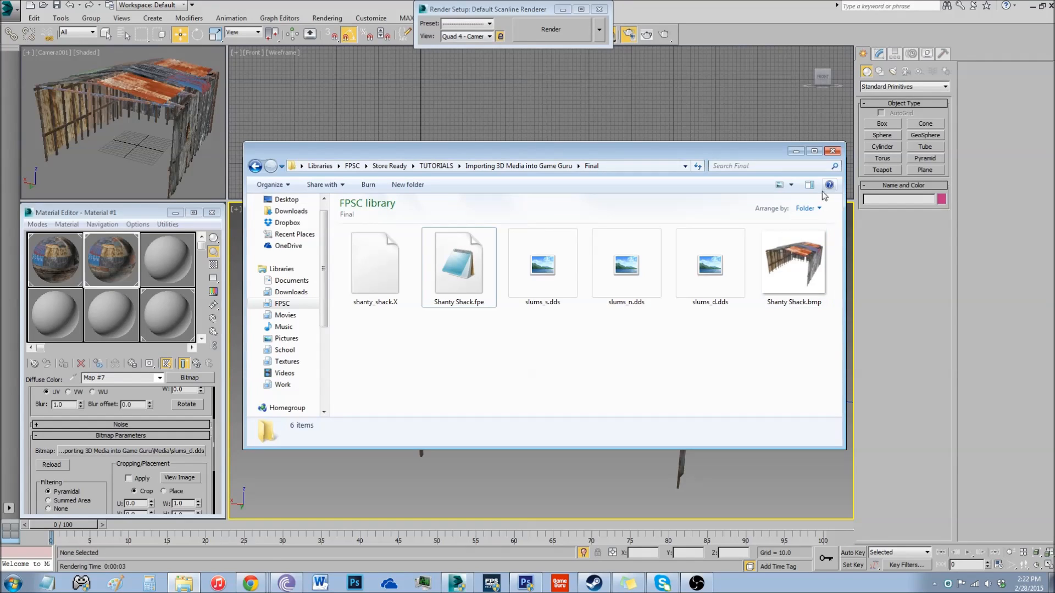
pyautogui.click(796, 152)
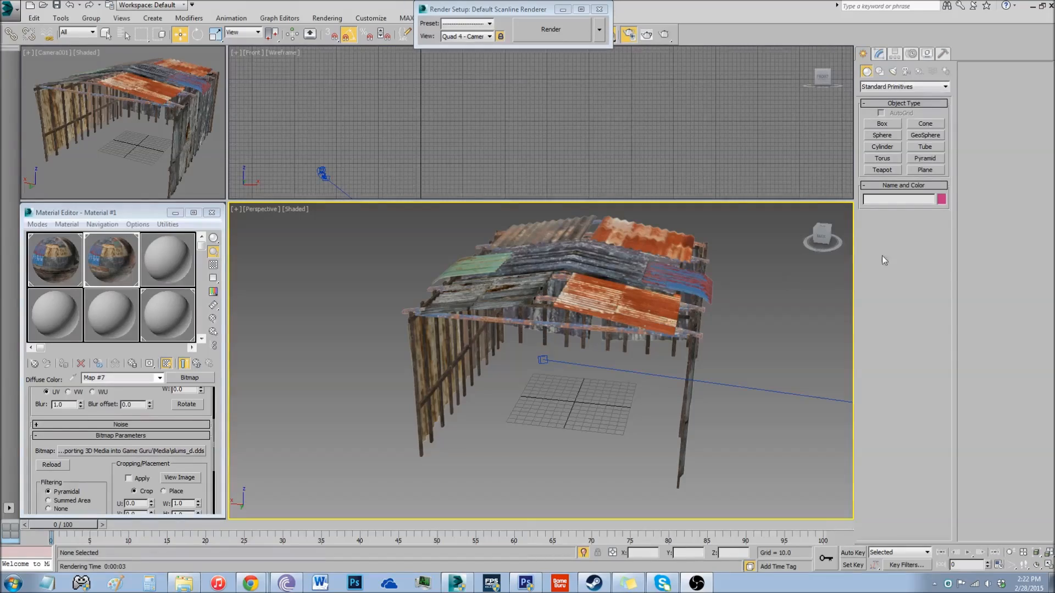
# - Inspect the textured shanty shack model from its side wall in the perspective view
pyautogui.click(675, 271)
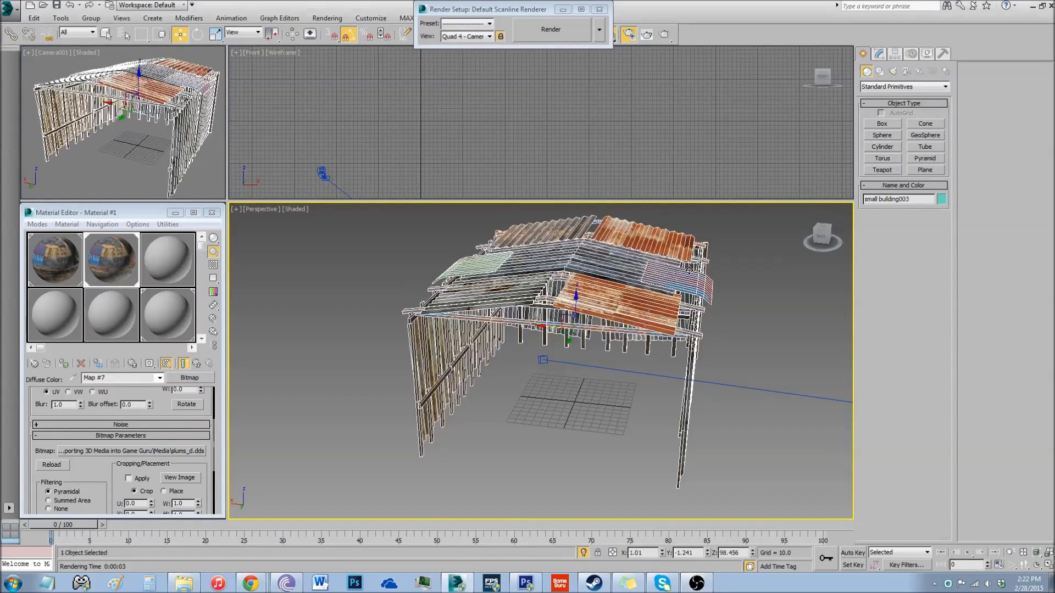
pyautogui.moveTo(822, 237); pyautogui.dragTo(577, 286)
pyautogui.moveTo(846, 289); pyautogui.dragTo(819, 247)
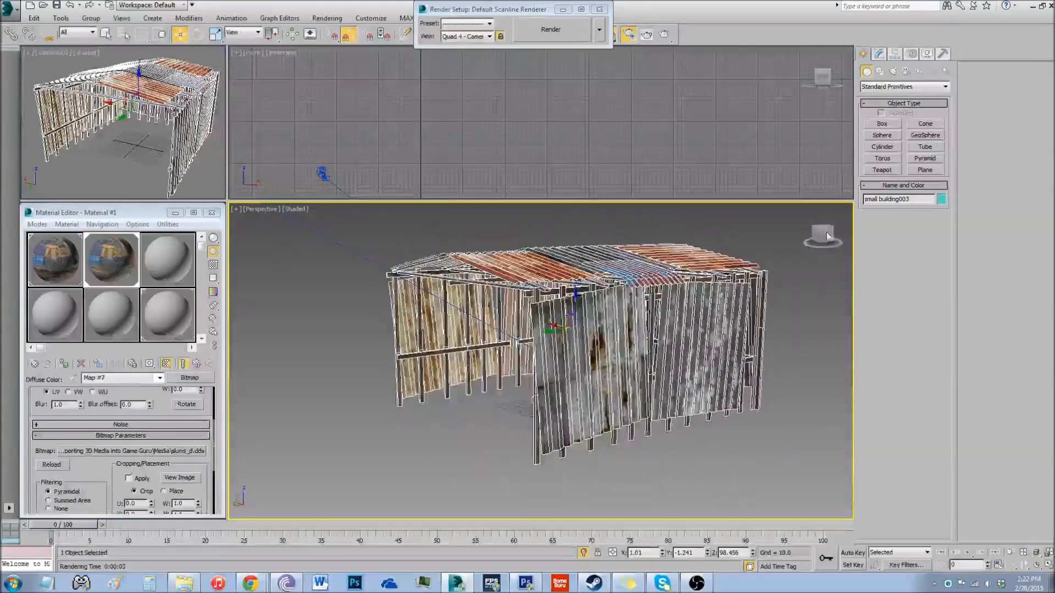
pyautogui.click(790, 296)
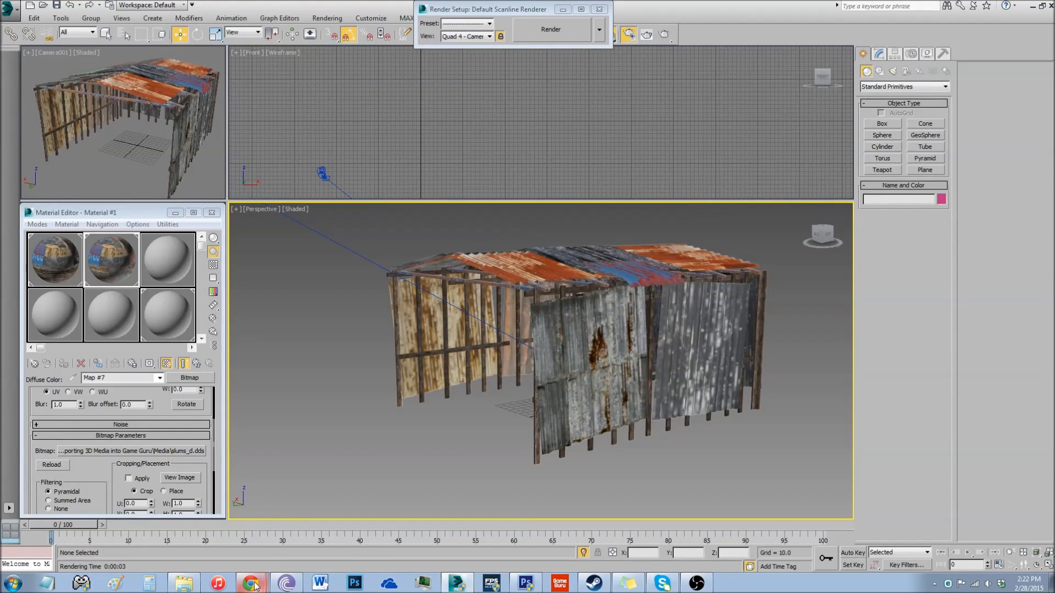
# - Switch to Chrome and review the kW X-porter for 3ds Max and NVIDIA Texture Tools for Adobe Photoshop pages
pyautogui.click(240, 553)
pyautogui.click(88, 4)
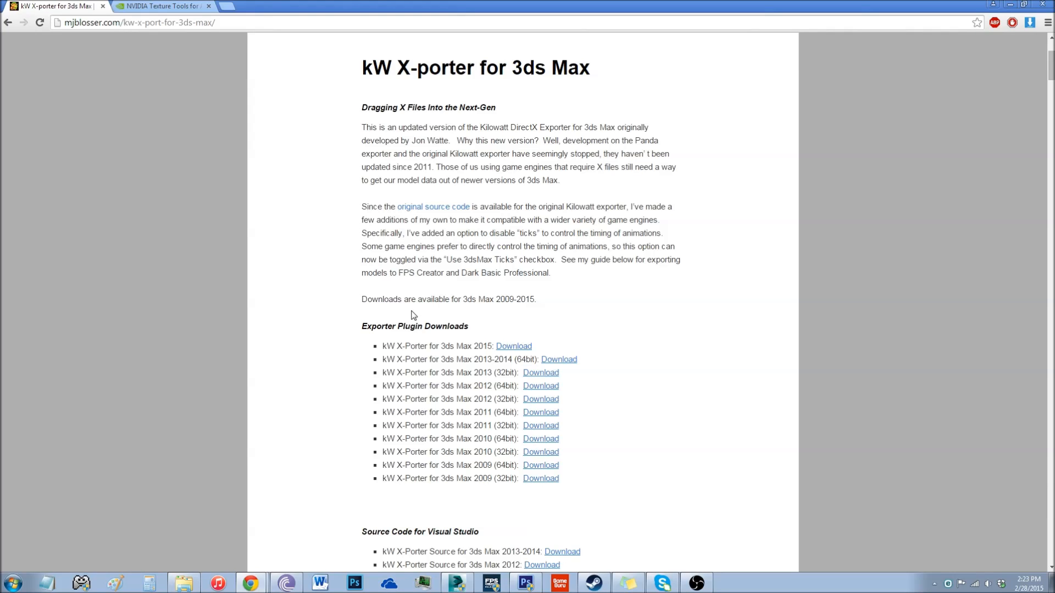
pyautogui.click(198, 8)
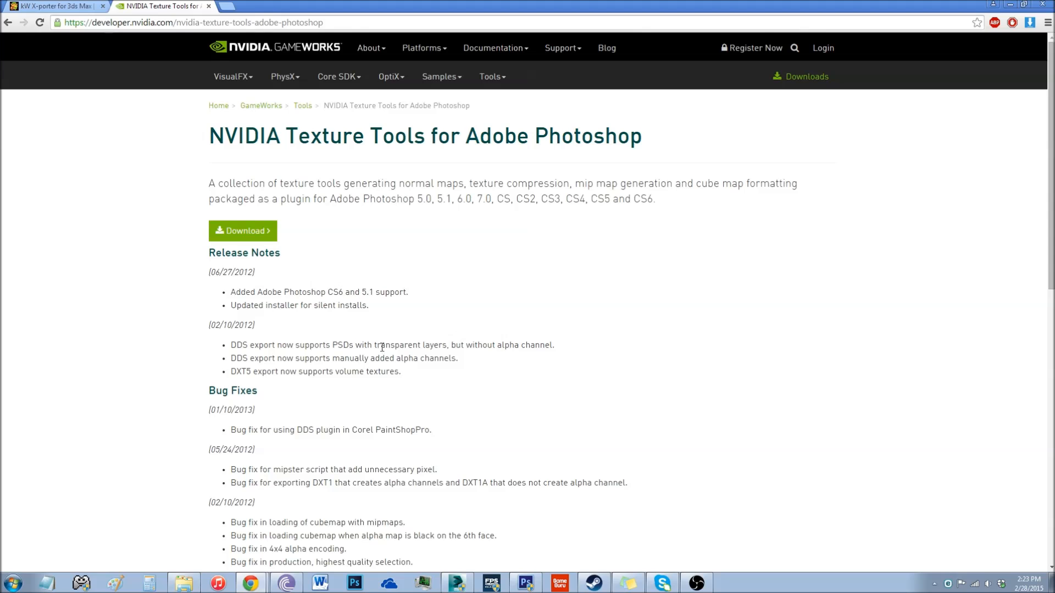
# - Switch to Photoshop, examine the slums_d, slums_n and slums_s textures, and compare their file names in the Final folder
pyautogui.click(521, 585)
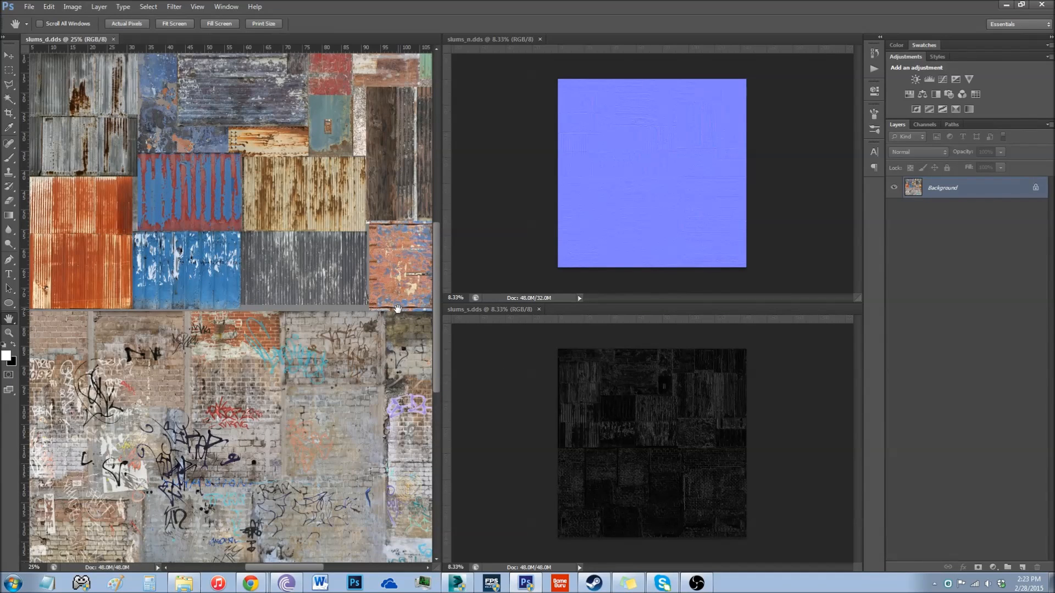
pyautogui.moveTo(273, 214); pyautogui.dragTo(369, 256)
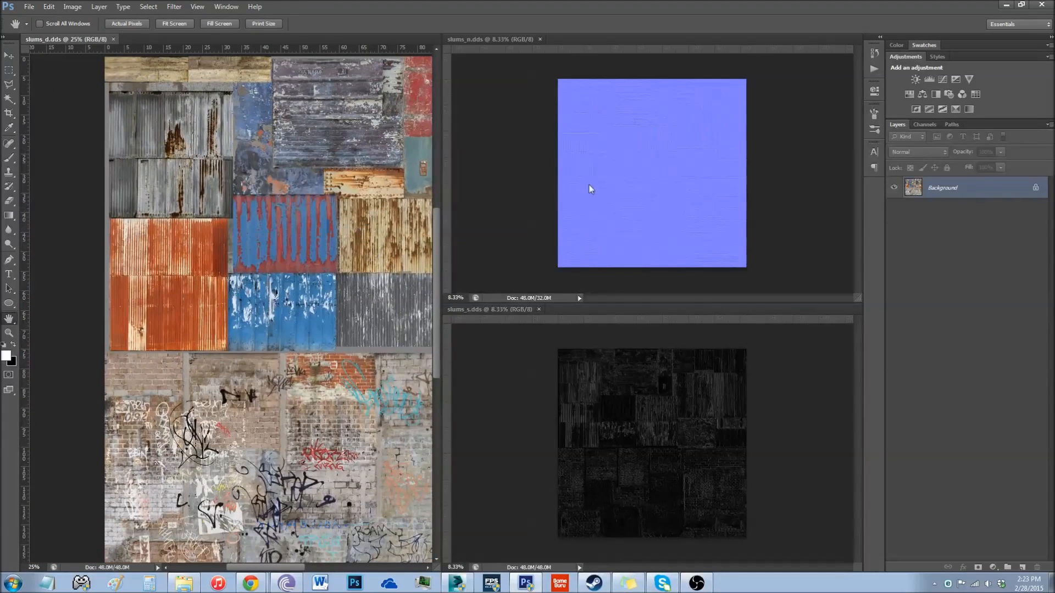
pyautogui.click(658, 179)
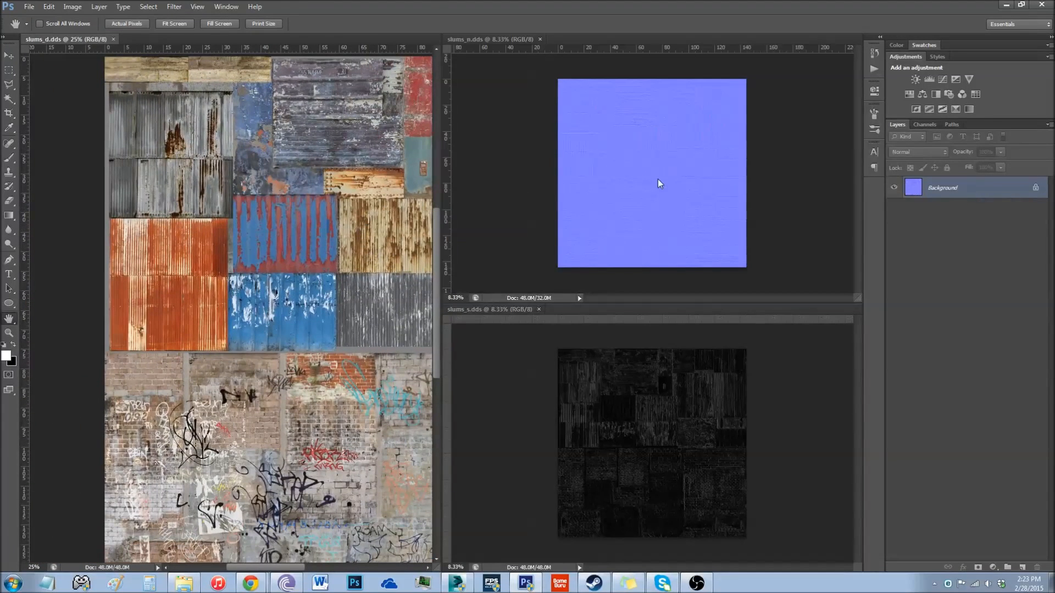
pyautogui.click(608, 363)
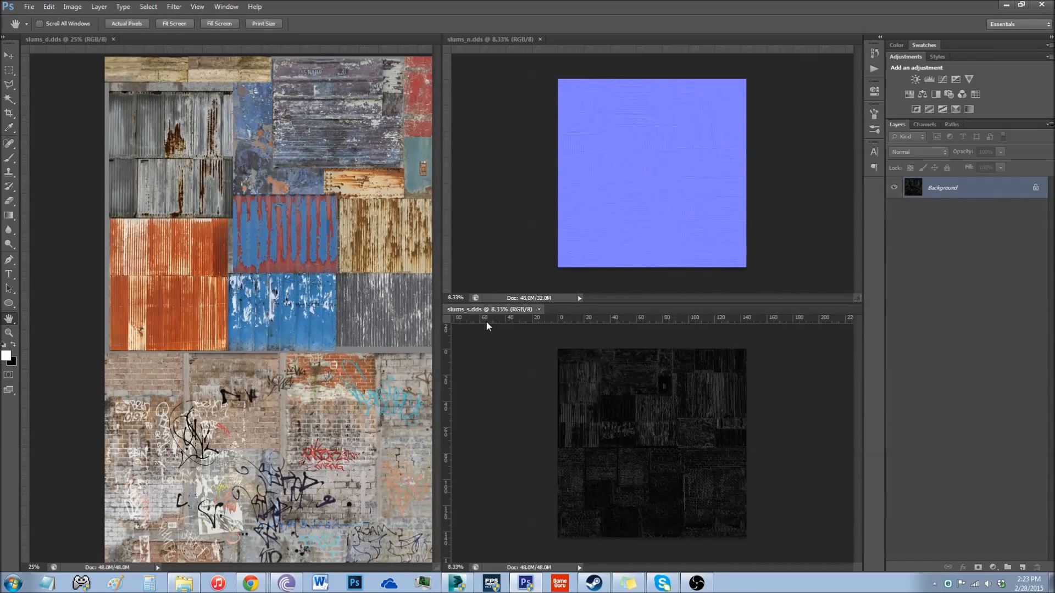
pyautogui.click(185, 590)
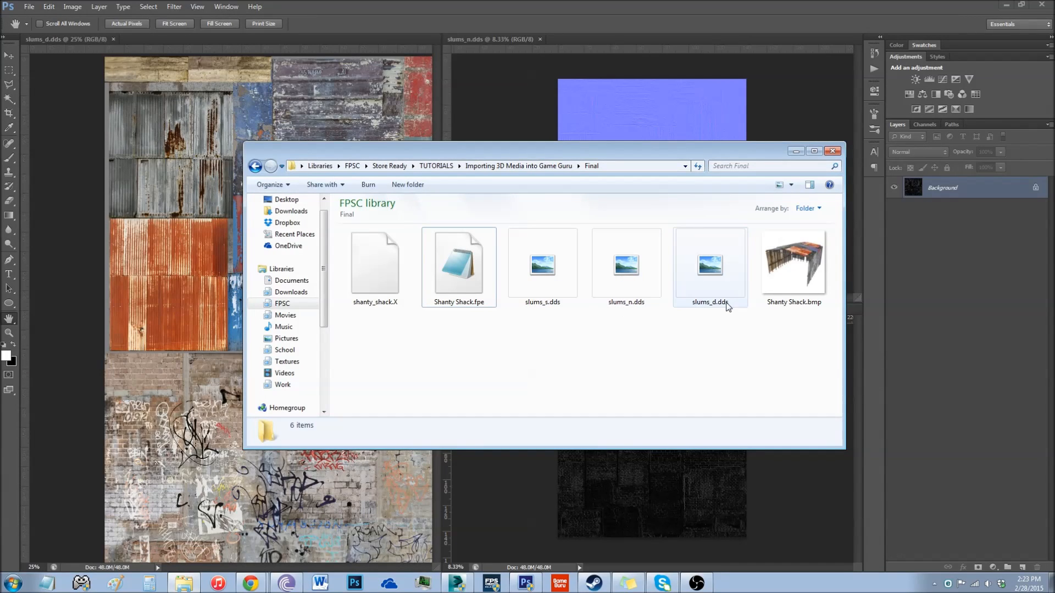
# - Switch to 3ds Max, select the shack and export it to the Media folder as shanty_shack in kW X-port (*.X) format
pyautogui.click(456, 583)
pyautogui.moveTo(817, 237); pyautogui.dragTo(819, 239)
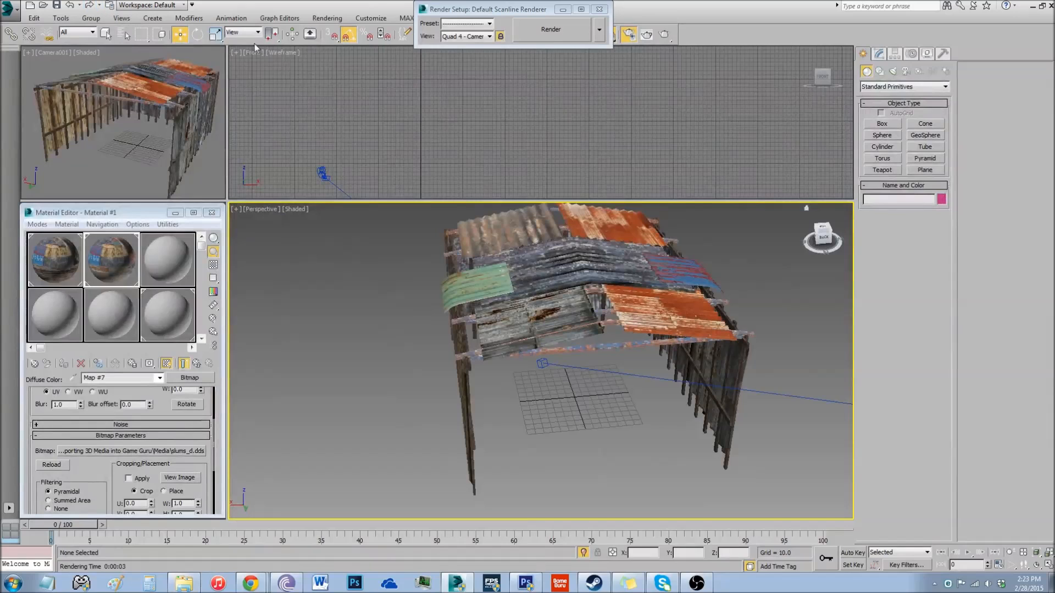
pyautogui.click(597, 271)
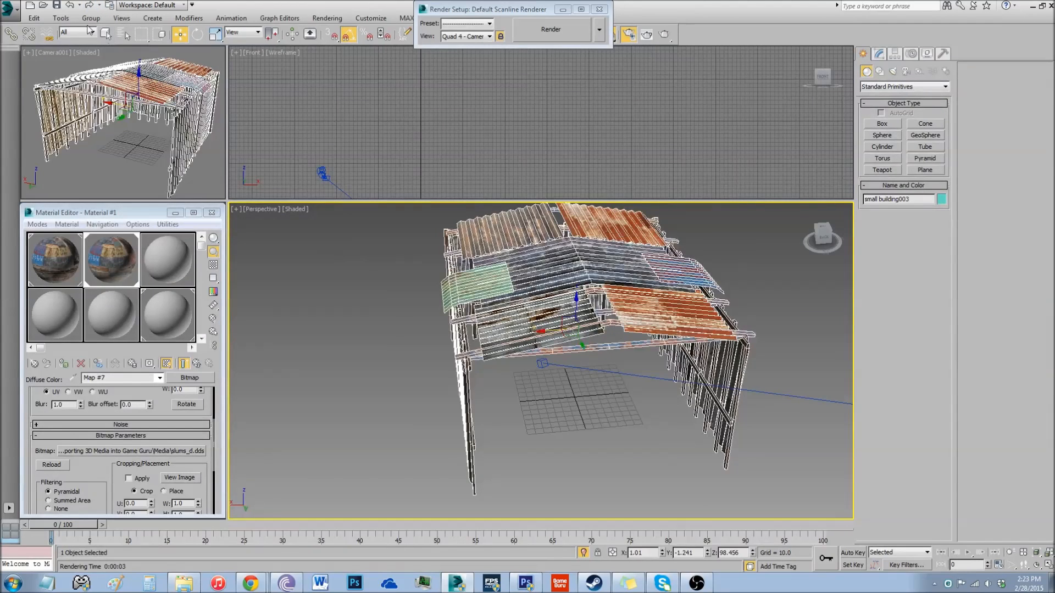
pyautogui.click(10, 8)
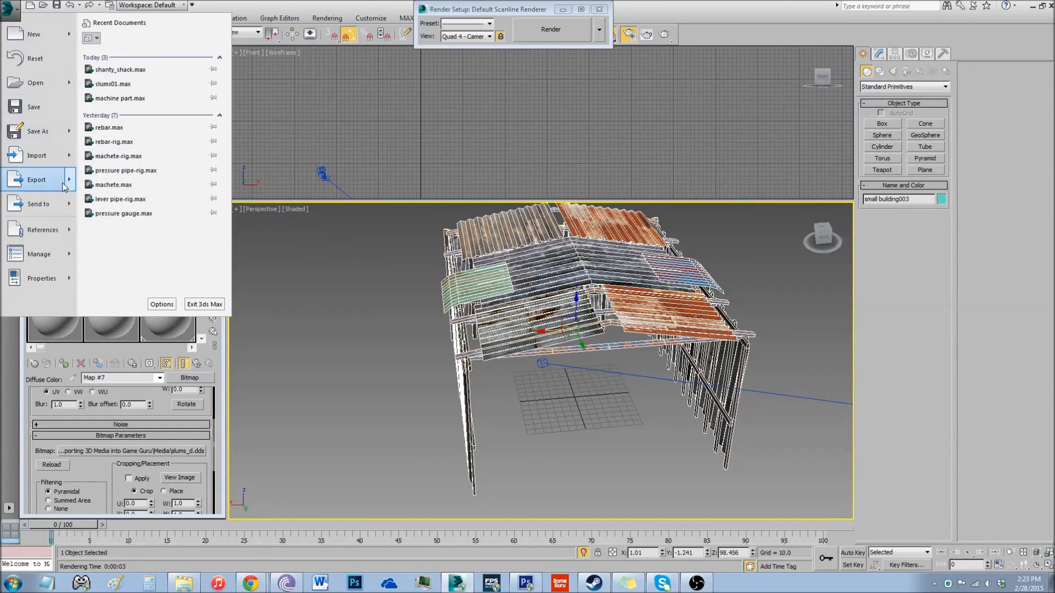
pyautogui.moveTo(69, 186)
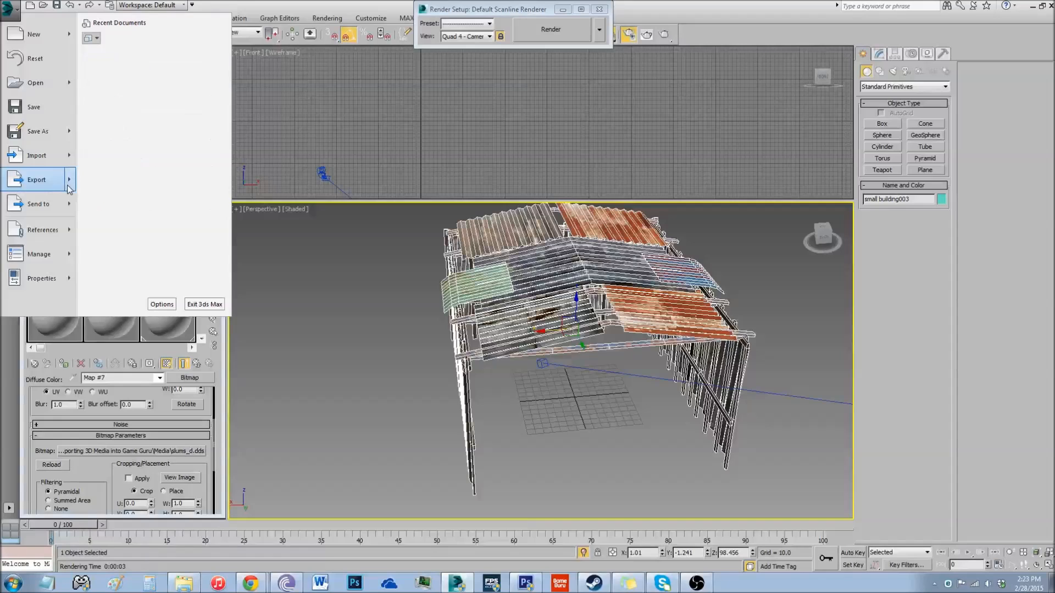
pyautogui.click(109, 106)
pyautogui.moveTo(180, 16); pyautogui.dragTo(609, 82)
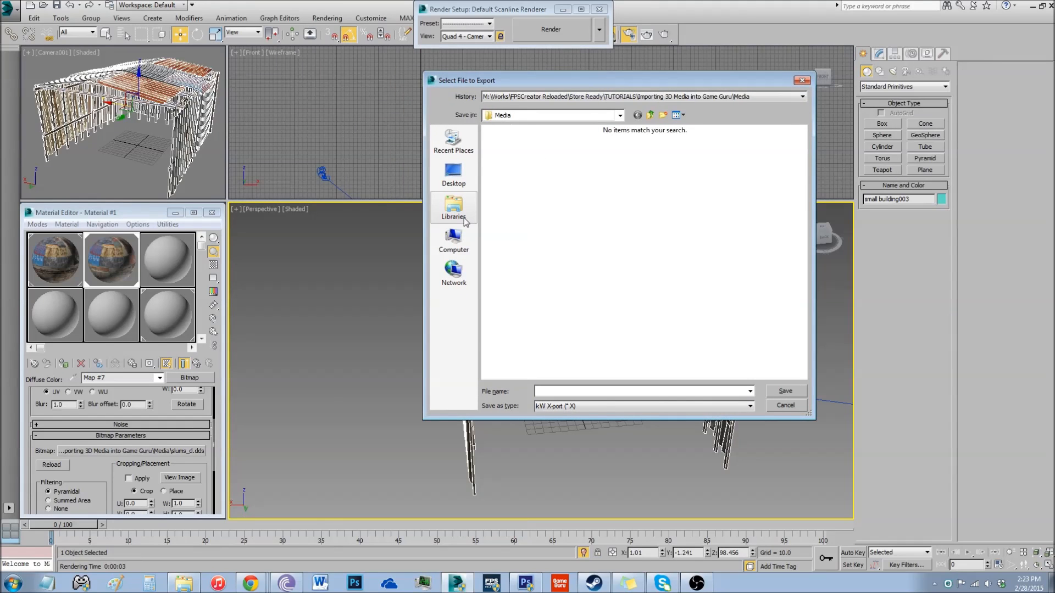
pyautogui.moveTo(643, 79); pyautogui.dragTo(366, 65)
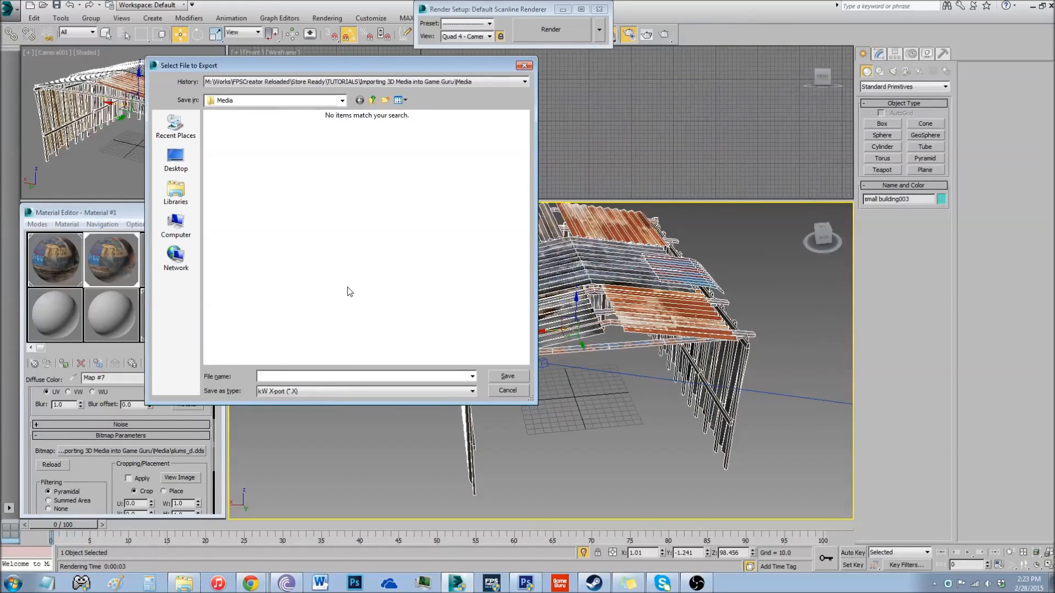
pyautogui.click(272, 376)
pyautogui.write('shanty_shack')
pyautogui.click(509, 376)
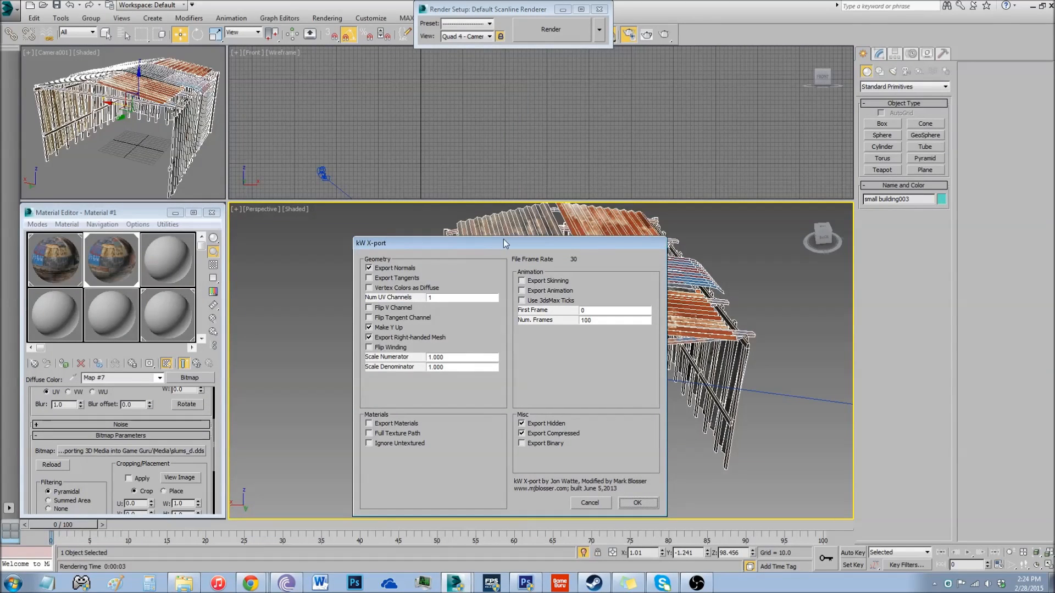
# - Enable Export Materials in the kW X-port options and run the export
pyautogui.moveTo(502, 240); pyautogui.dragTo(555, 119)
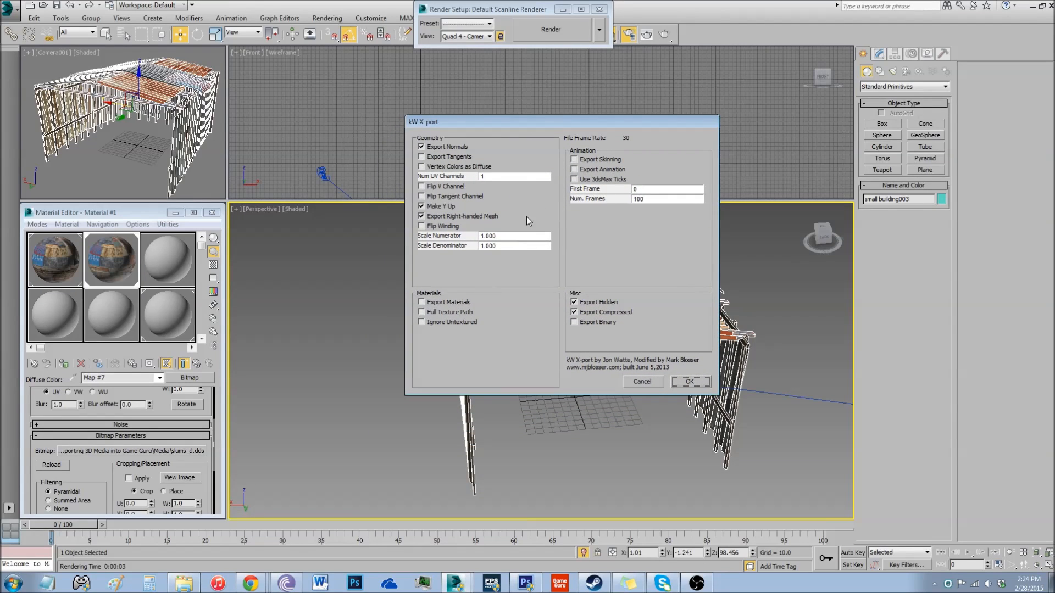
pyautogui.click(421, 302)
pyautogui.moveTo(549, 122); pyautogui.dragTo(471, 100)
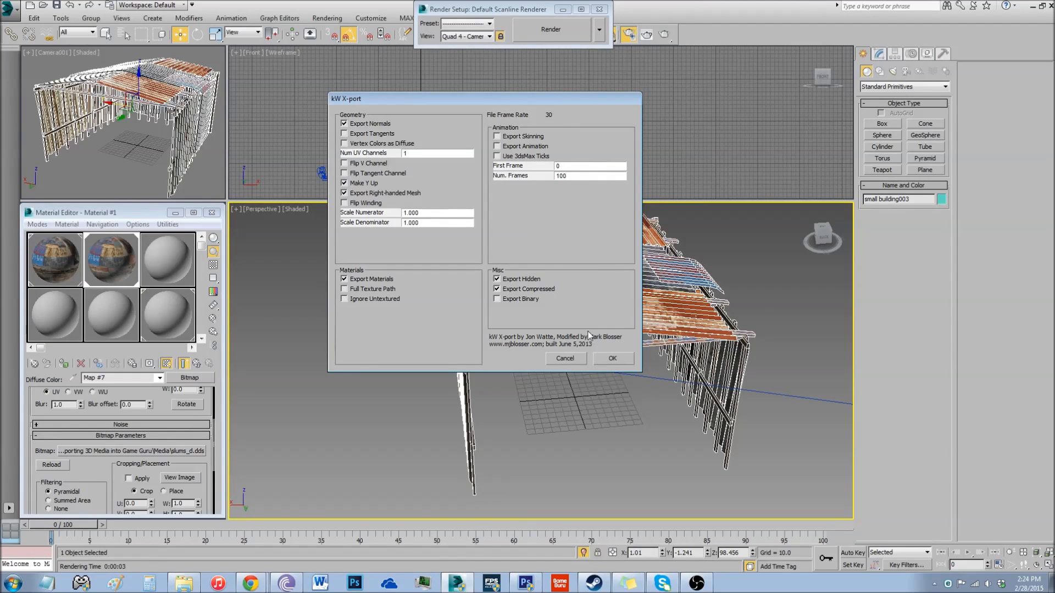
pyautogui.press('Return')
# - Check the Media folder in Windows Explorer for the exported shanty_shack.X and its slums textures
pyautogui.click(181, 585)
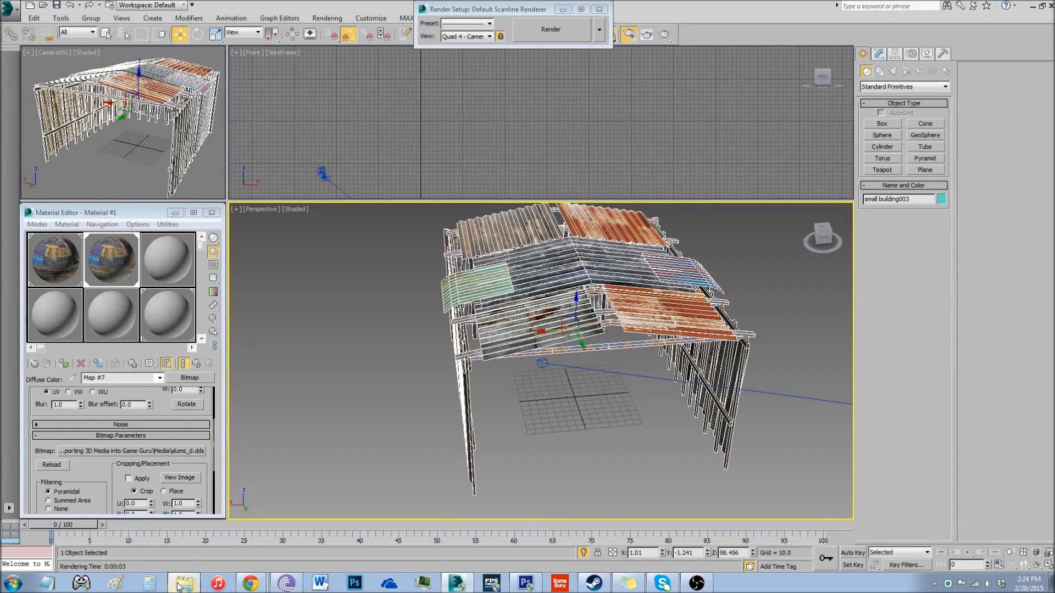
pyautogui.click(515, 166)
pyautogui.doubleClick(442, 266)
pyautogui.moveTo(660, 326); pyautogui.dragTo(480, 309)
pyautogui.click(481, 311)
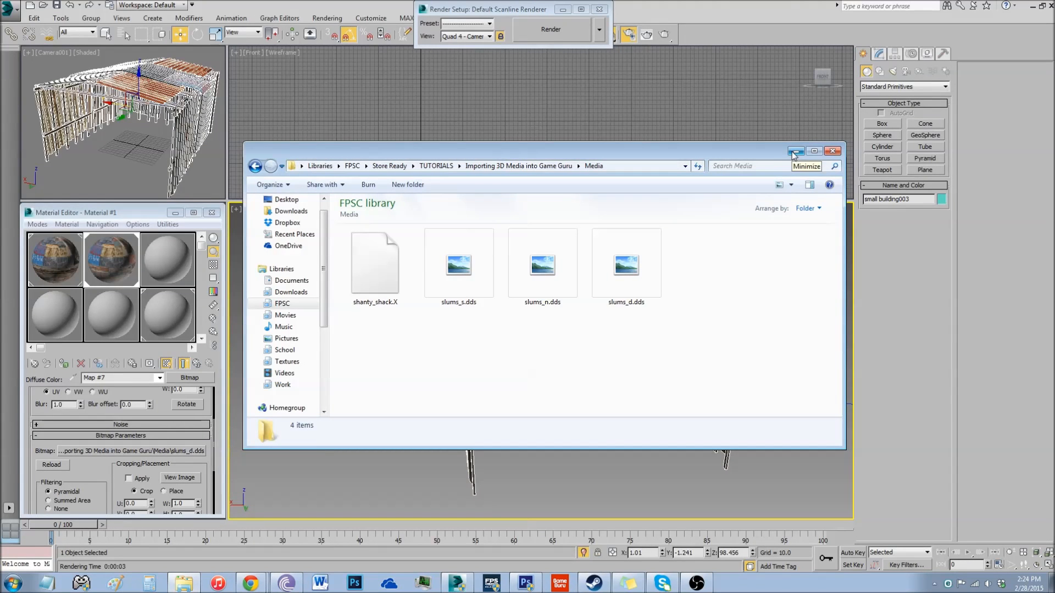
pyautogui.click(889, 398)
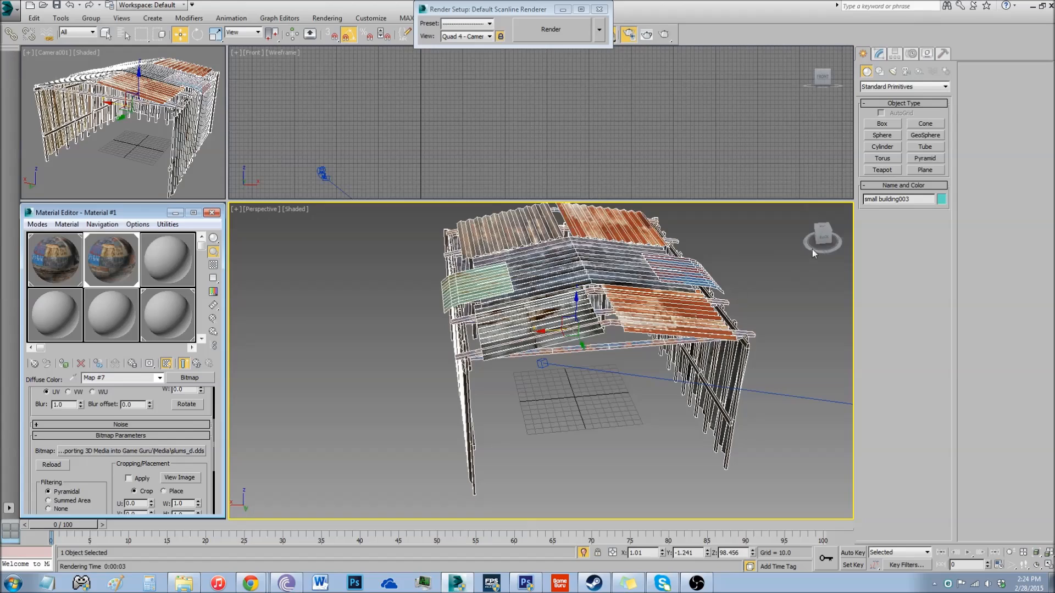
# - Render the shack's camera view with Light Tracer active and a custom output size of 128 x 128
pyautogui.moveTo(812, 255); pyautogui.dragTo(775, 242)
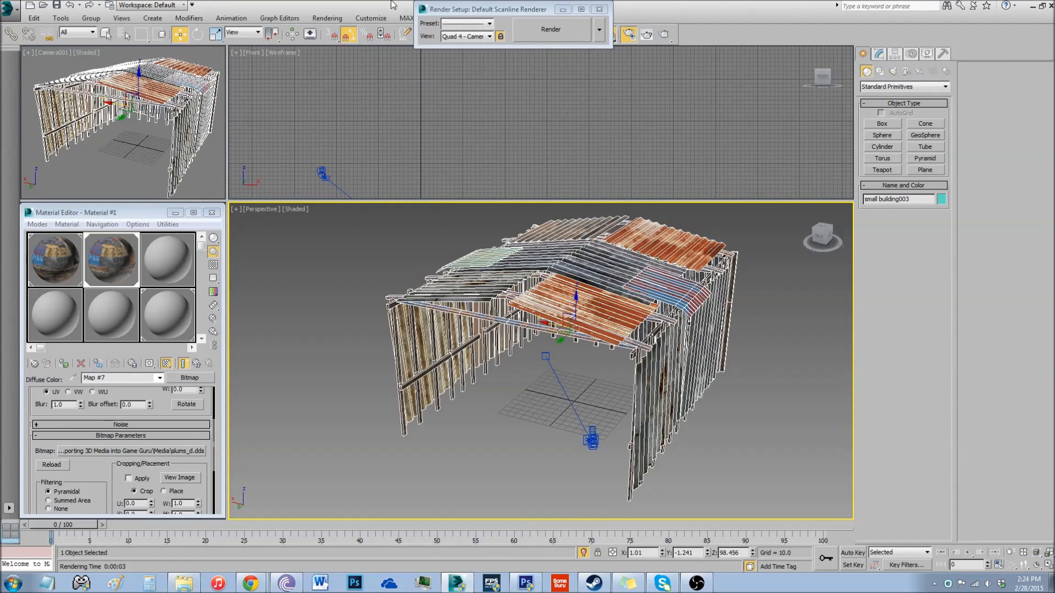
pyautogui.moveTo(506, 48); pyautogui.dragTo(519, 240)
pyautogui.click(567, 70)
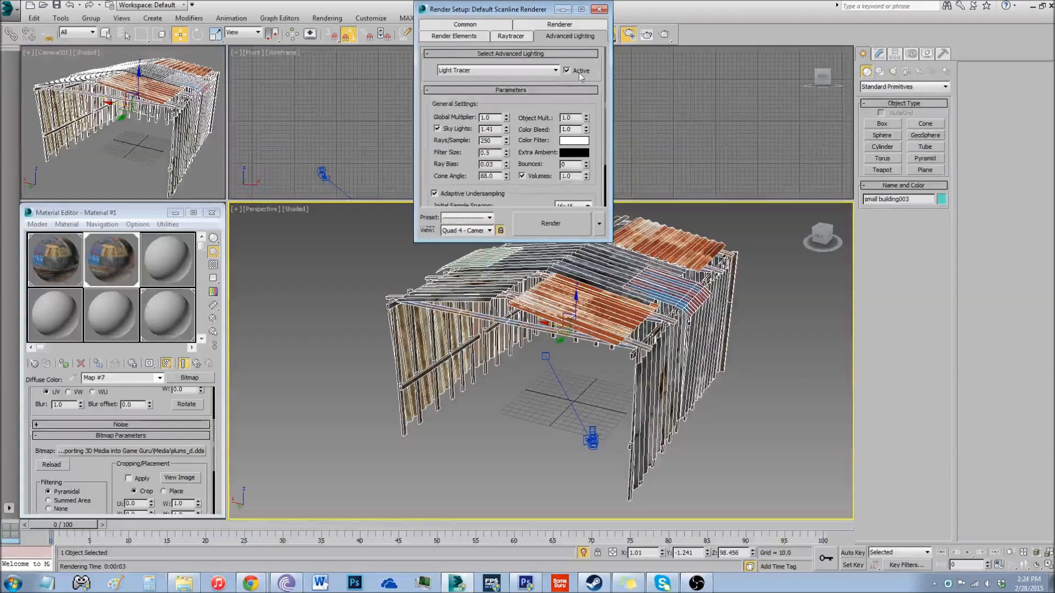
pyautogui.click(464, 24)
pyautogui.scroll(-5, 495, 116)
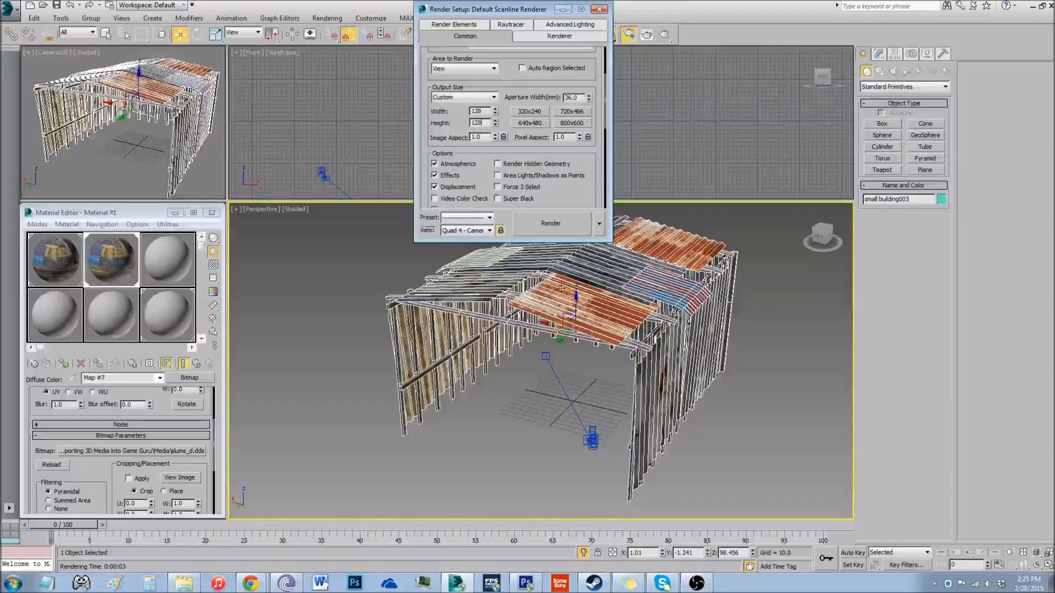
pyautogui.click(540, 228)
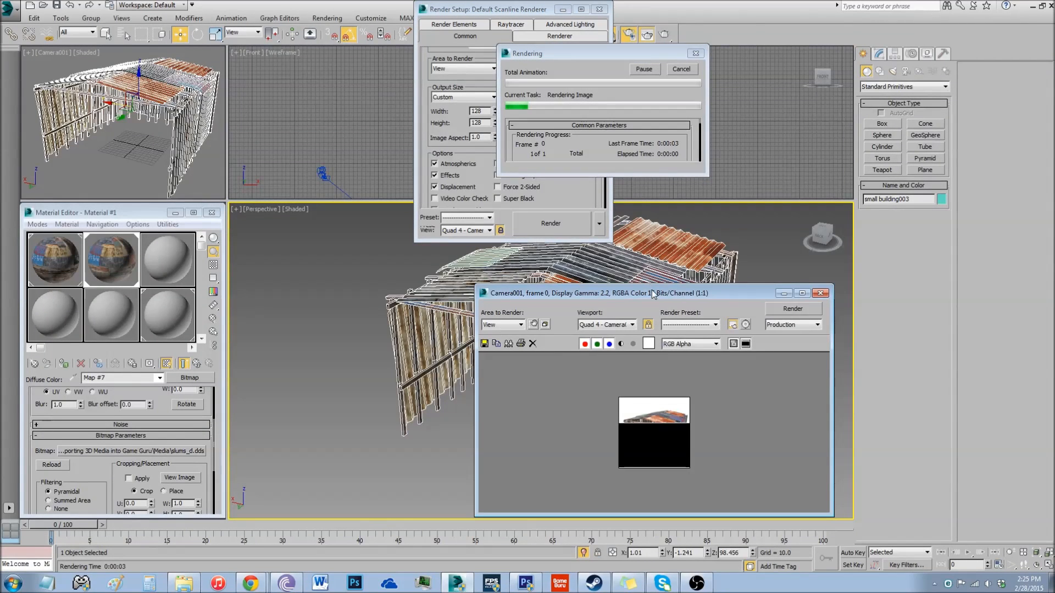
# - Save the rendered image to the Media folder as Shanty Shack.bmp in RGB 24 bit, and close the render window
pyautogui.moveTo(649, 293); pyautogui.dragTo(560, 121)
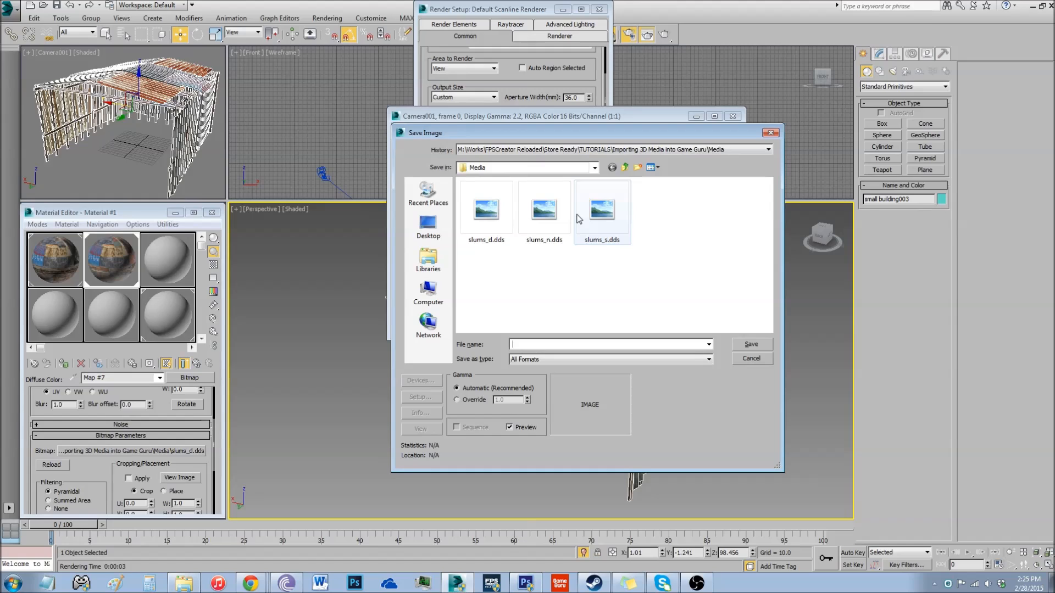
pyautogui.write('Sha')
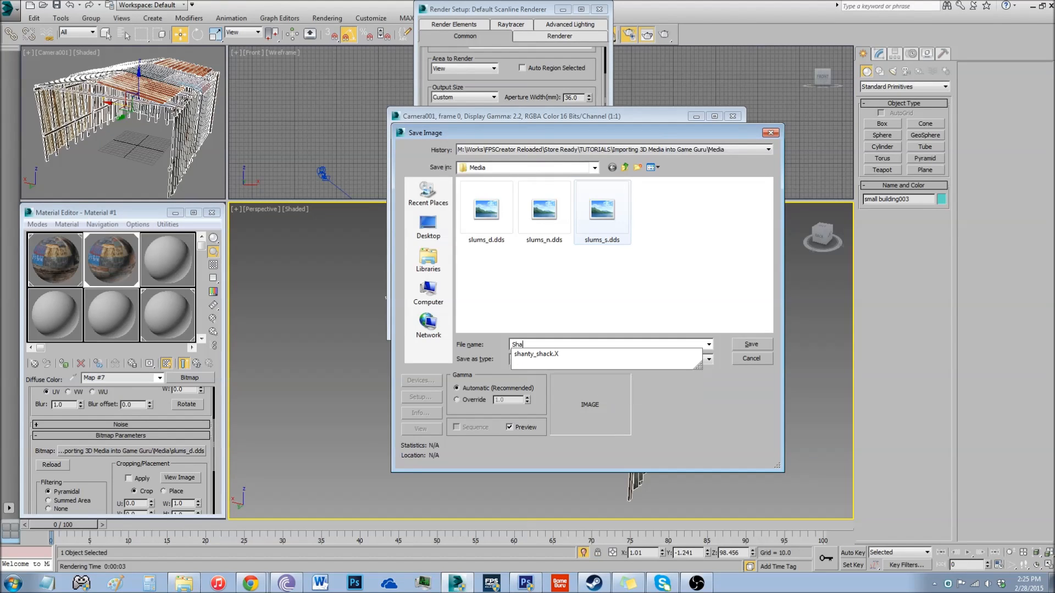
pyautogui.write('nty Shack')
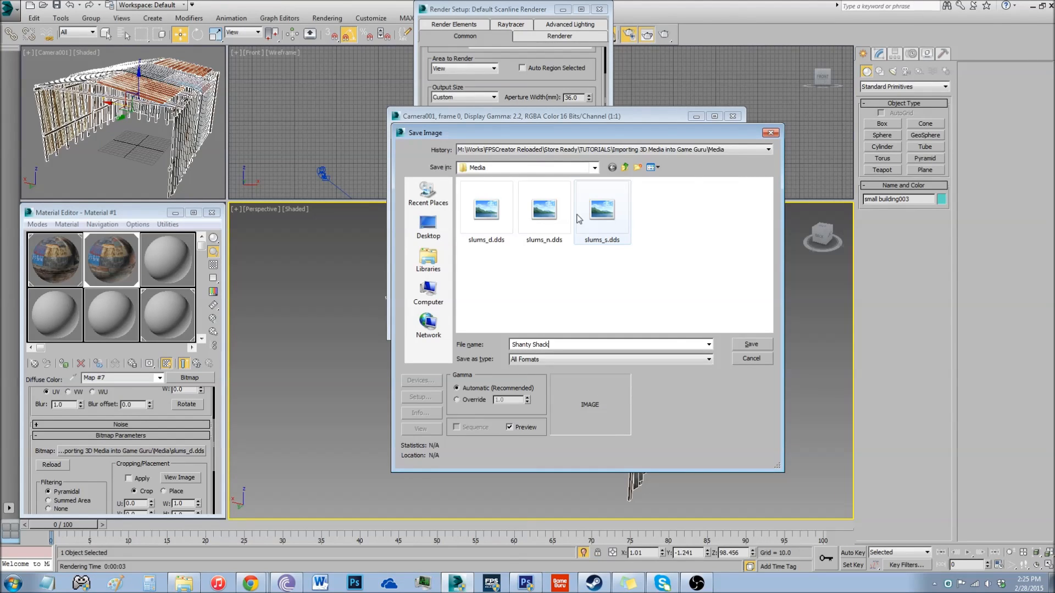
pyautogui.write('.bmp')
pyautogui.click(752, 344)
pyautogui.click(447, 203)
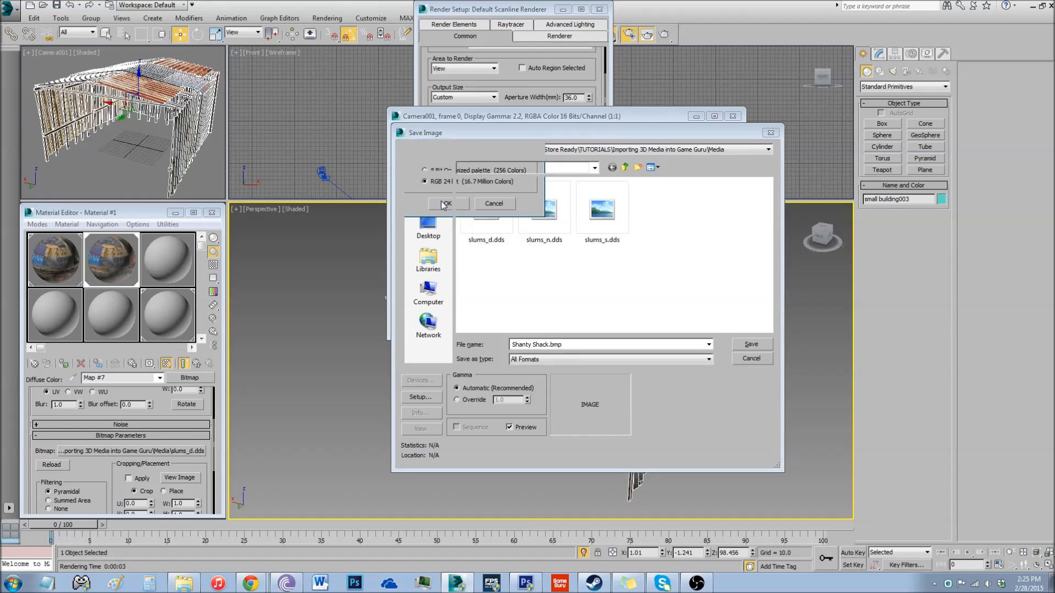
pyautogui.click(733, 117)
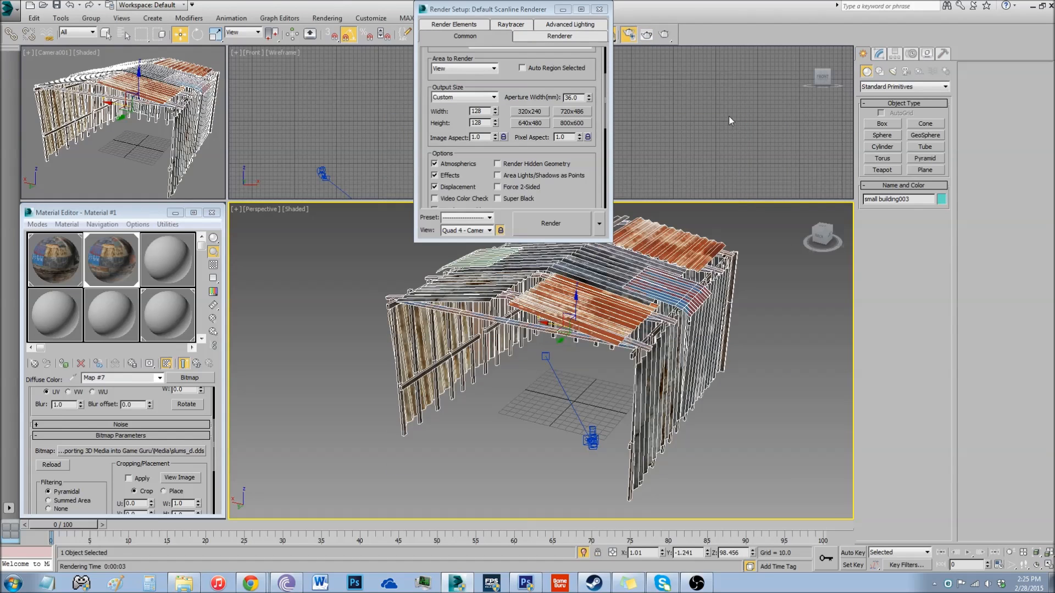
# - Switch to Windows Explorer and check the Media folder for the model, textures and the Shanty Shack.bmp thumbnail
pyautogui.click(187, 583)
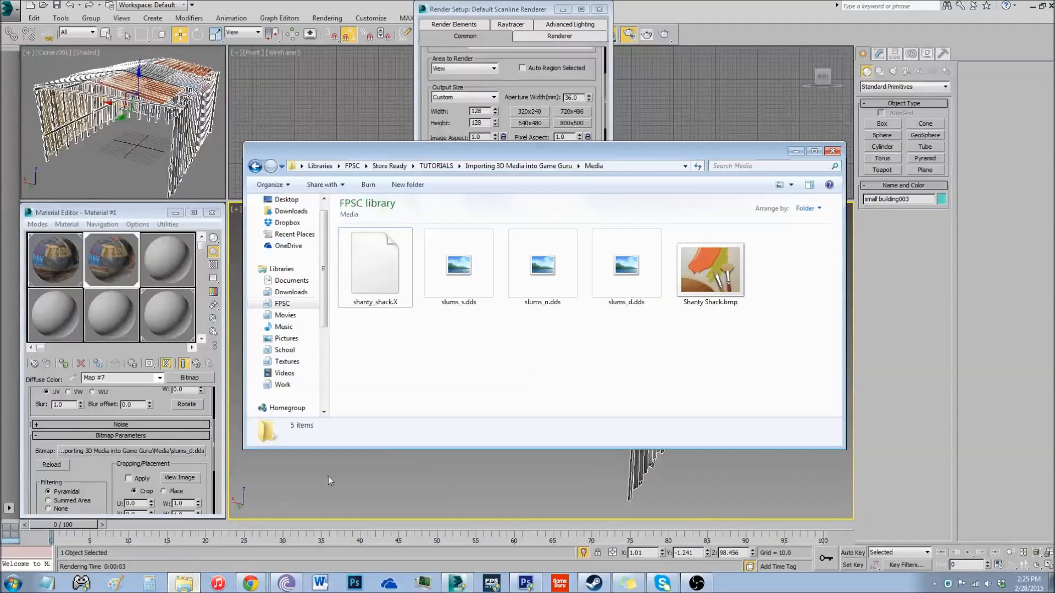
pyautogui.click(383, 273)
pyautogui.click(588, 276)
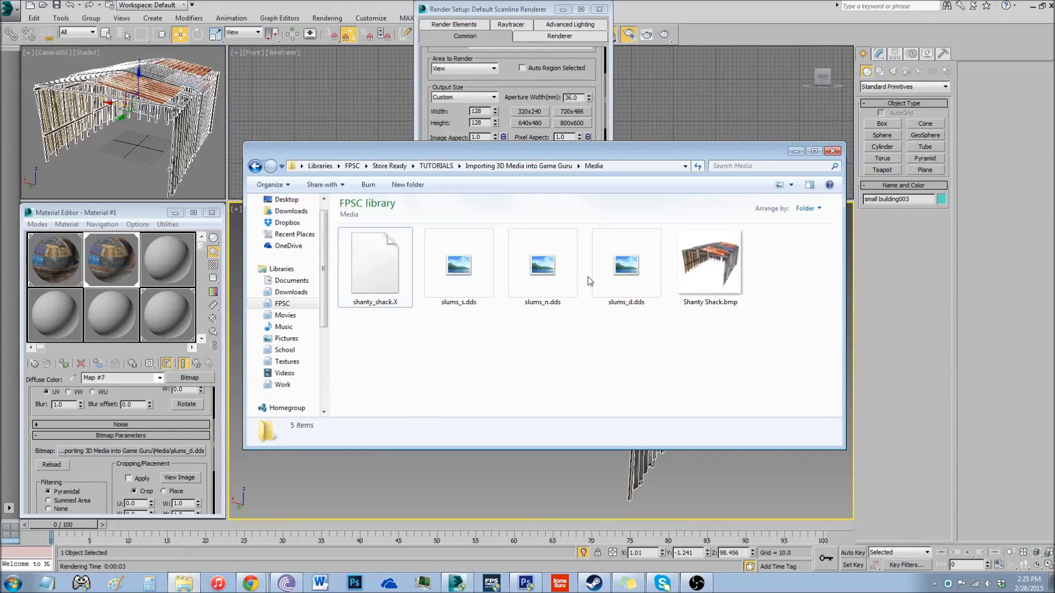
pyautogui.click(723, 275)
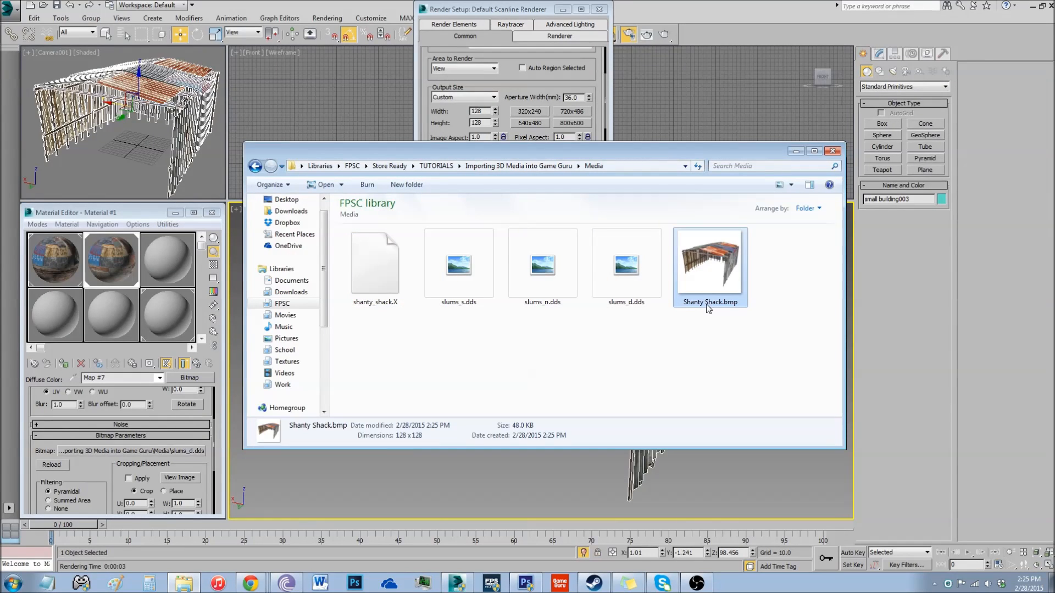
pyautogui.click(708, 328)
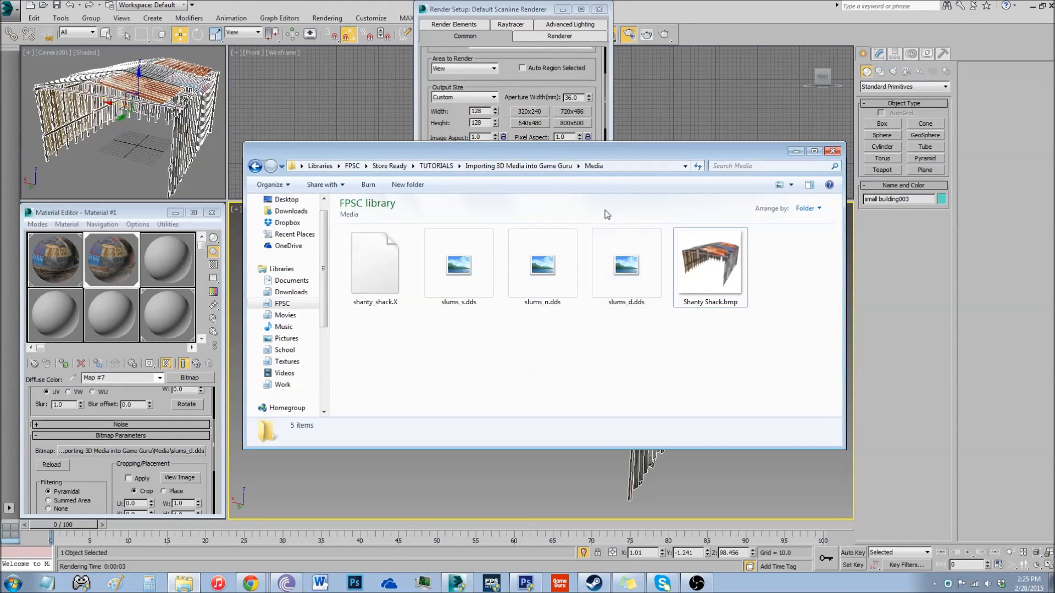
# - Copy Standard Entity.fpe from the Resources folder into the Media folder
pyautogui.click(545, 167)
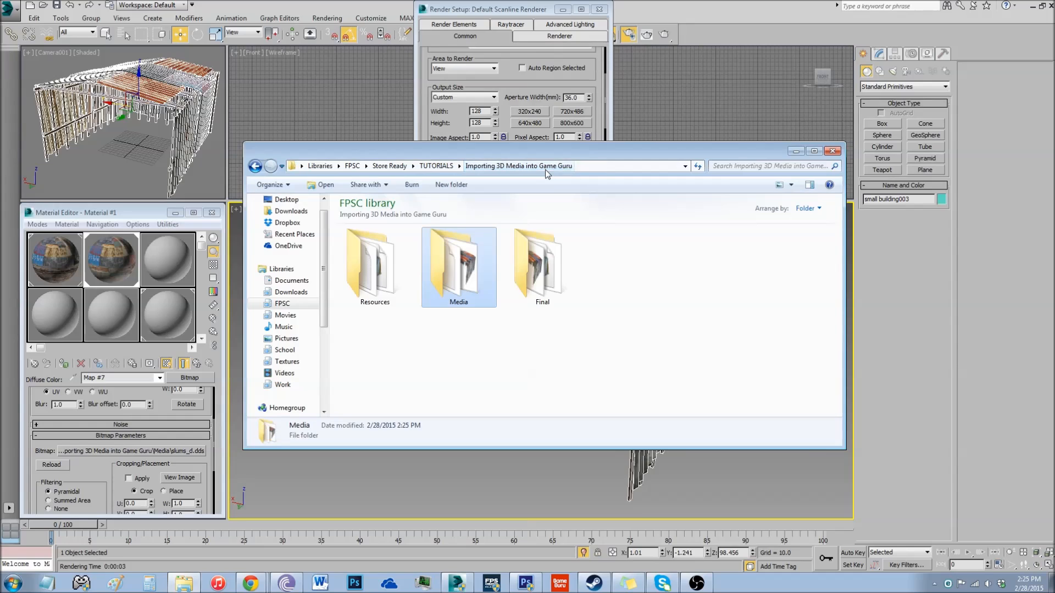
pyautogui.doubleClick(397, 278)
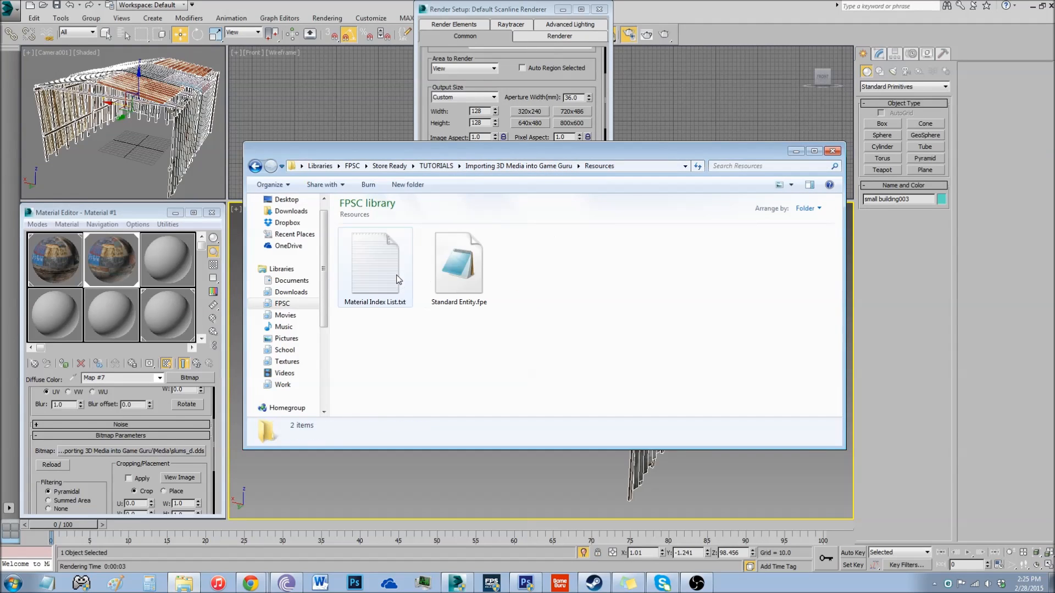
pyautogui.rightClick(473, 274)
pyautogui.click(499, 453)
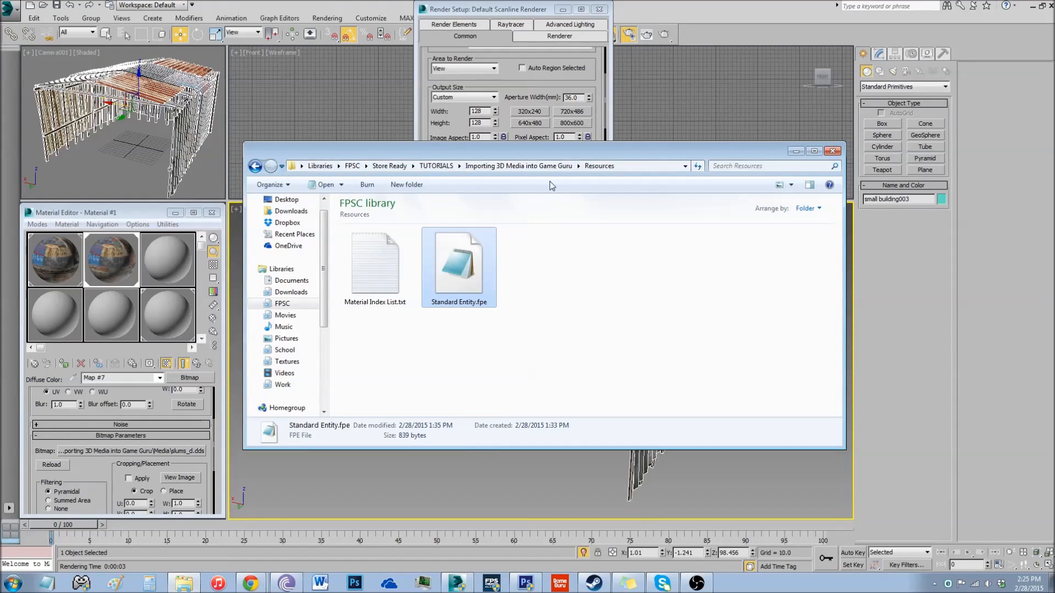
pyautogui.click(550, 166)
pyautogui.doubleClick(458, 271)
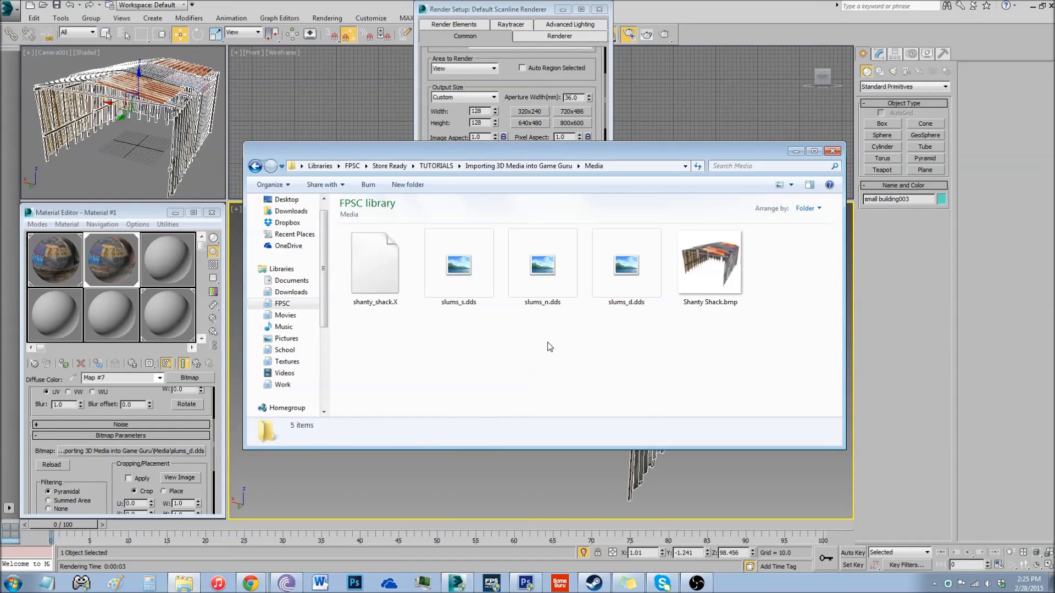
pyautogui.rightClick(548, 347)
pyautogui.click(574, 419)
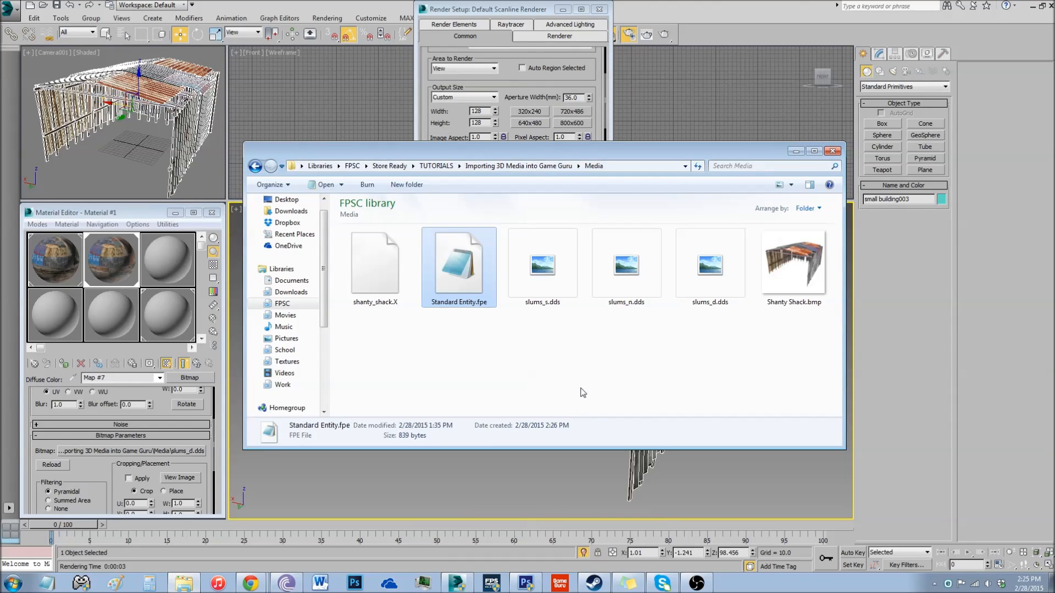
# - Rename the copied entity file in the Media folder to Shanty Shack.fpe, matching the thumbnail's name
pyautogui.click(463, 303)
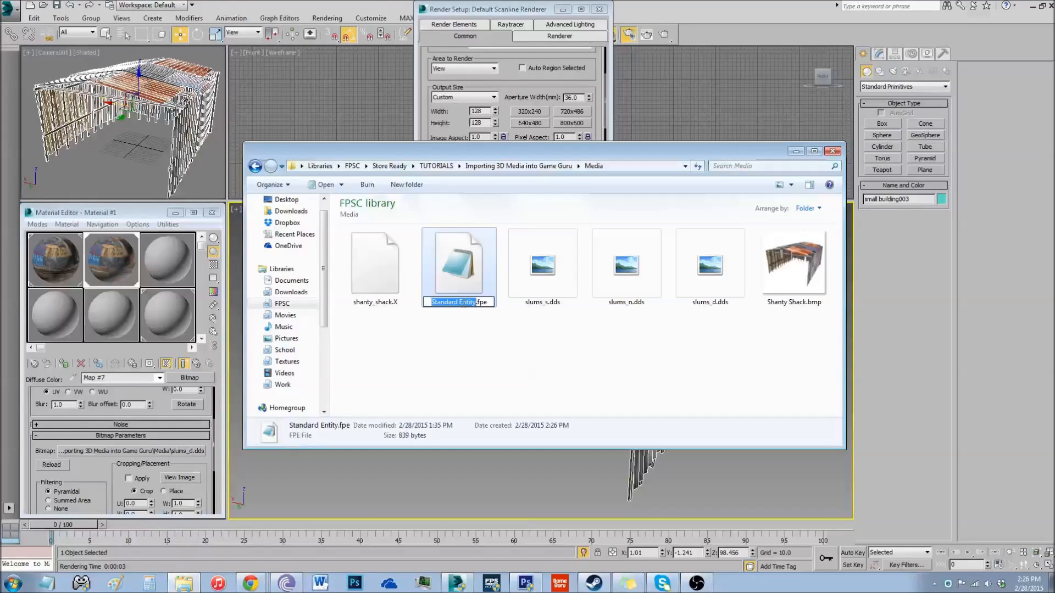
pyautogui.write('Shanty')
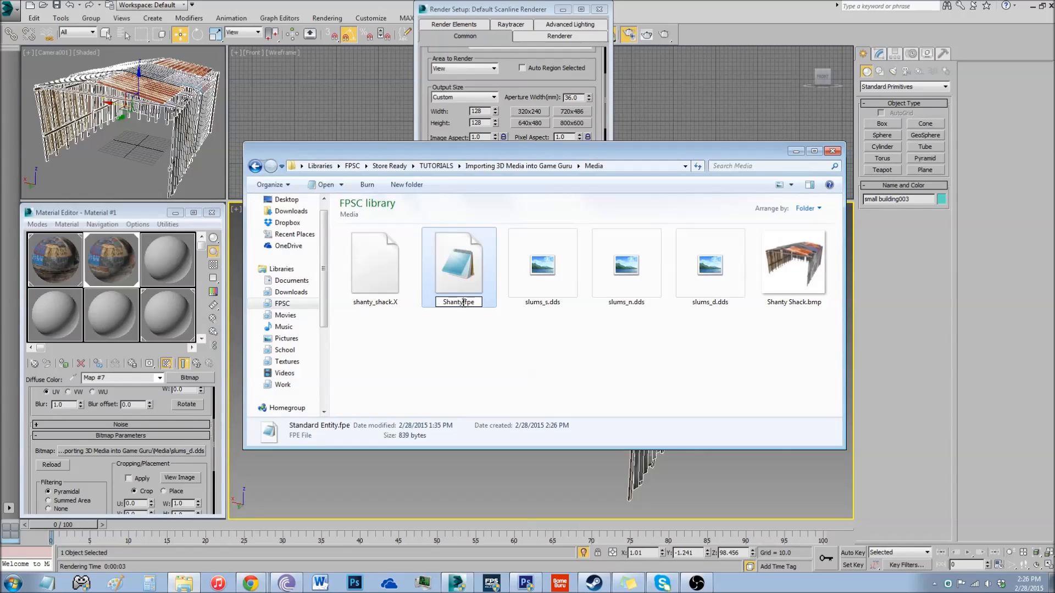
pyautogui.write(' Sh')
pyautogui.write('ack')
pyautogui.press('Return')
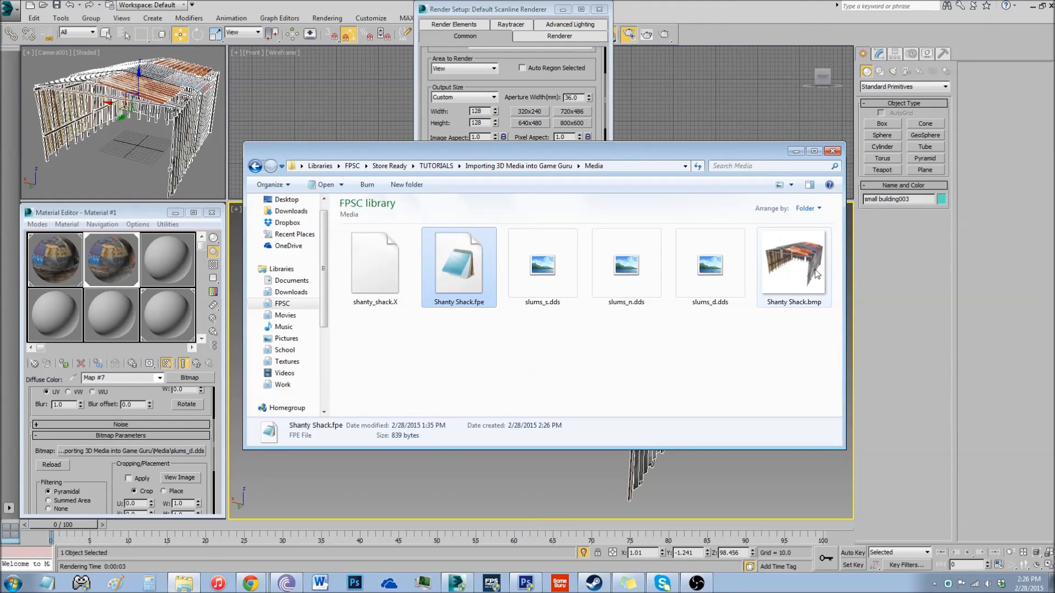
pyautogui.click(790, 266)
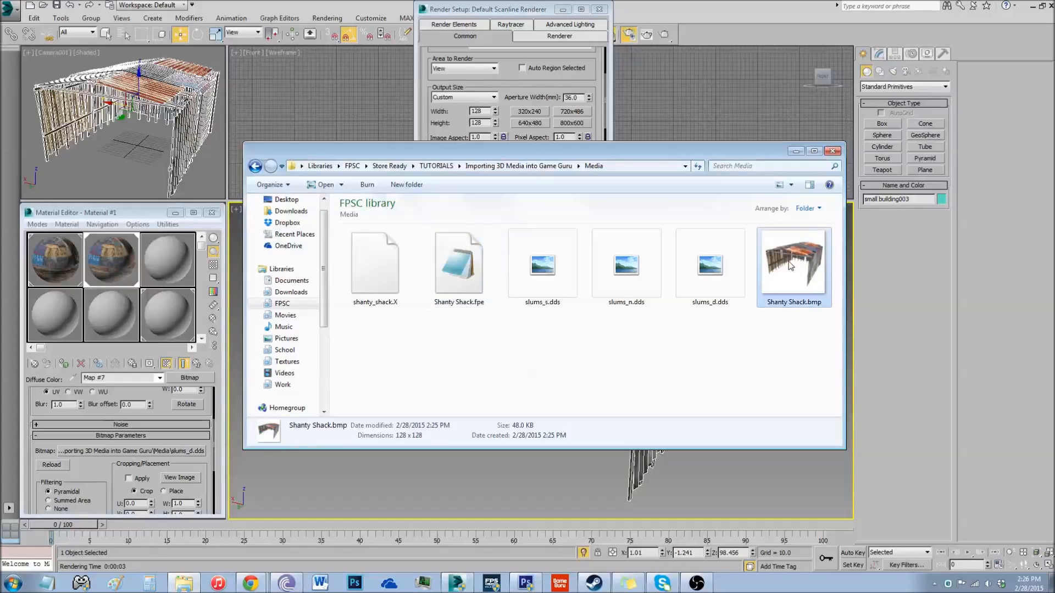
pyautogui.click(780, 343)
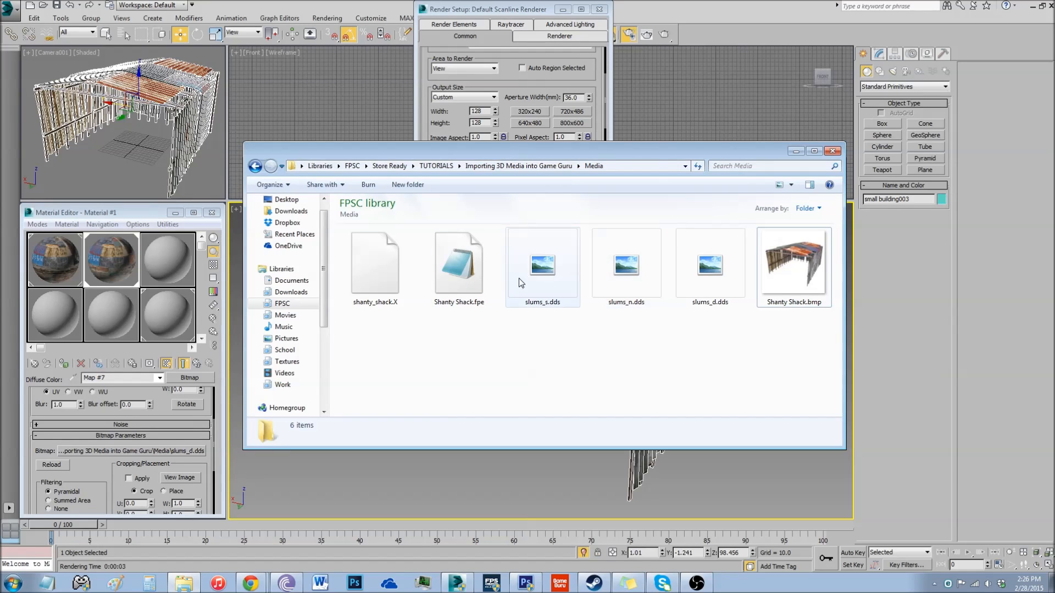
# - Open Shanty Shack.fpe in Notepad and set its desc entry to Shanty Shack
pyautogui.doubleClick(479, 269)
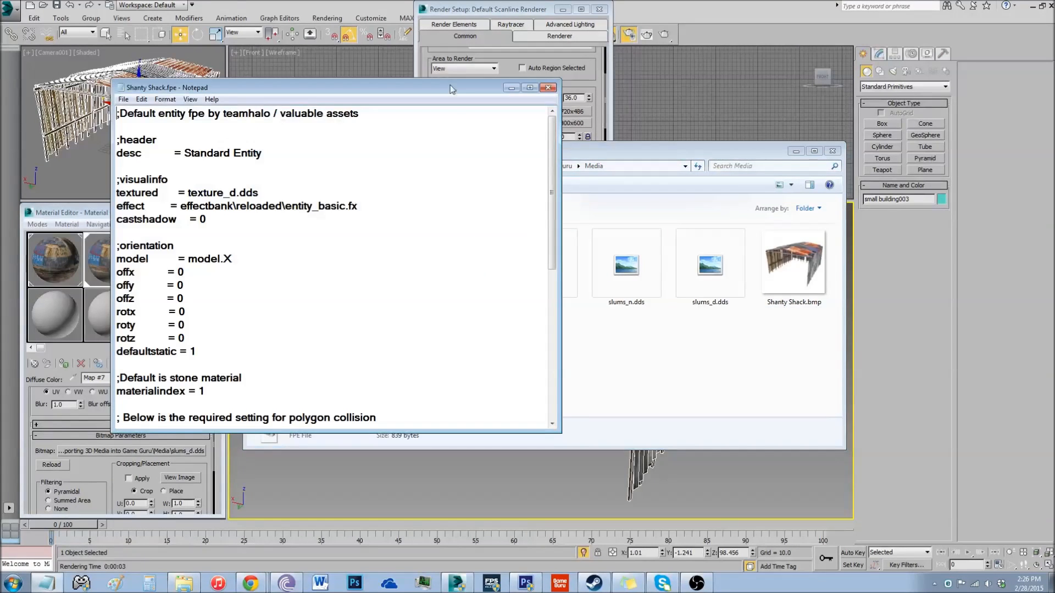
pyautogui.moveTo(445, 88); pyautogui.dragTo(727, 115)
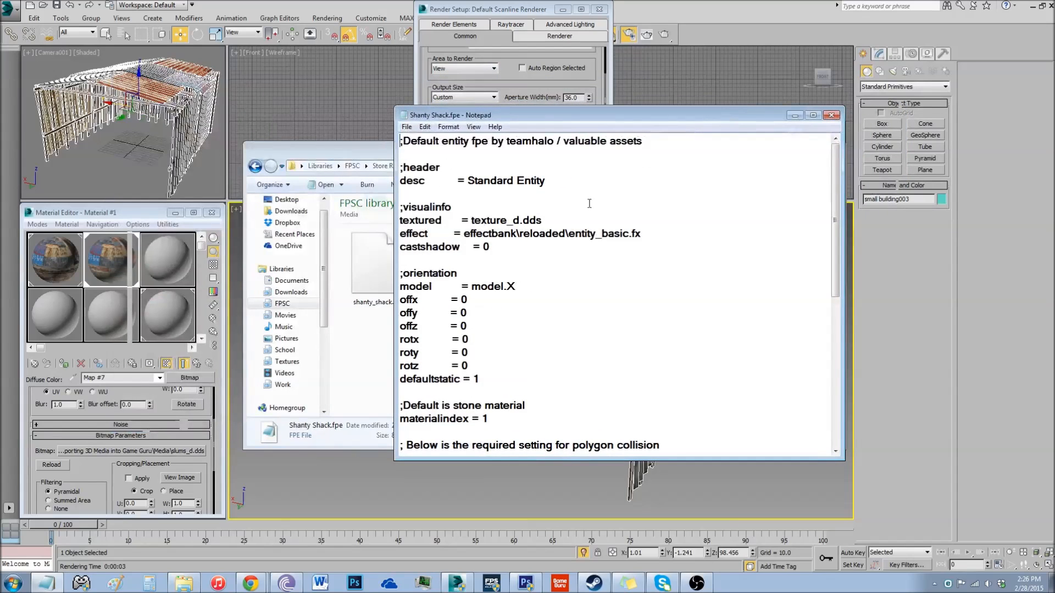
pyautogui.moveTo(598, 128); pyautogui.dragTo(813, 143)
pyautogui.moveTo(767, 202); pyautogui.dragTo(694, 198)
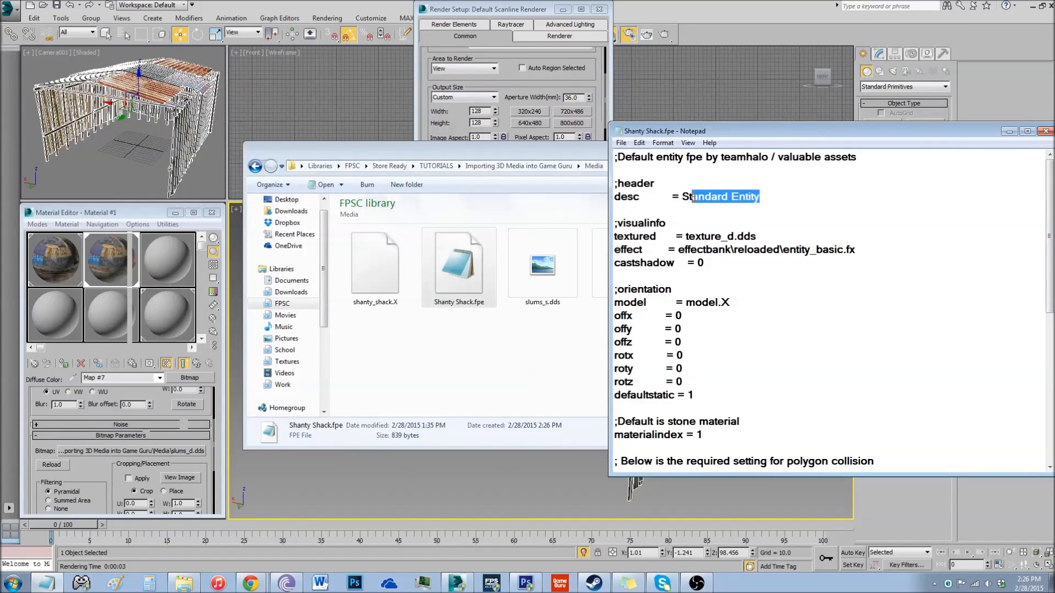
pyautogui.write('hanty S')
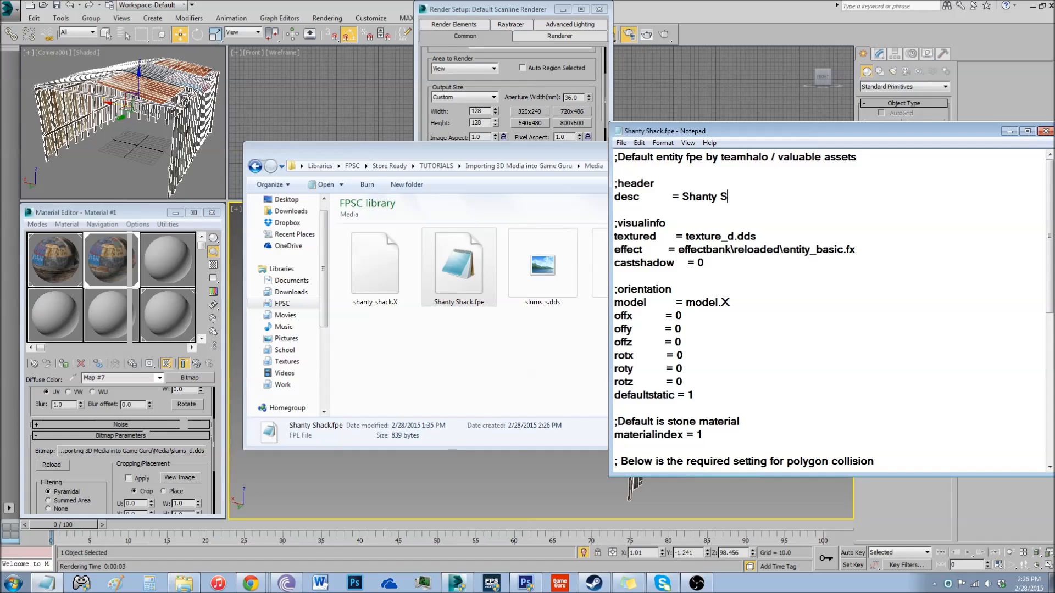
pyautogui.write('hack')
# - Set the textured entry to slums_d.dds and the model entry to shanty_shack.X in the entity file
pyautogui.moveTo(730, 133); pyautogui.dragTo(796, 107)
pyautogui.moveTo(787, 209); pyautogui.dragTo(755, 210)
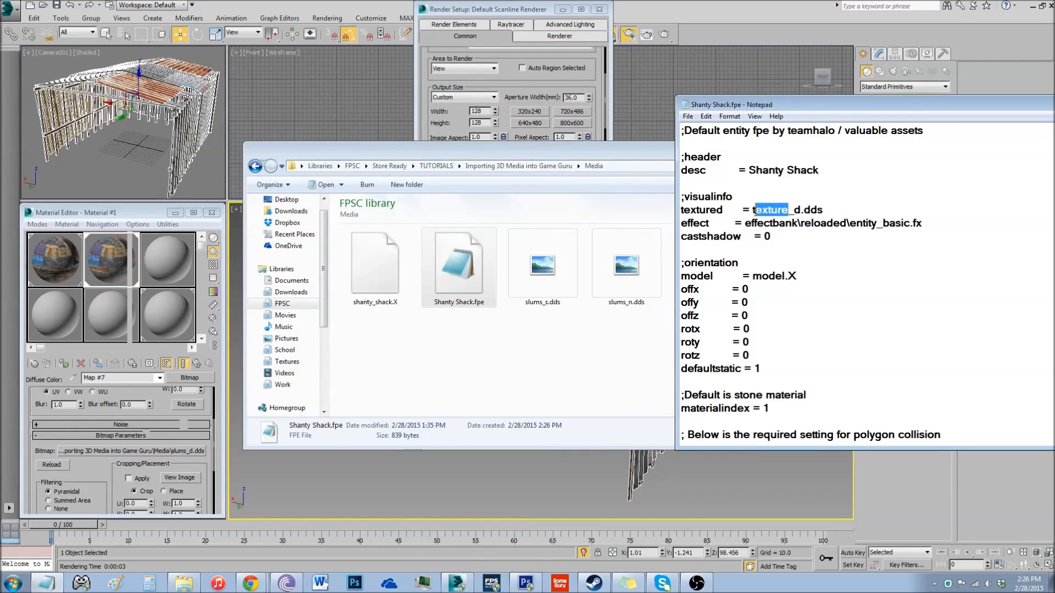
pyautogui.write('slums')
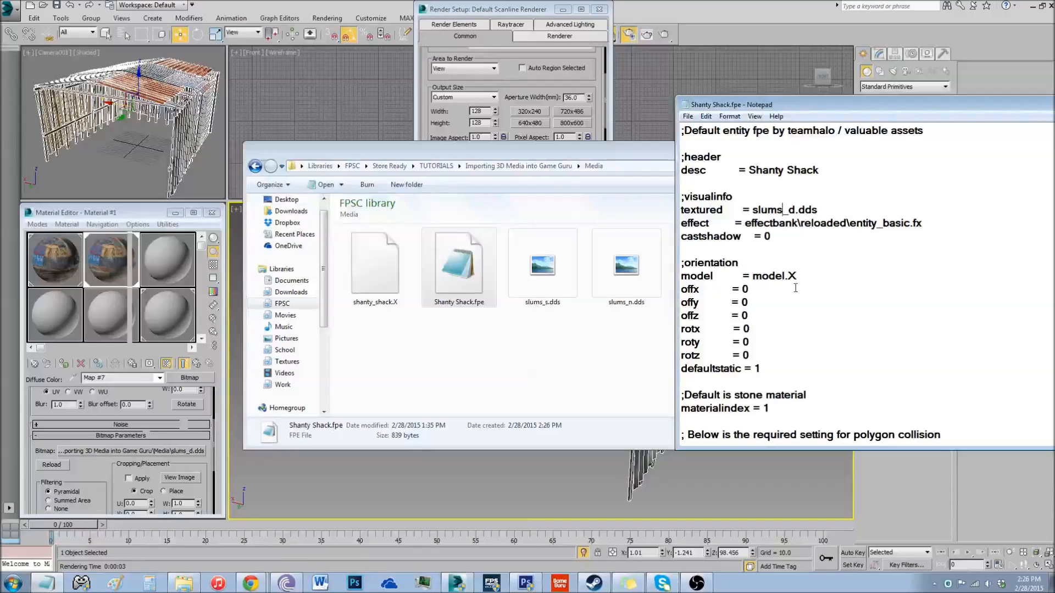
pyautogui.moveTo(787, 278); pyautogui.dragTo(755, 283)
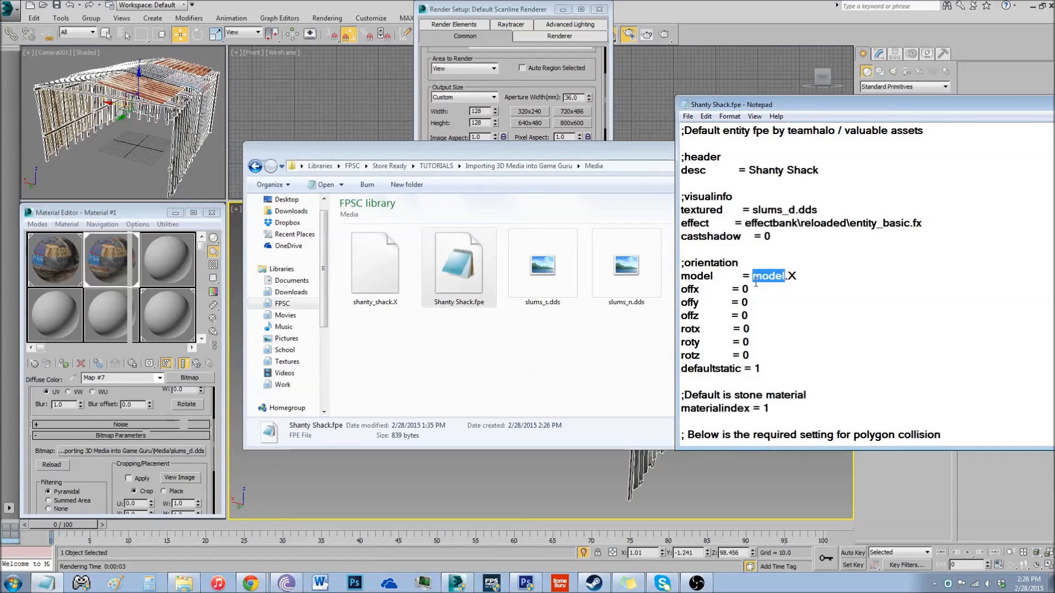
pyautogui.write('shanty_sha')
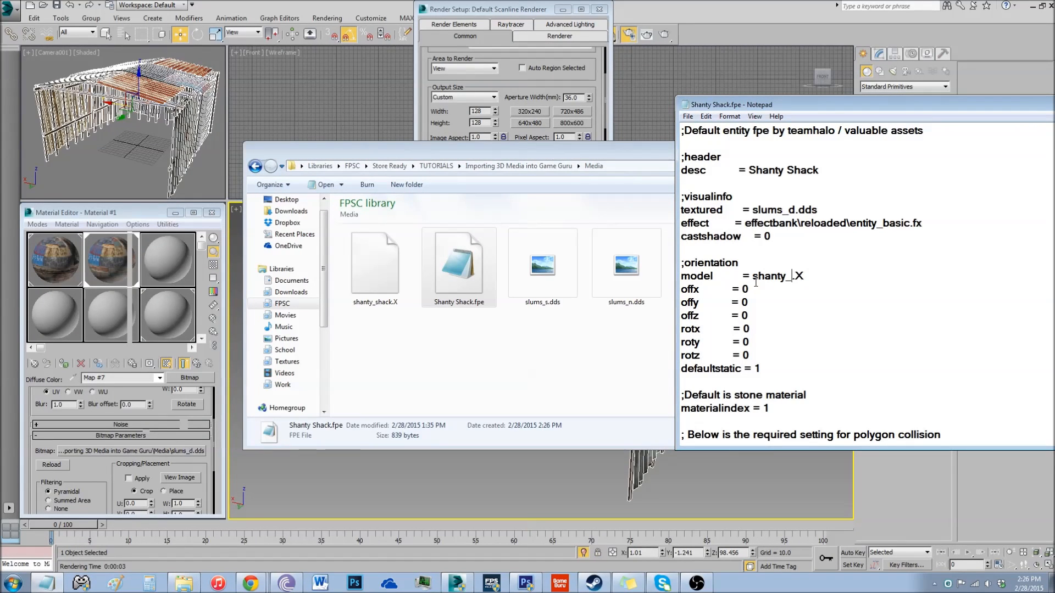
pyautogui.write('ck')
# - Open Material Index List.txt from the Resources folder beside Shanty Shack.fpe and compare it with the materialindex entry
pyautogui.moveTo(847, 104); pyautogui.dragTo(772, 80)
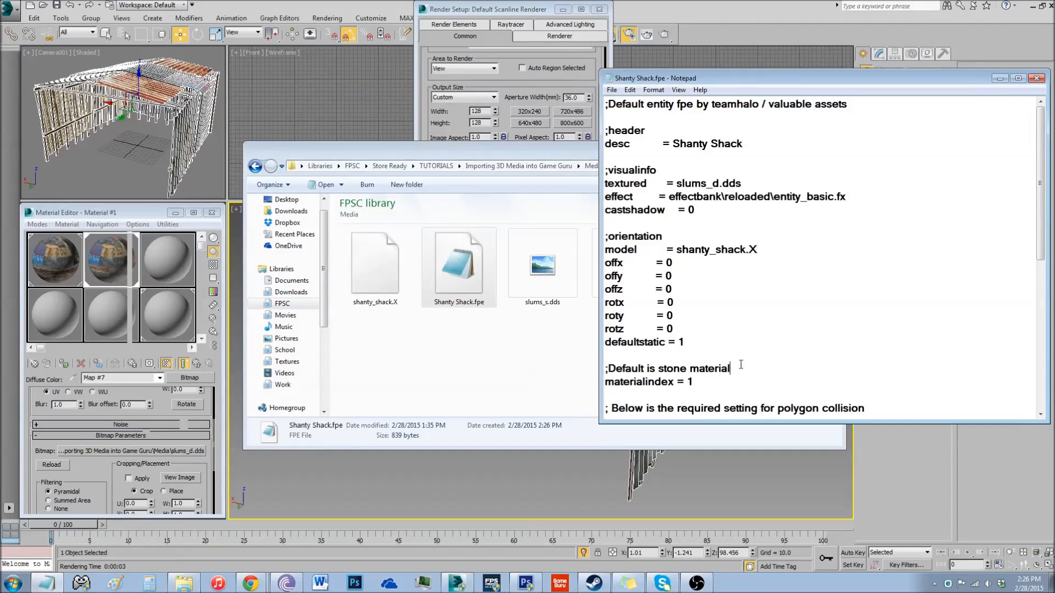
pyautogui.scroll(-2, 741, 365)
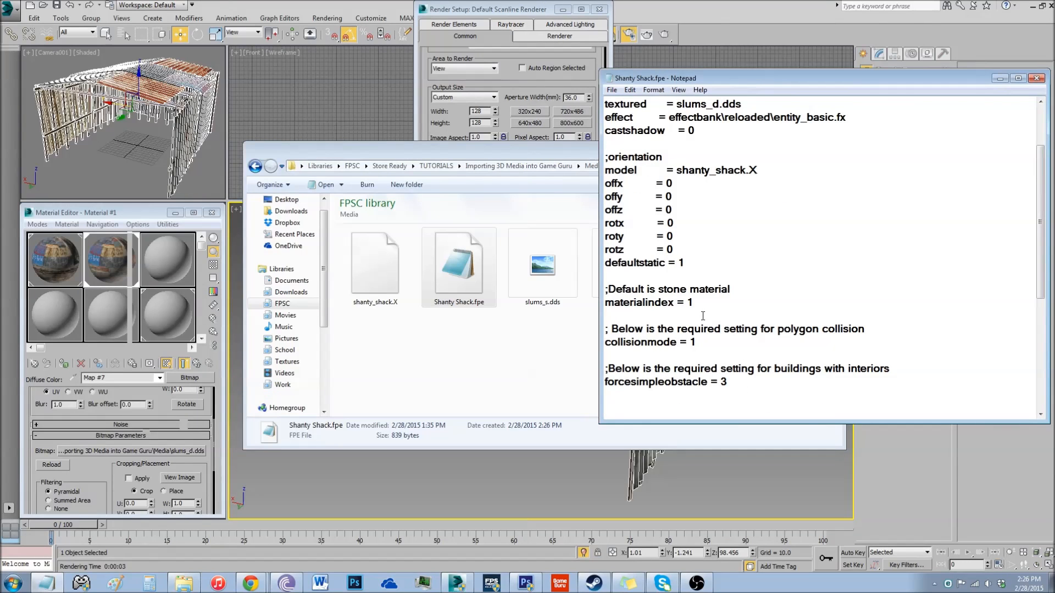
pyautogui.moveTo(576, 158); pyautogui.dragTo(759, 111)
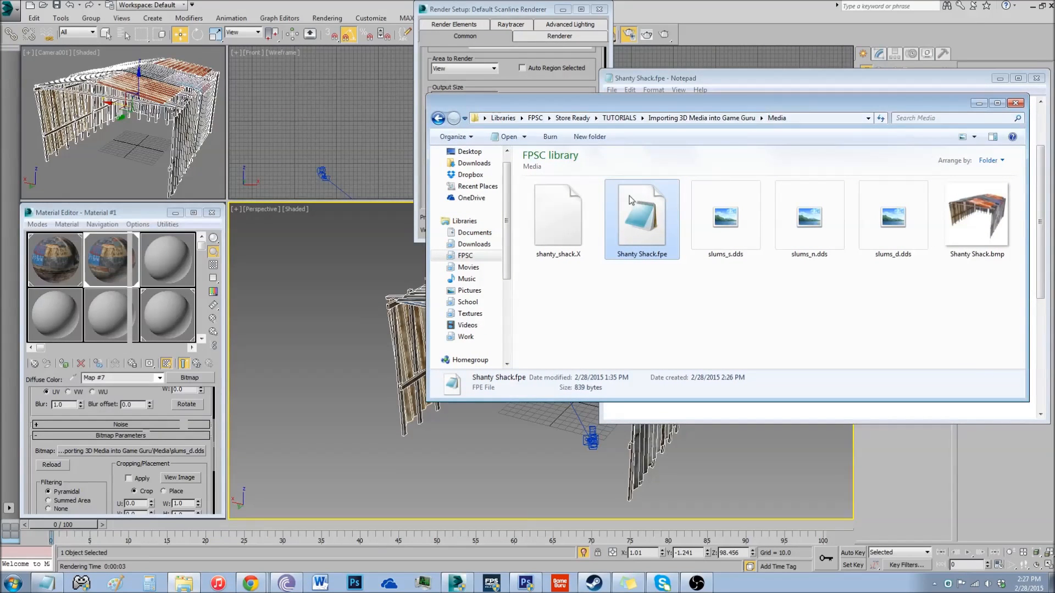
pyautogui.moveTo(673, 98); pyautogui.dragTo(364, 100)
pyautogui.click(882, 182)
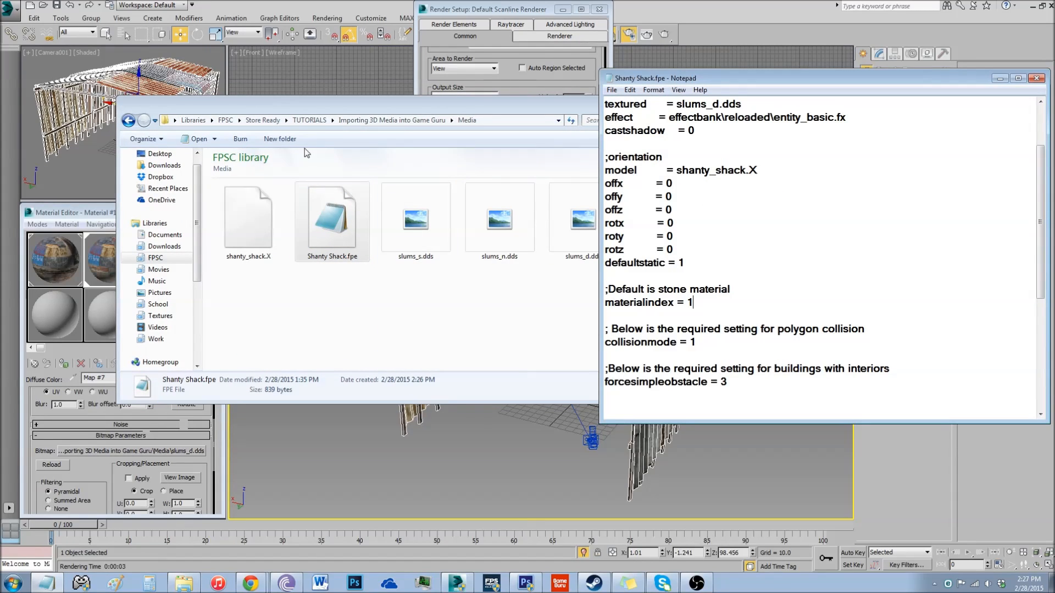
pyautogui.click(404, 126)
pyautogui.click(403, 123)
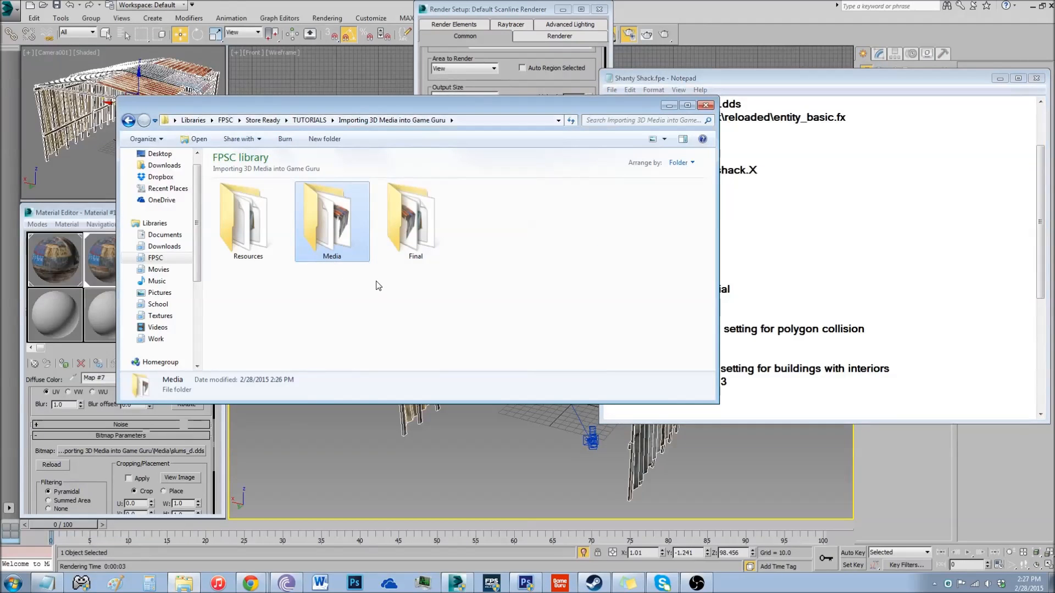
pyautogui.doubleClick(248, 230)
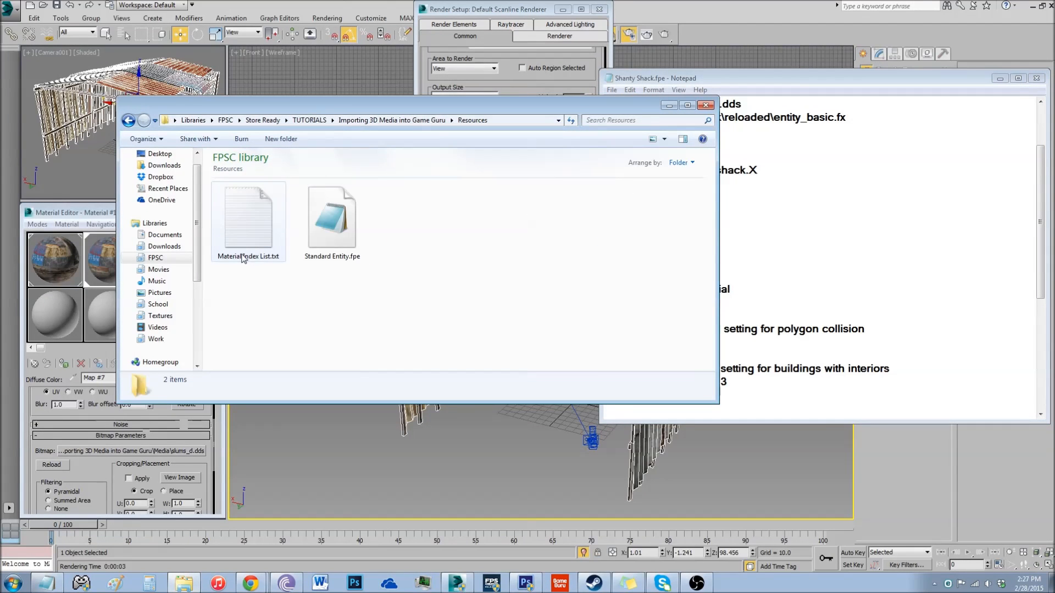
pyautogui.doubleClick(256, 234)
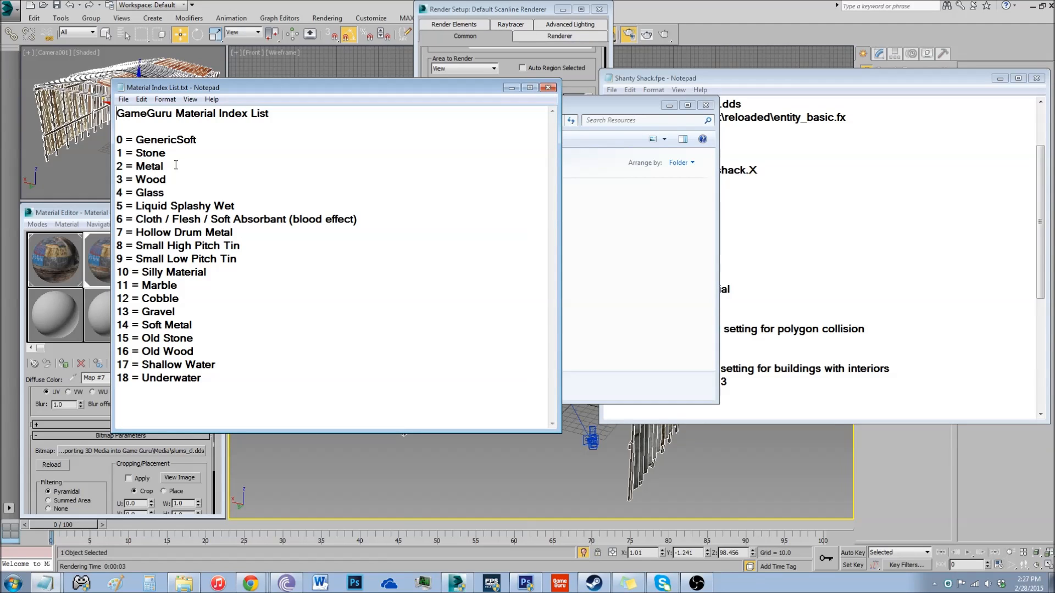
pyautogui.click(786, 295)
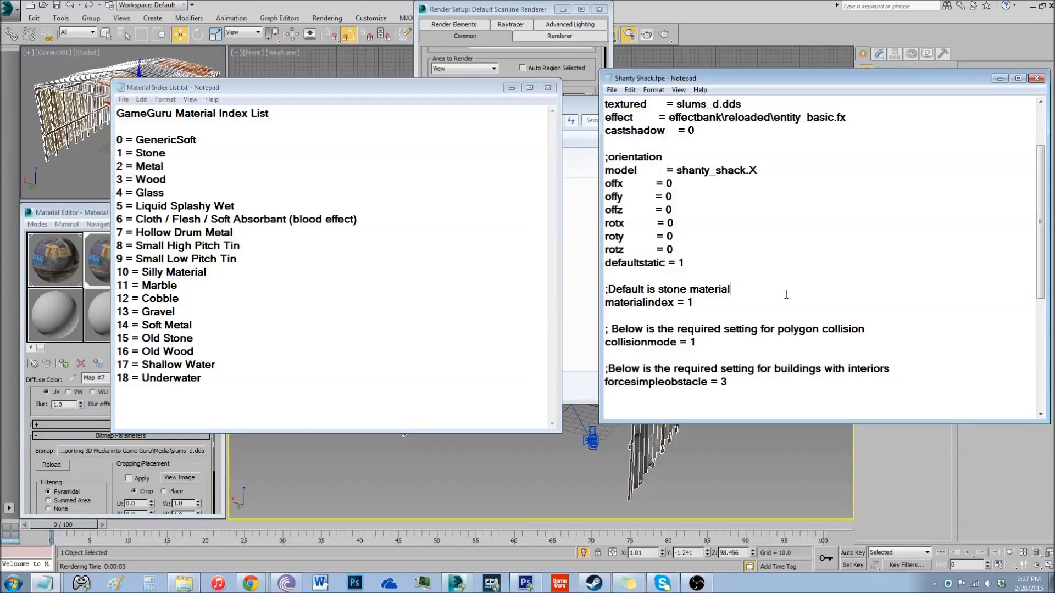
# - Set the materialindex entry in Shanty Shack.fpe to 2 for metal
pyautogui.click(694, 302)
pyautogui.press('BackSpace')
pyautogui.write('2')
pyautogui.scroll(-1, 742, 314)
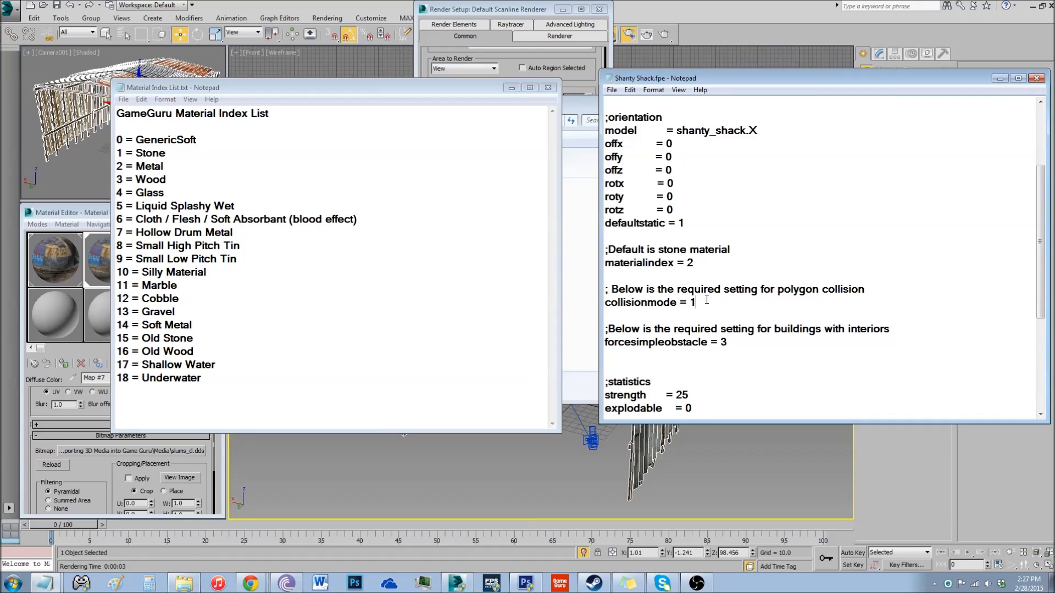
# - Examine the shack model from another angle in 3ds Max, and review the collisionmode and forcesimpleobstacle entries in Shanty Shack.fpe
pyautogui.click(626, 490)
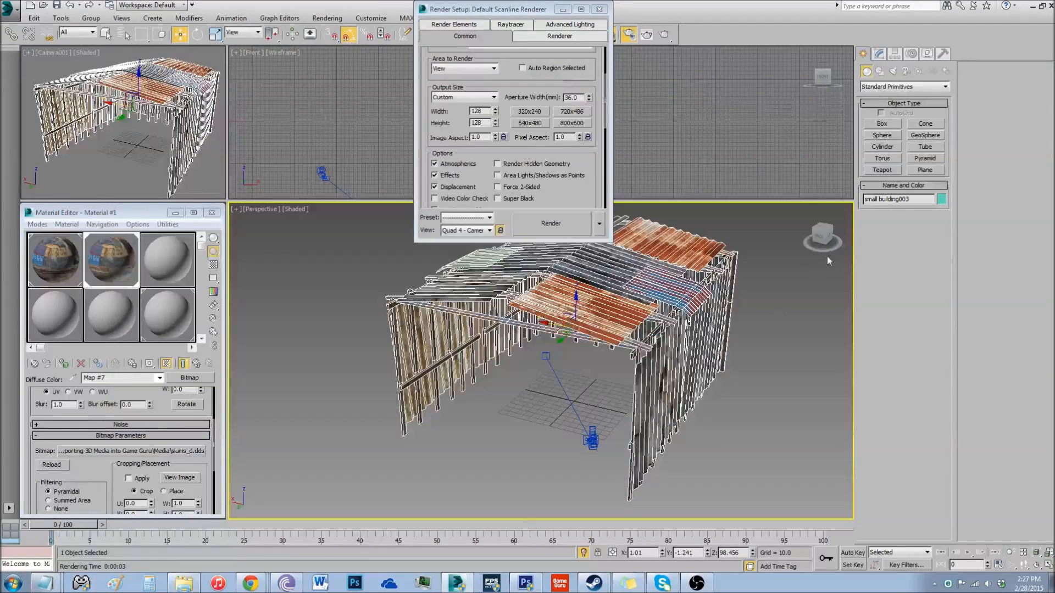
pyautogui.moveTo(828, 243); pyautogui.dragTo(733, 238)
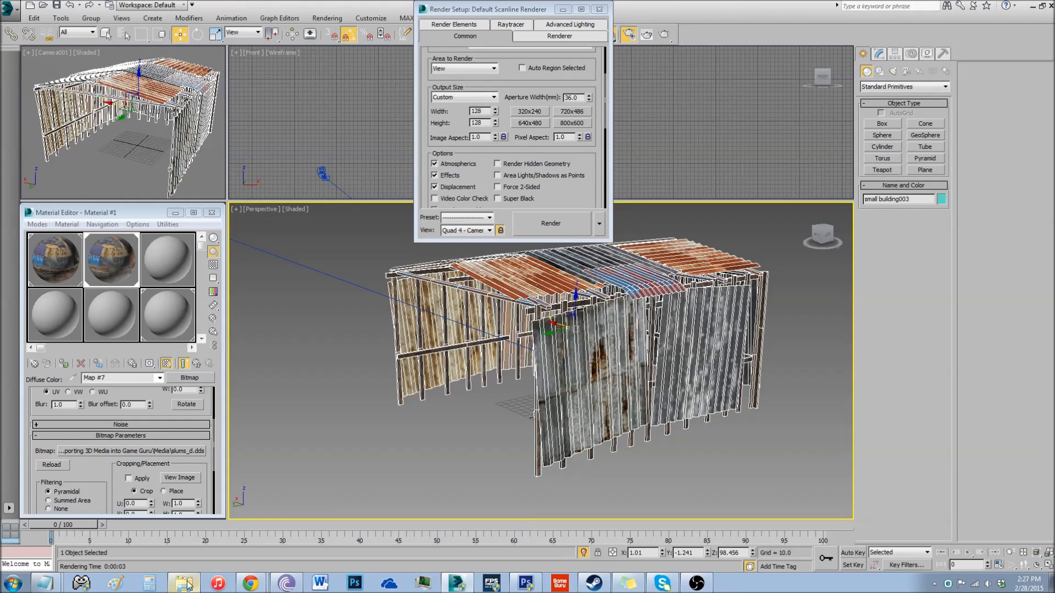
pyautogui.click(43, 583)
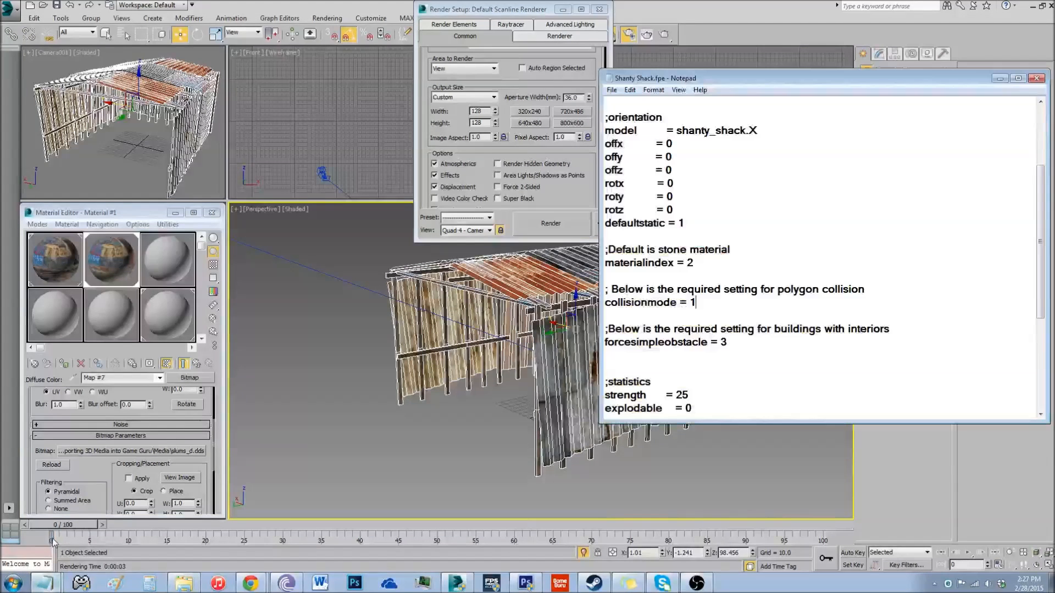
pyautogui.click(693, 304)
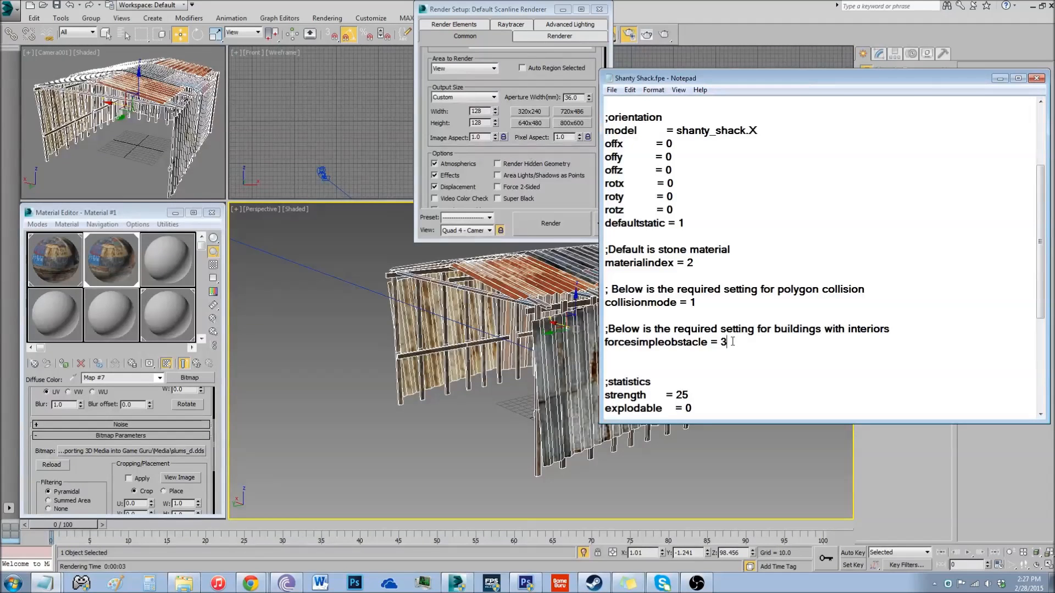
pyautogui.moveTo(729, 342); pyautogui.dragTo(610, 342)
pyautogui.click(610, 340)
# - Check through the whole Shanty Shack.fpe file, save it and close it
pyautogui.moveTo(700, 75); pyautogui.dragTo(472, 109)
pyautogui.click(493, 193)
pyautogui.scroll(2, 580, 214)
pyautogui.scroll(1, 604, 216)
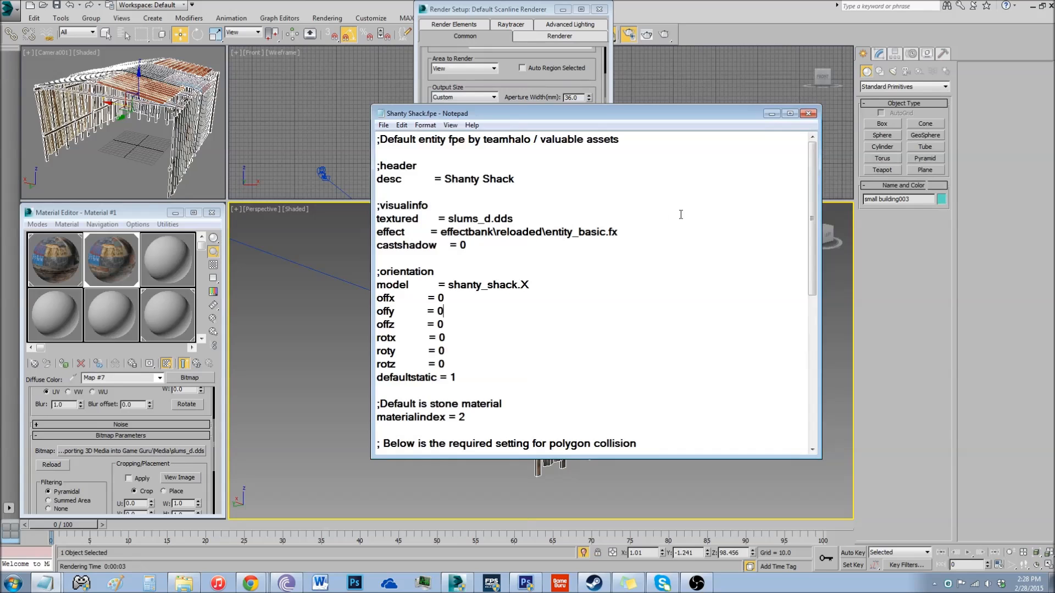
pyautogui.scroll(-6, 694, 216)
pyautogui.scroll(6, 709, 218)
pyautogui.click(383, 125)
pyautogui.click(394, 164)
pyautogui.click(808, 115)
# - Return to the tutorial's Media folder in Windows Explorer and check its model, entity, texture and thumbnail files
pyautogui.click(184, 584)
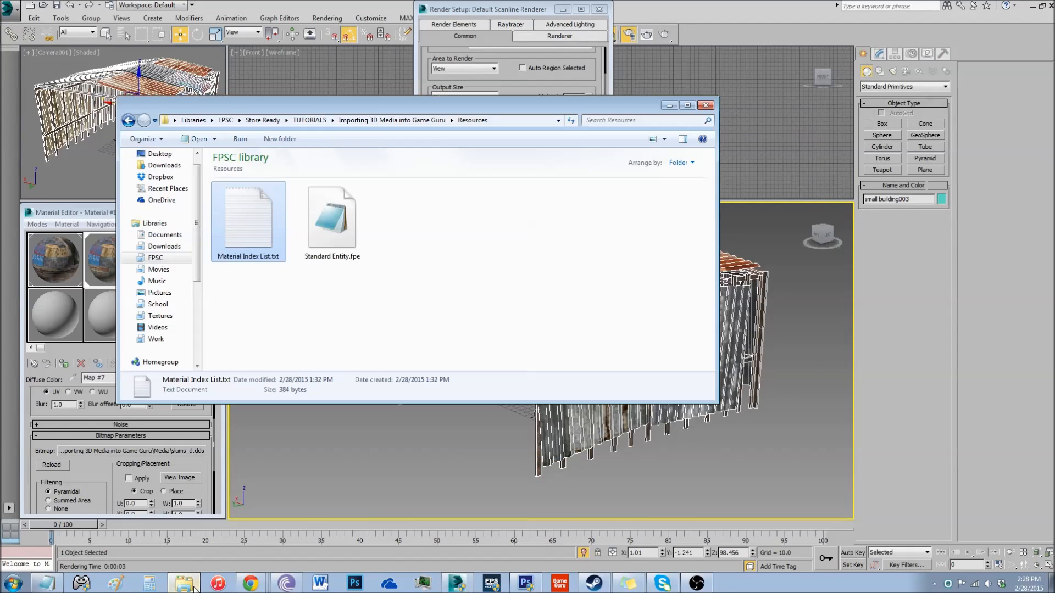
pyautogui.click(428, 120)
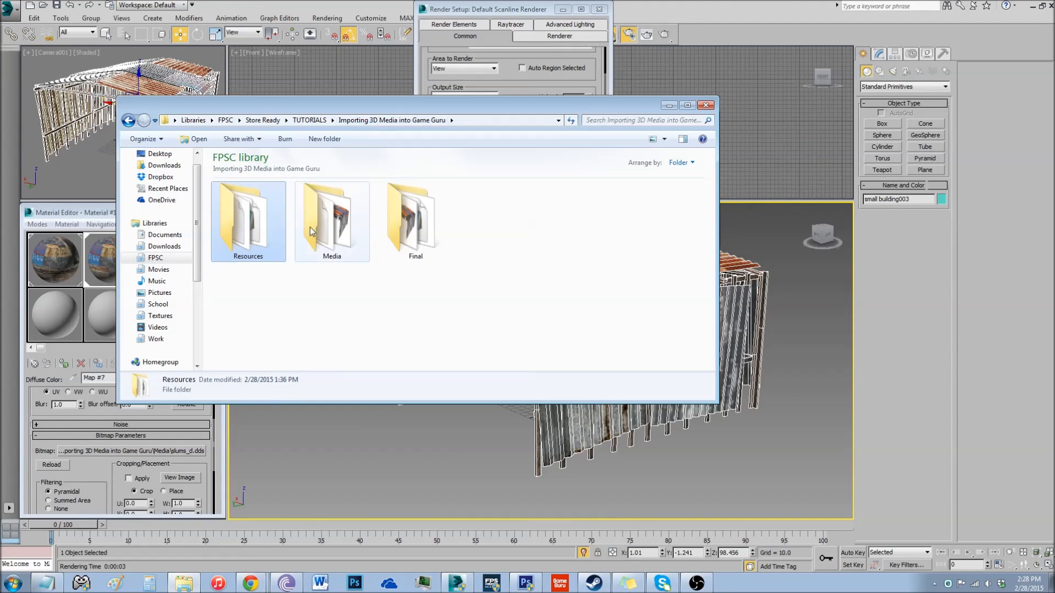
pyautogui.doubleClick(314, 227)
pyautogui.moveTo(681, 303); pyautogui.dragTo(250, 246)
pyautogui.click(283, 278)
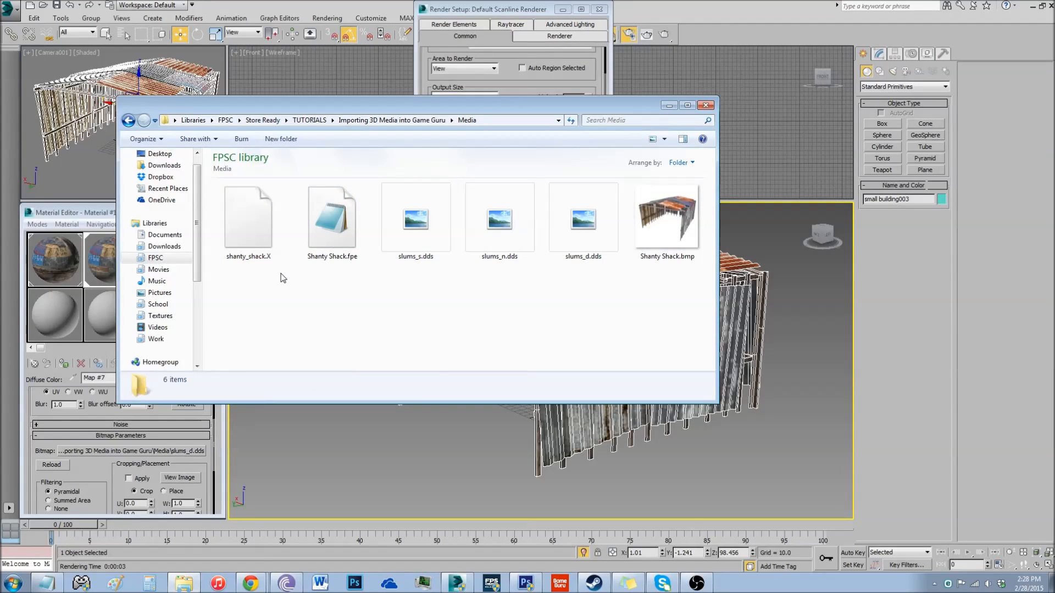
# - Switch to Steam and browse GameGuru's local files from its properties
pyautogui.click(591, 580)
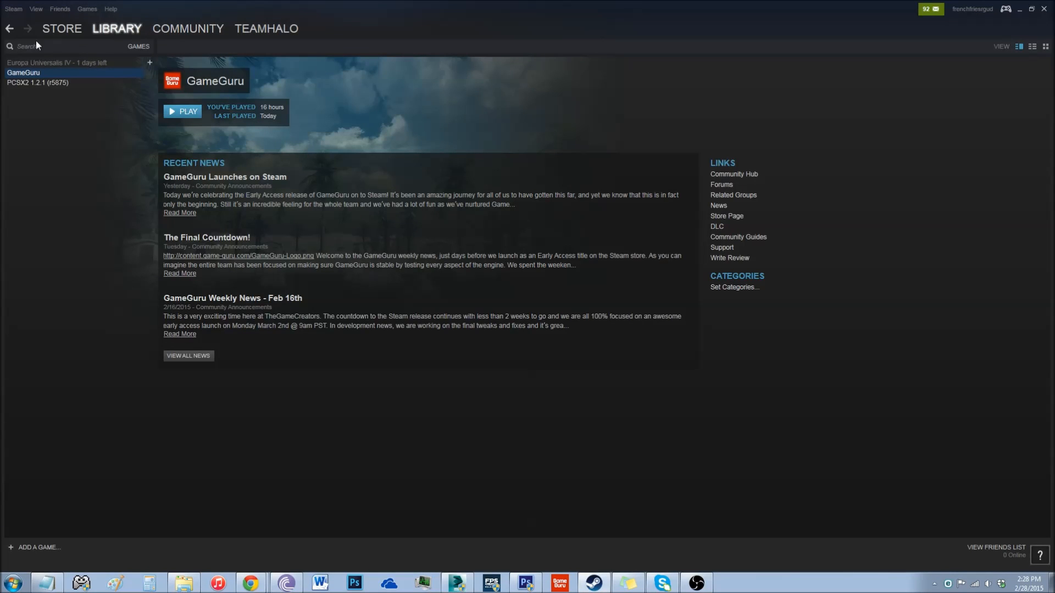
pyautogui.rightClick(34, 72)
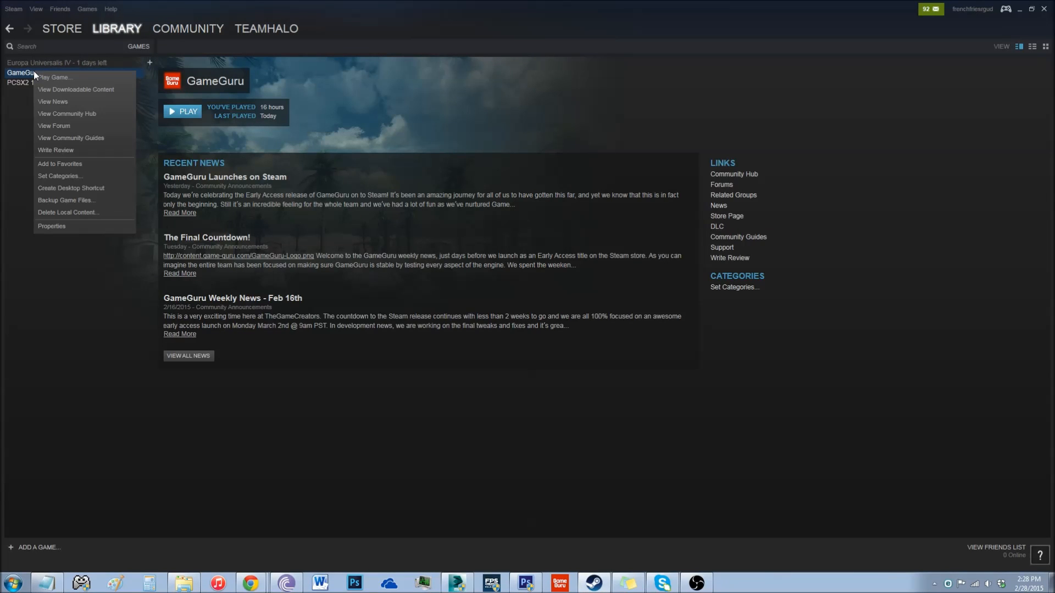
pyautogui.click(56, 226)
pyautogui.click(429, 125)
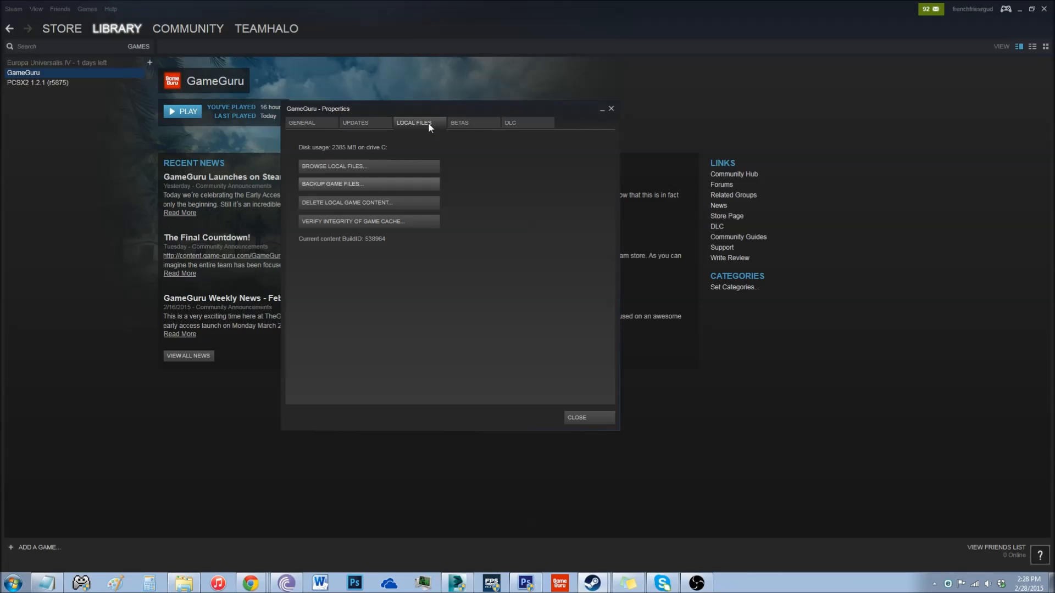
pyautogui.click(344, 166)
pyautogui.moveTo(365, 114); pyautogui.dragTo(592, 118)
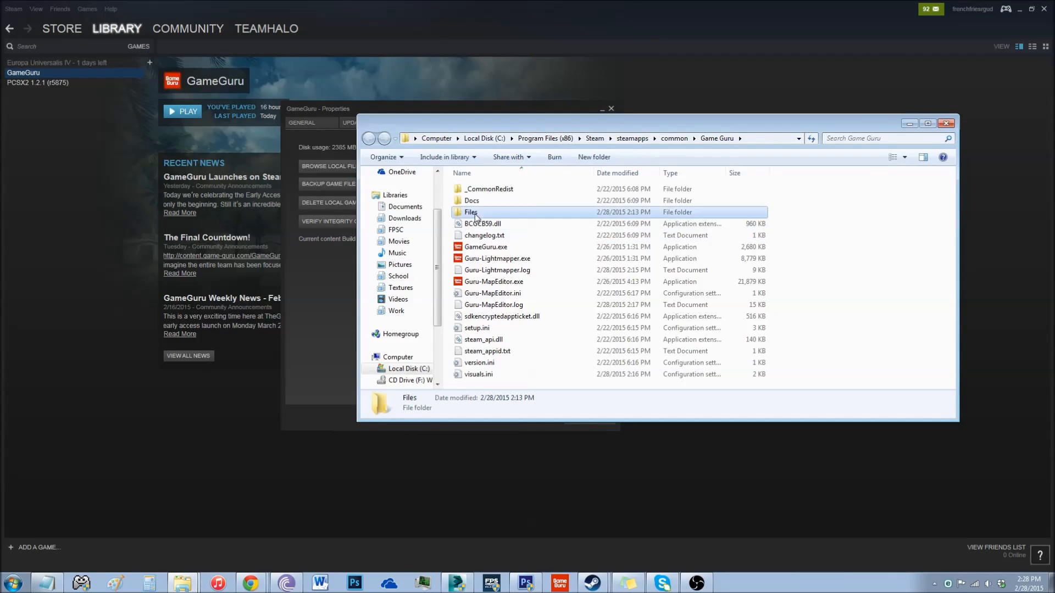
# - Go to the Tutorials folder inside Files\entitybank of the Game Guru installation
pyautogui.doubleClick(476, 214)
pyautogui.doubleClick(478, 238)
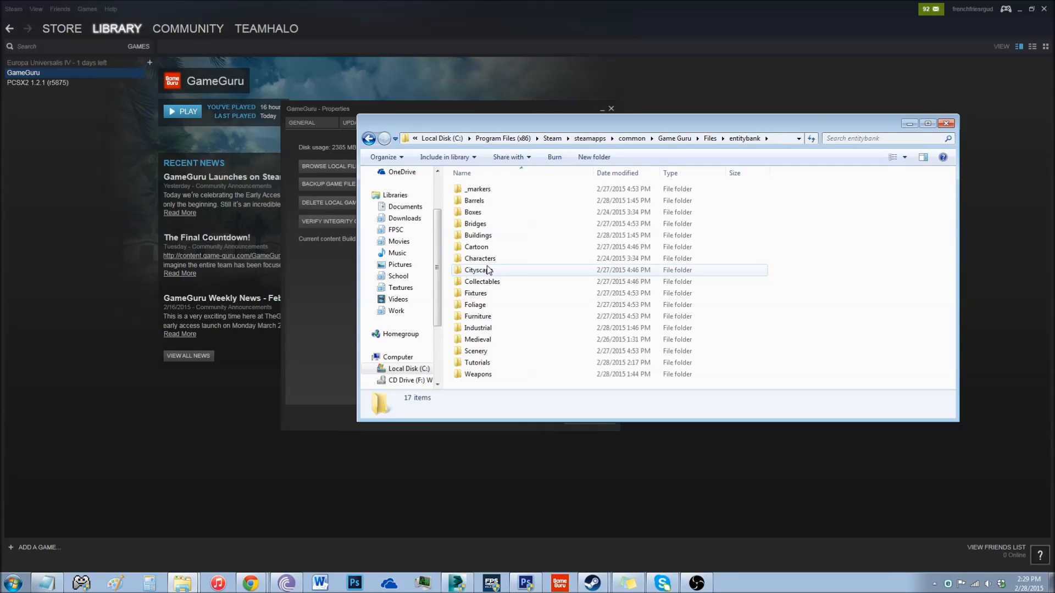
pyautogui.click(480, 364)
pyautogui.doubleClick(480, 365)
pyautogui.moveTo(571, 121); pyautogui.dragTo(593, 92)
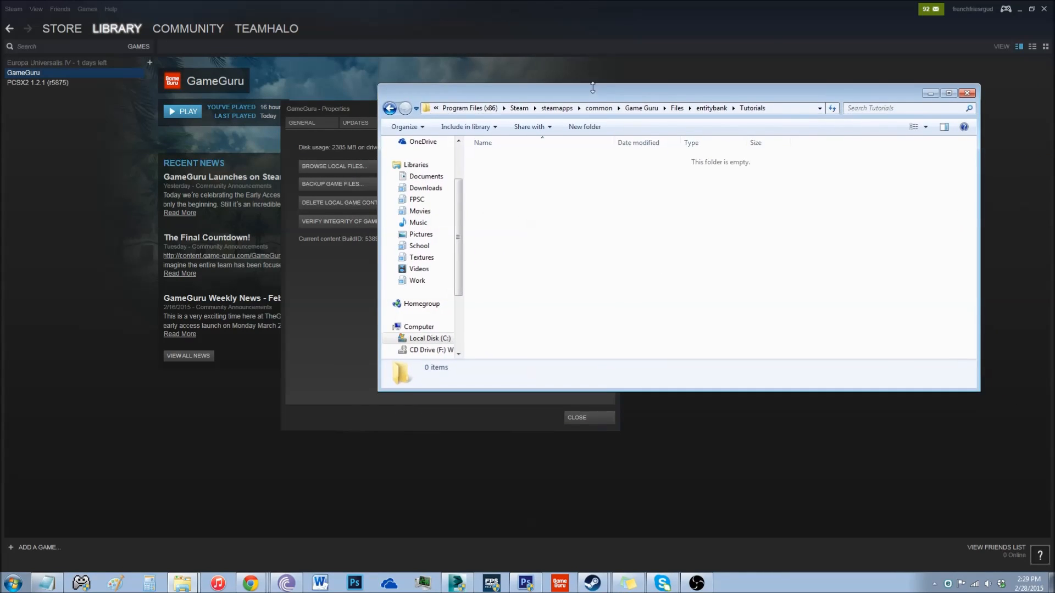
# - Create a folder named Shanty Shack inside Tutorials and open it
pyautogui.click(597, 128)
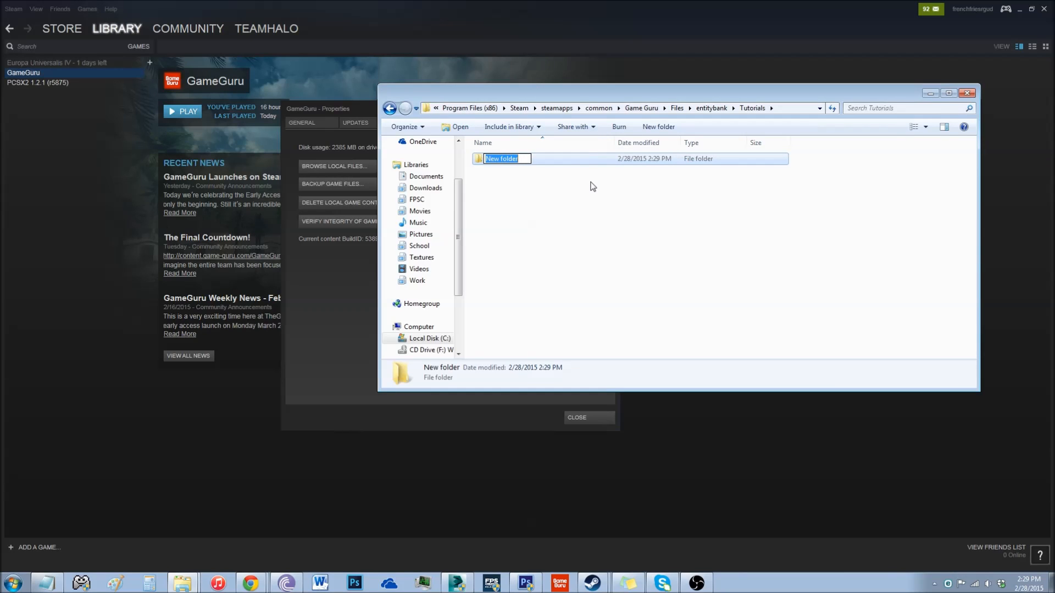
pyautogui.write('Shanty Shack')
pyautogui.press('Return')
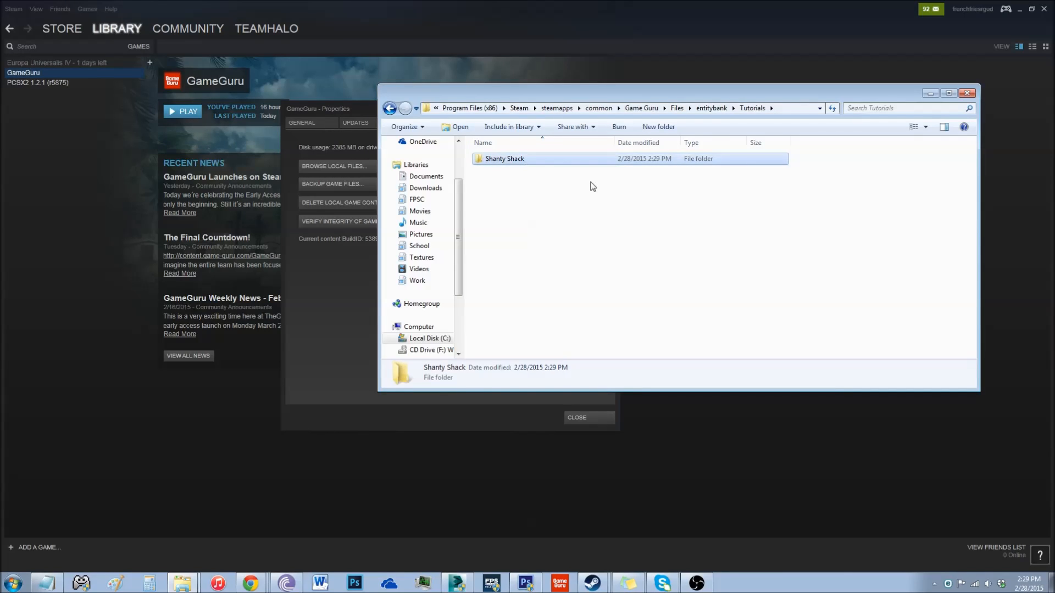
pyautogui.doubleClick(496, 160)
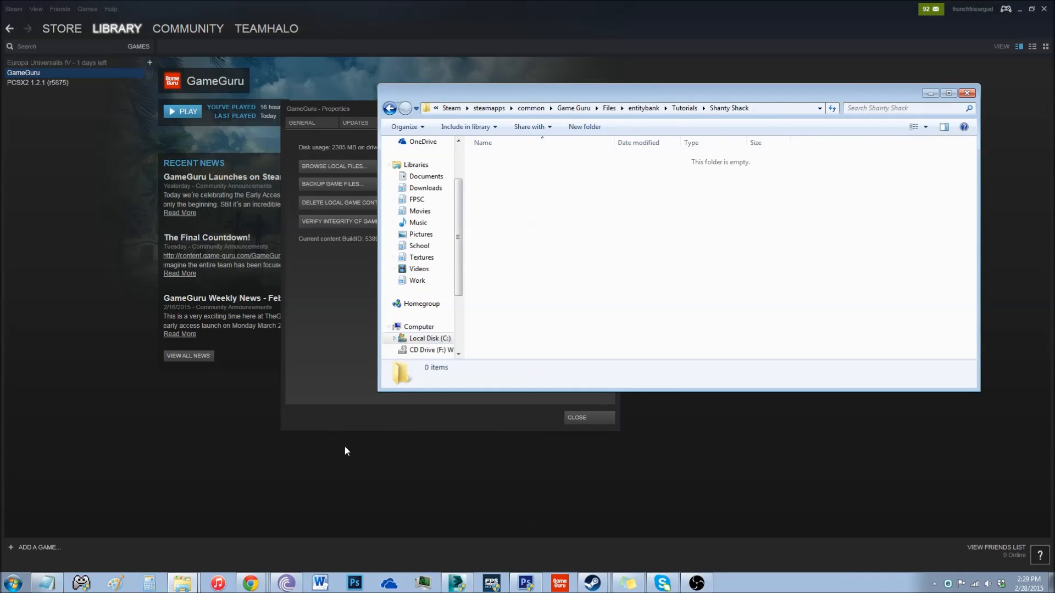
# - Copy all six files from the Media folder into the empty Shanty Shack folder in the entitybank
pyautogui.click(171, 549)
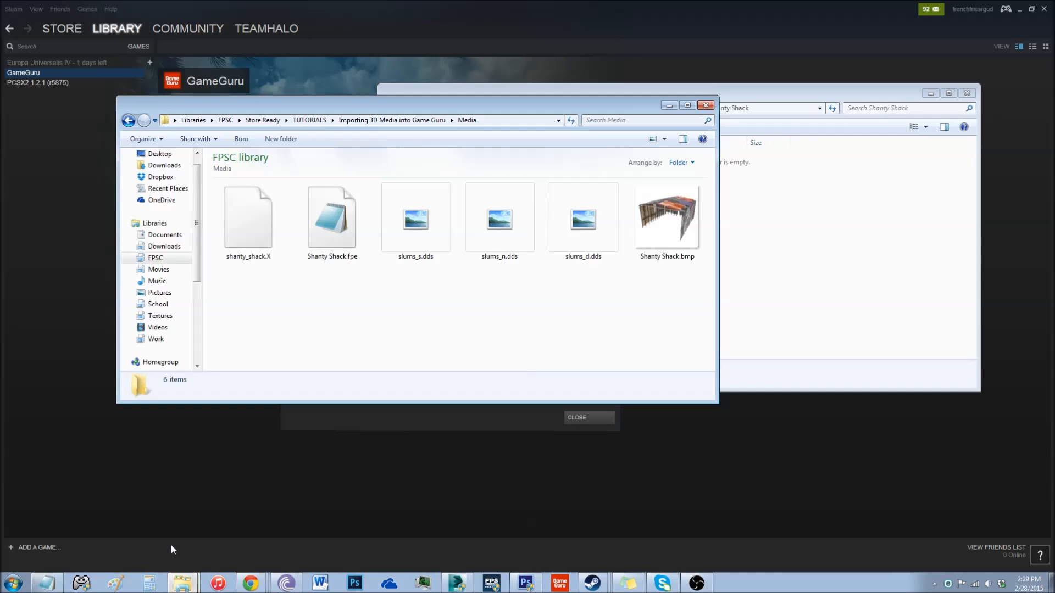
pyautogui.moveTo(456, 107); pyautogui.dragTo(421, 262)
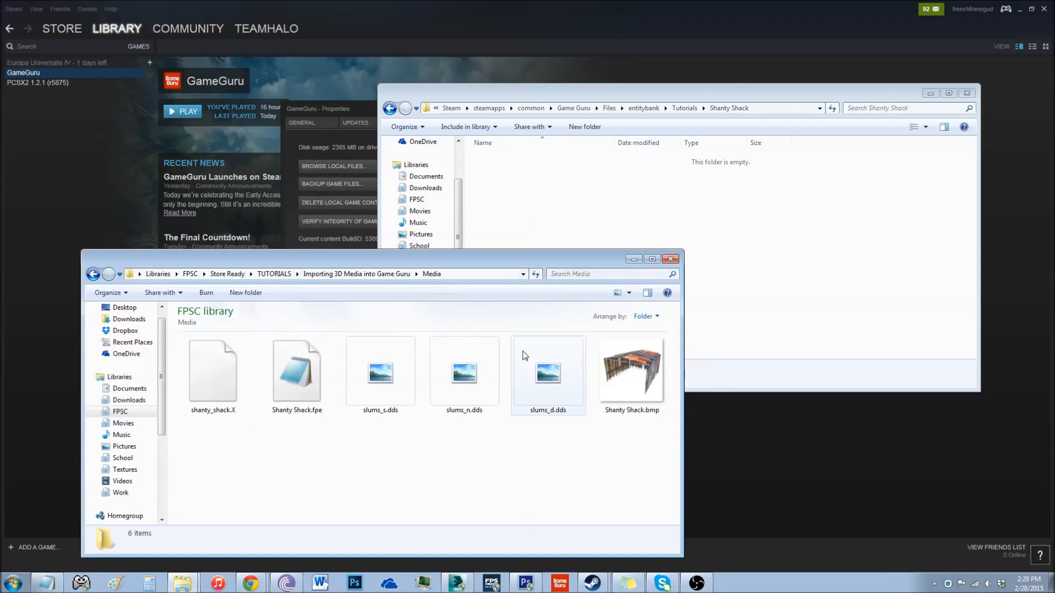
pyautogui.moveTo(655, 460); pyautogui.dragTo(67, 351)
pyautogui.moveTo(213, 373); pyautogui.dragTo(532, 200)
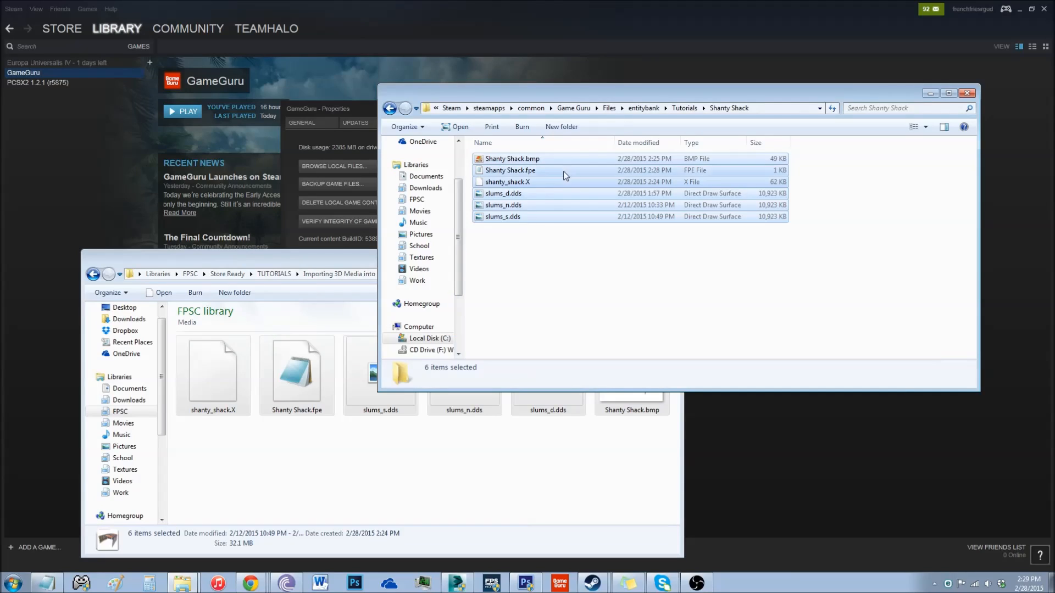
pyautogui.click(665, 250)
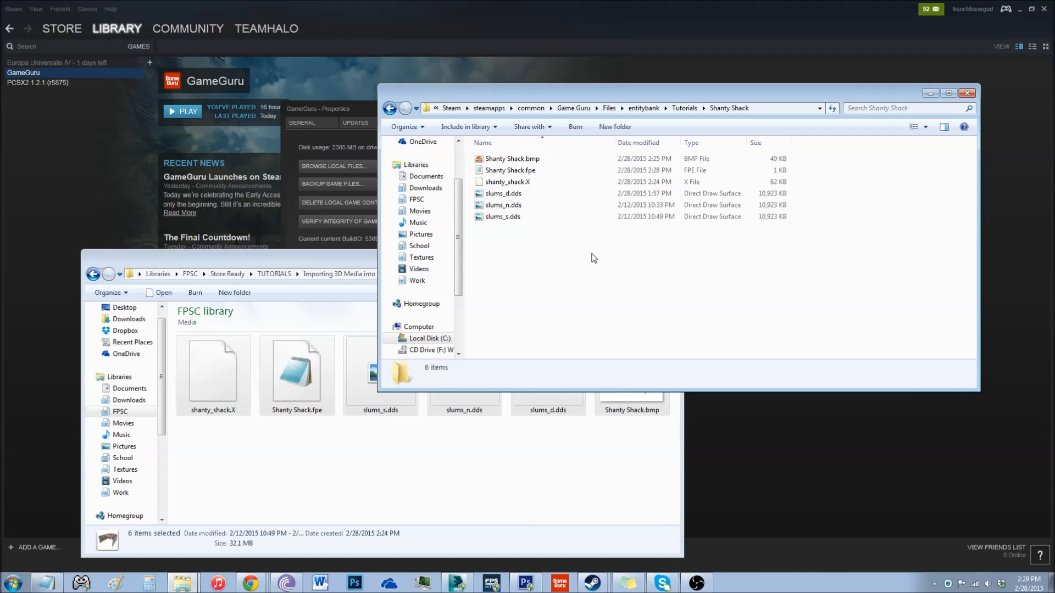
# - Clear away the folder windows, close the GameGuru properties and launch GameGuru from the Steam library
pyautogui.click(928, 95)
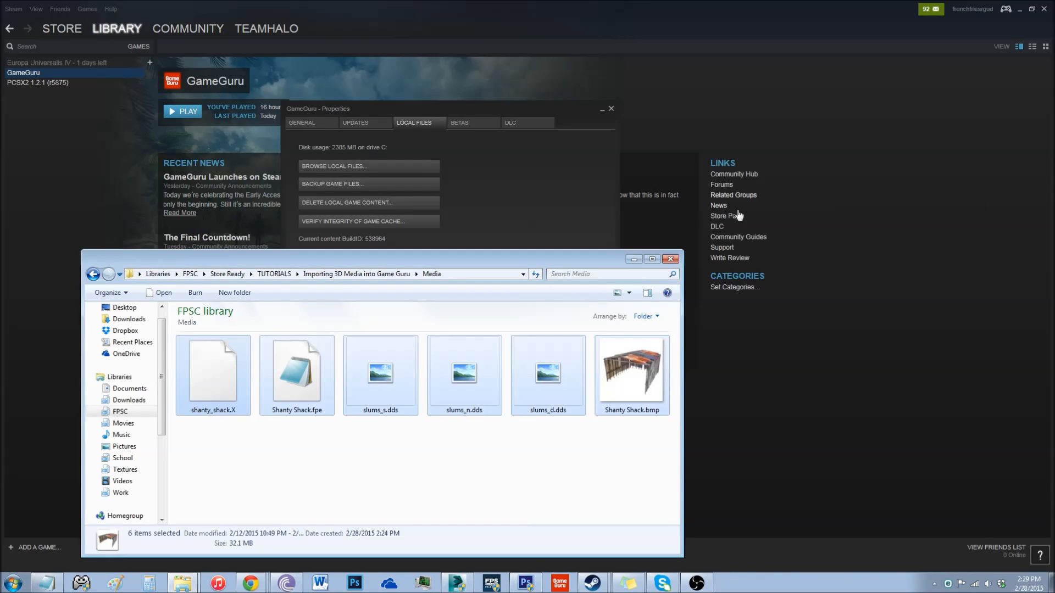
pyautogui.click(669, 191)
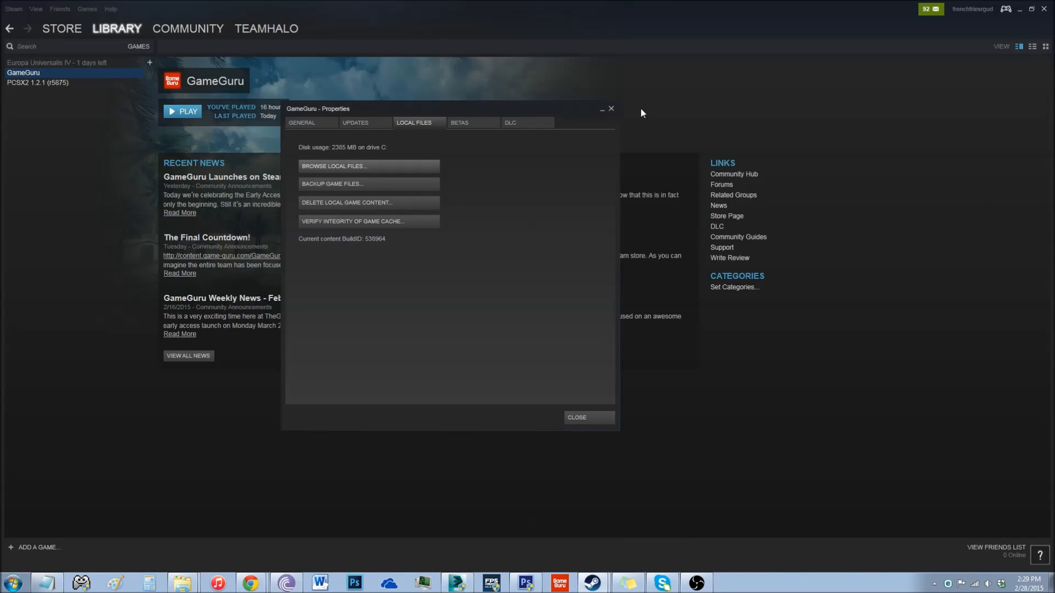
pyautogui.click(611, 109)
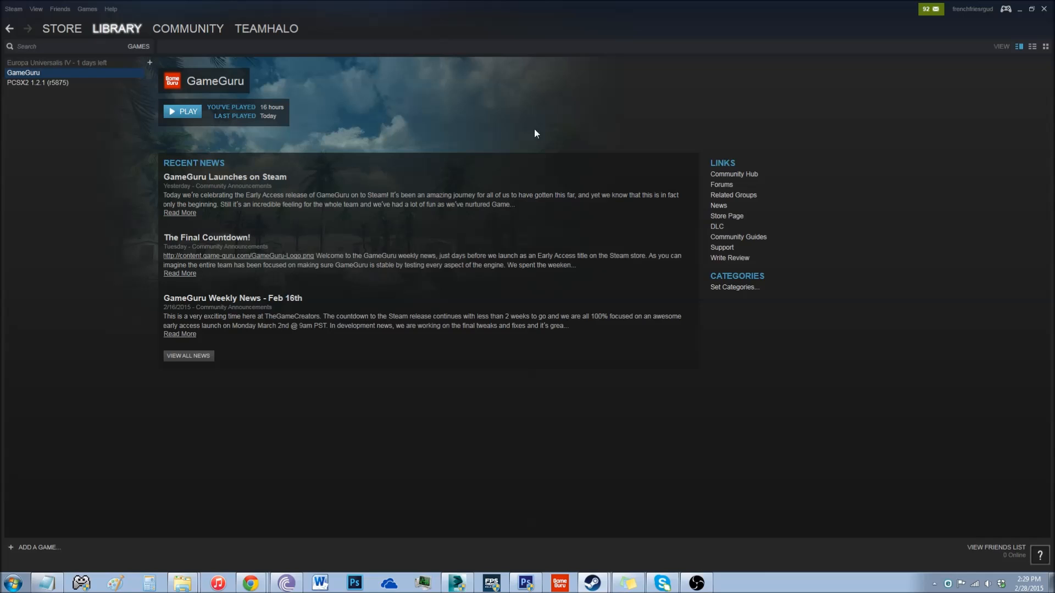
pyautogui.click(188, 112)
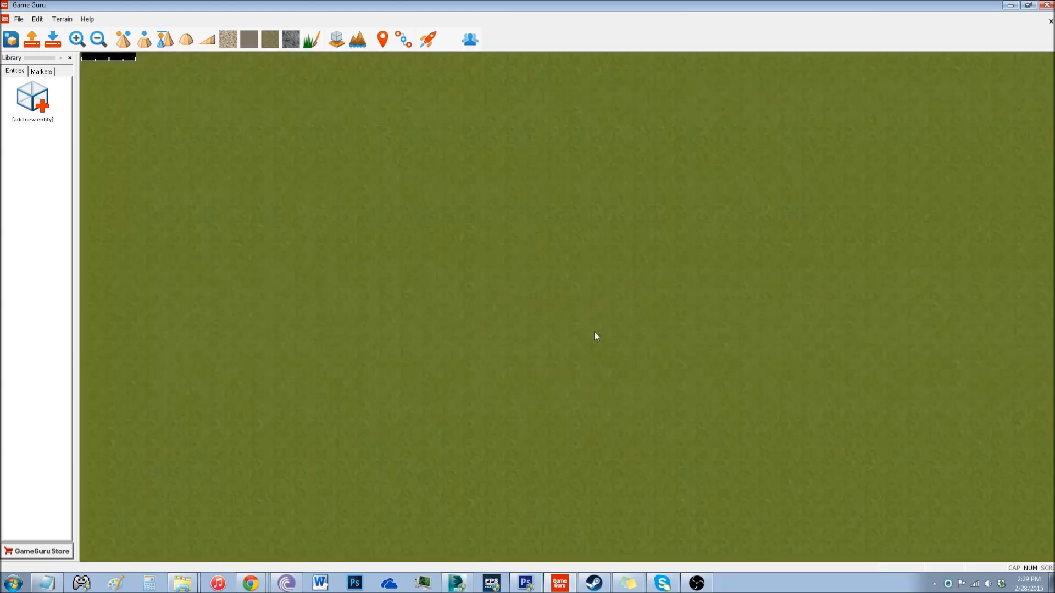
# - Place a Player Start marker on the terrain and a White Light a short distance ahead of it
pyautogui.press(']')
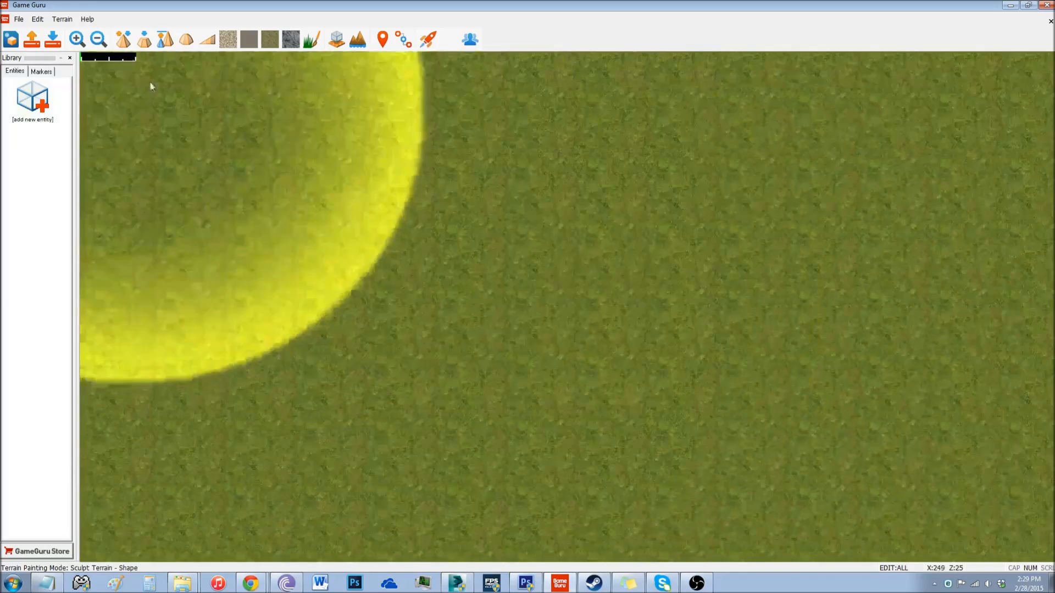
pyautogui.click(42, 71)
pyautogui.click(33, 107)
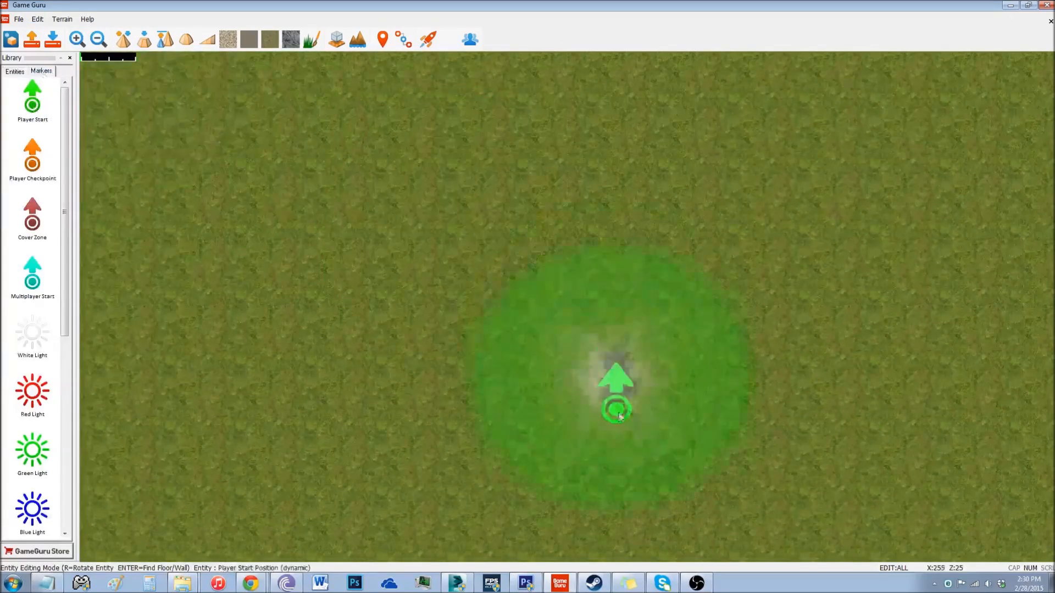
pyautogui.click(555, 467)
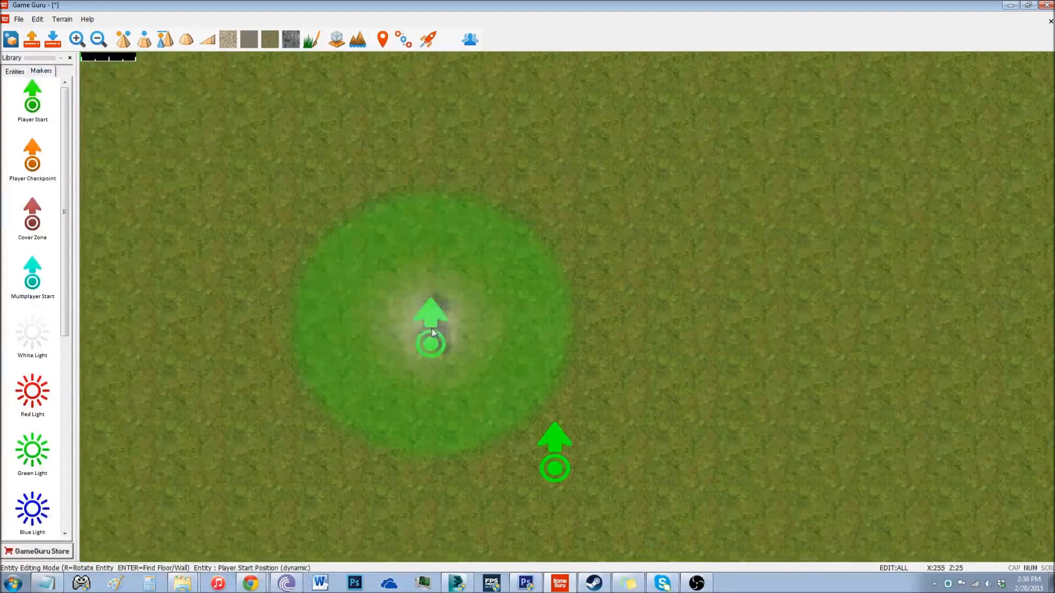
pyautogui.click(33, 335)
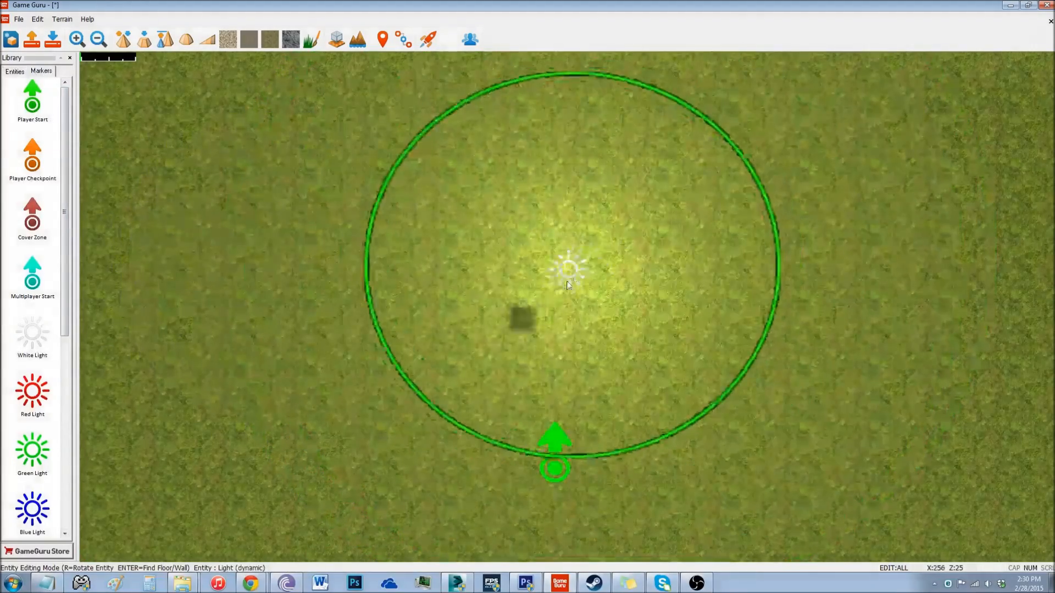
pyautogui.click(559, 308)
# - Add the Shanty Shack entity from the Tutorials folder of the entity library to the level's entity list
pyautogui.click(15, 71)
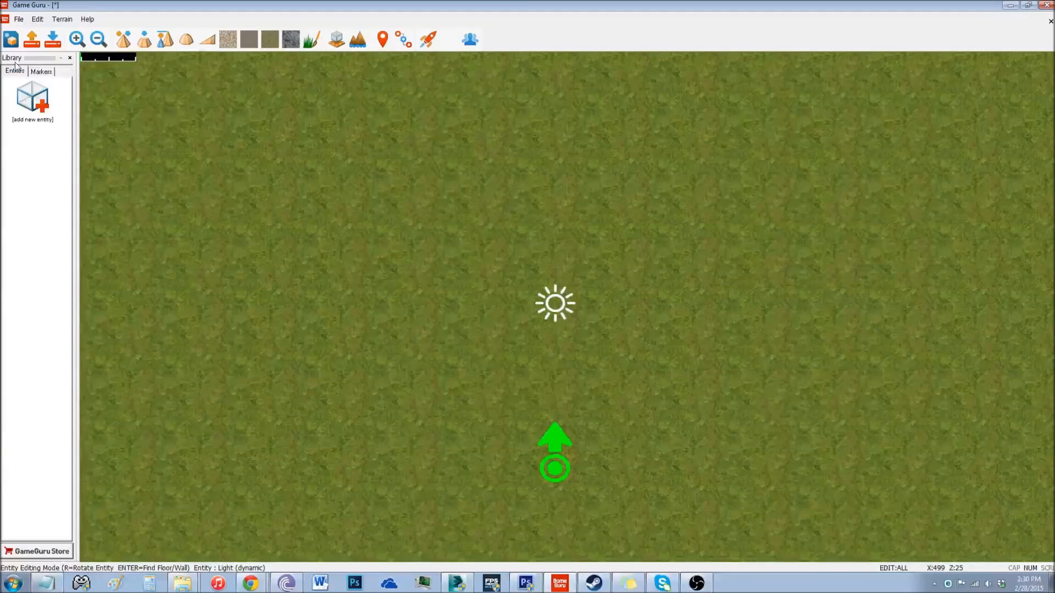
pyautogui.click(37, 99)
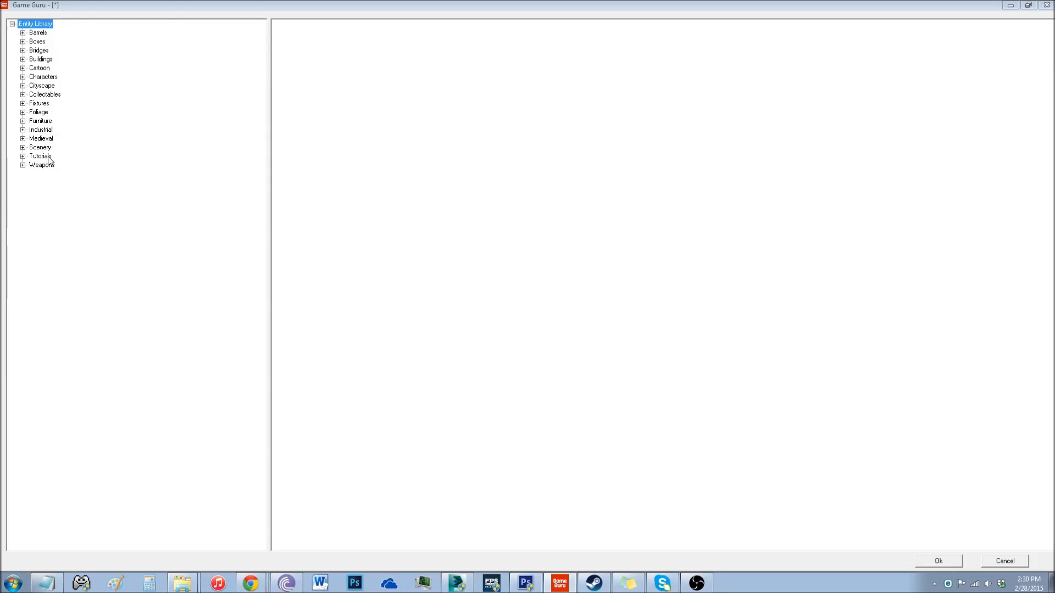
pyautogui.click(27, 157)
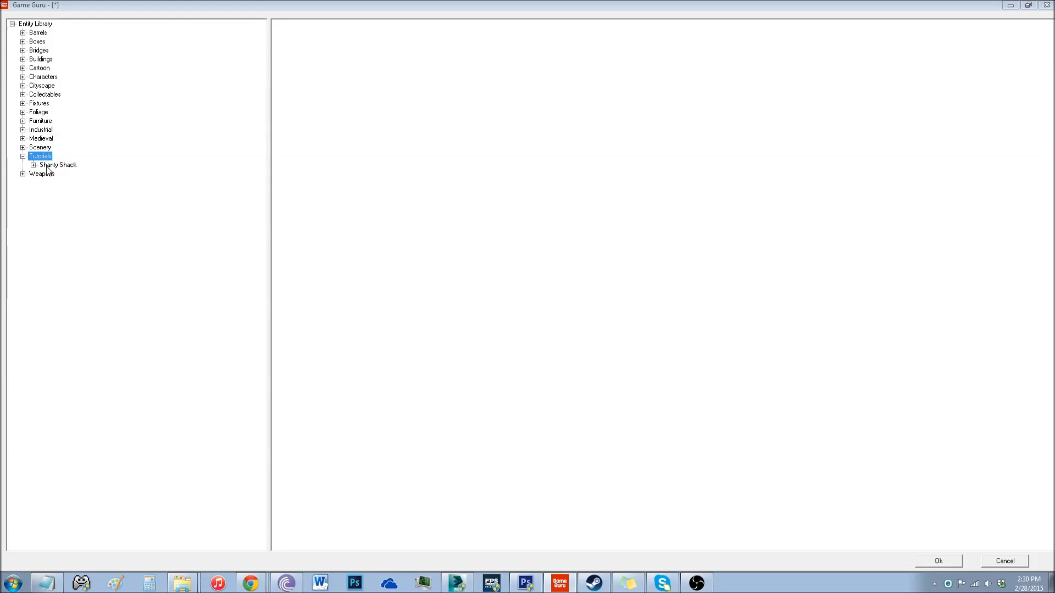
pyautogui.click(48, 166)
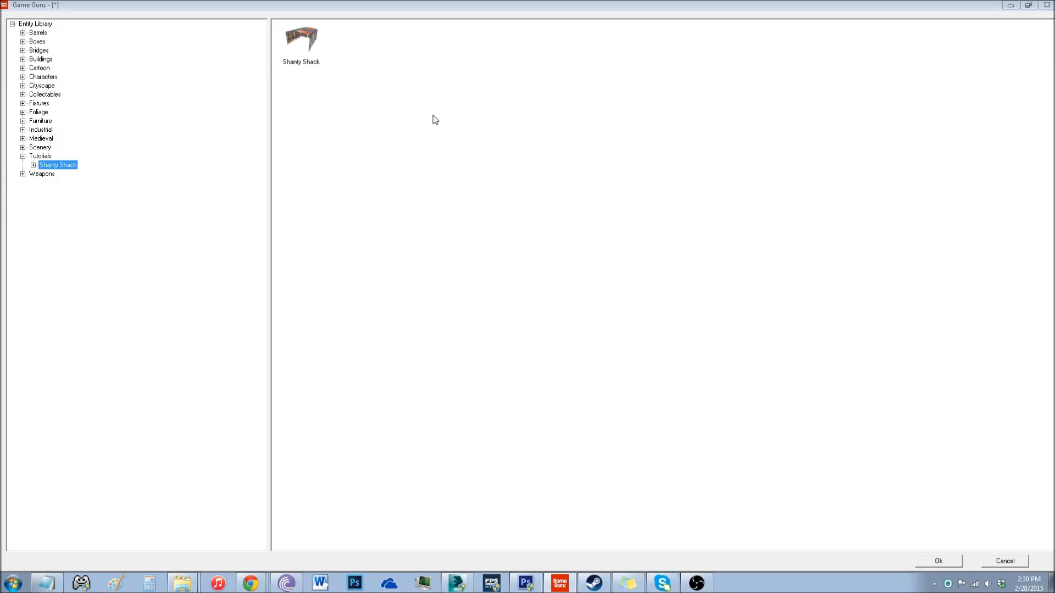
pyautogui.click(303, 46)
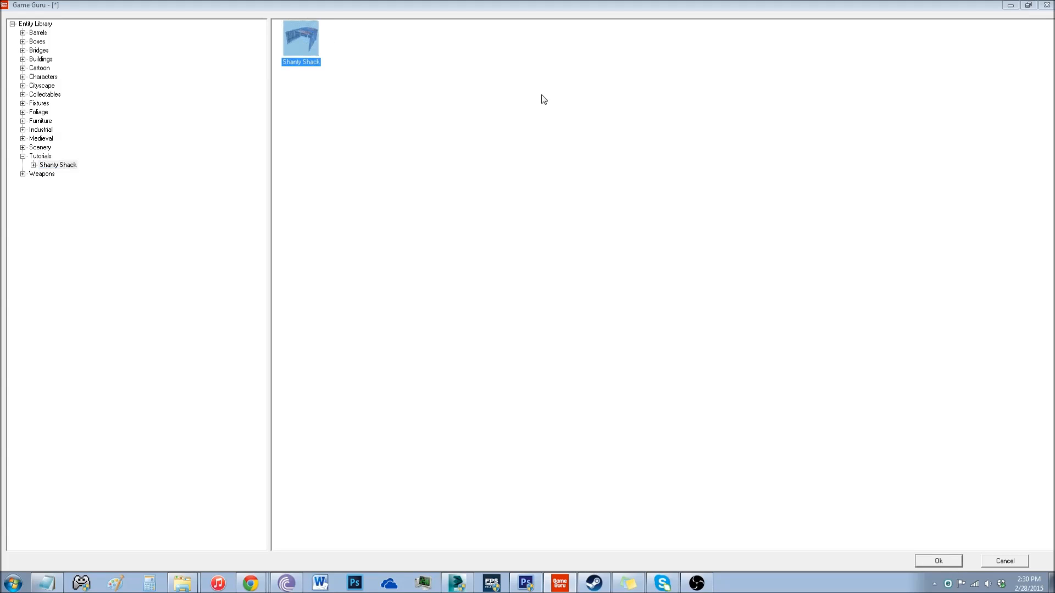
pyautogui.click(939, 561)
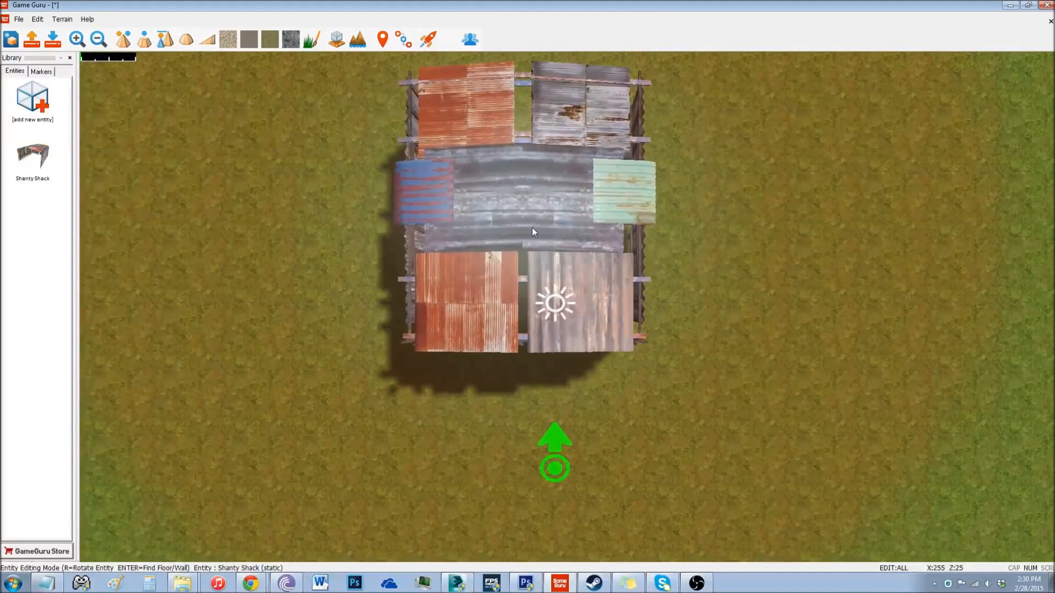
# - Rotate the Shanty Shack diagonally, place it beside the light and Player Start marker, and release the extra copy
pyautogui.press('r')
pyautogui.press('r')
pyautogui.press('r')
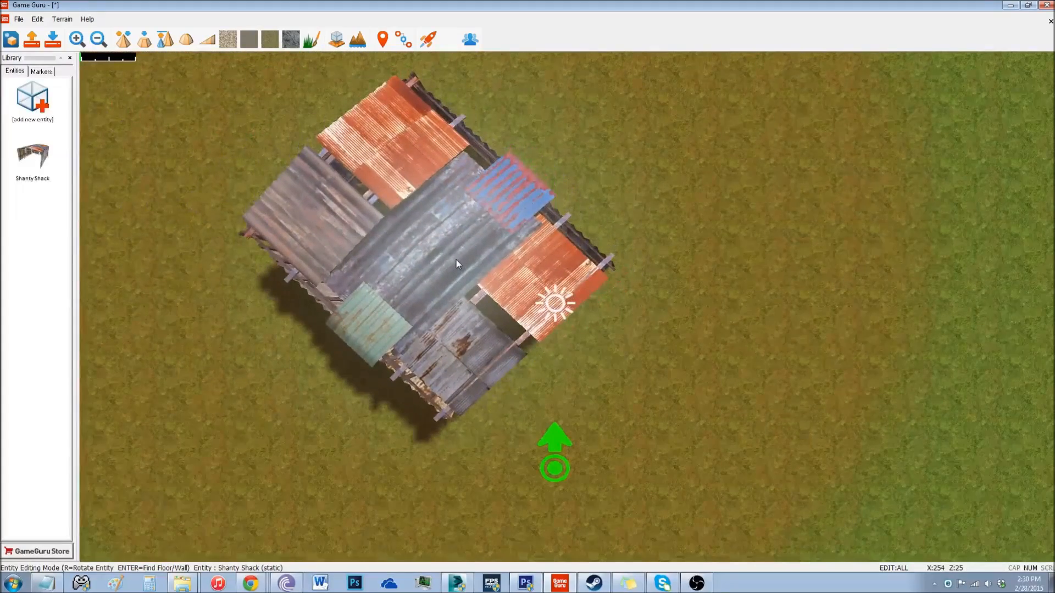
pyautogui.click(456, 259)
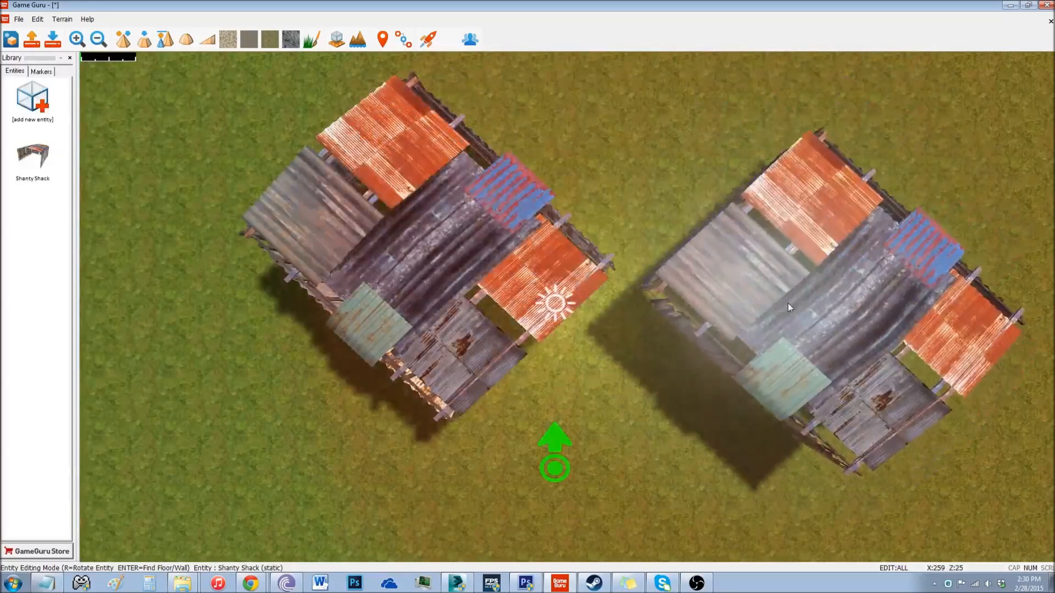
pyautogui.rightClick(788, 304)
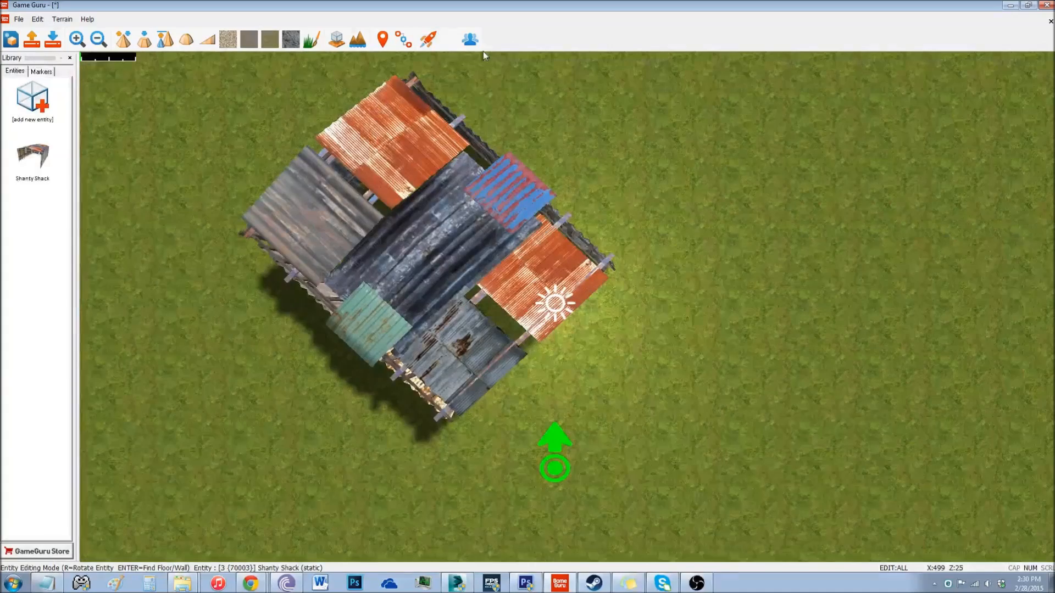
# - Run a test game and walk in and around the shack to examine its walls, roof and textures
pyautogui.click(427, 39)
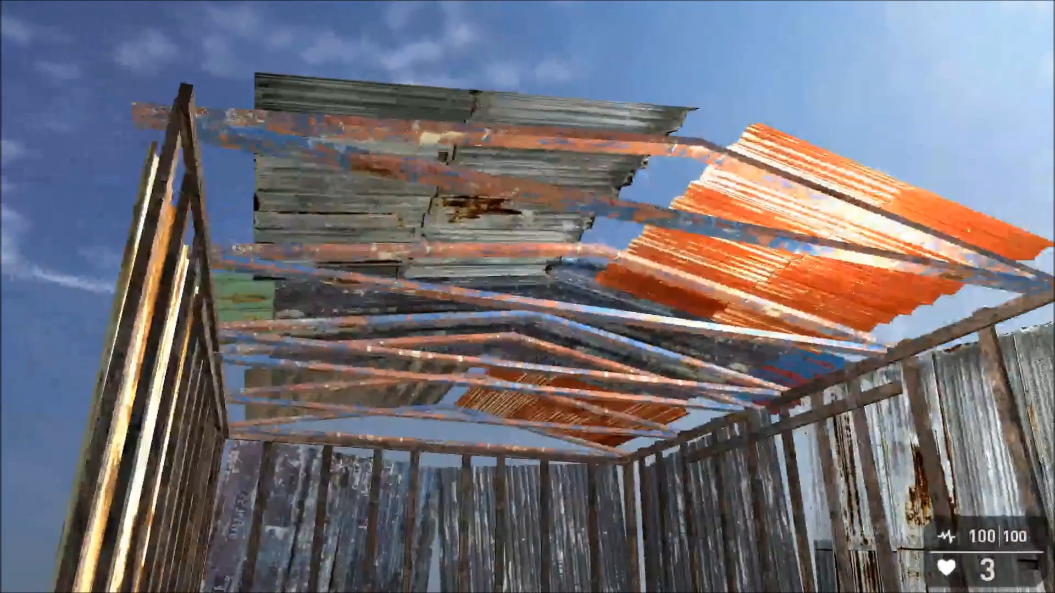
pyautogui.press('a')
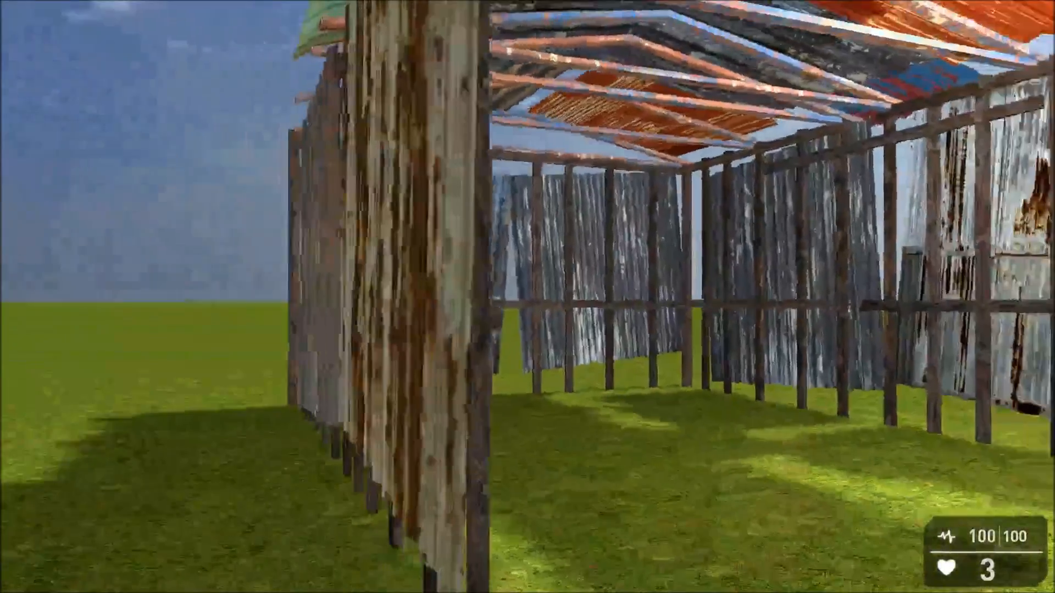
pyautogui.press('d')
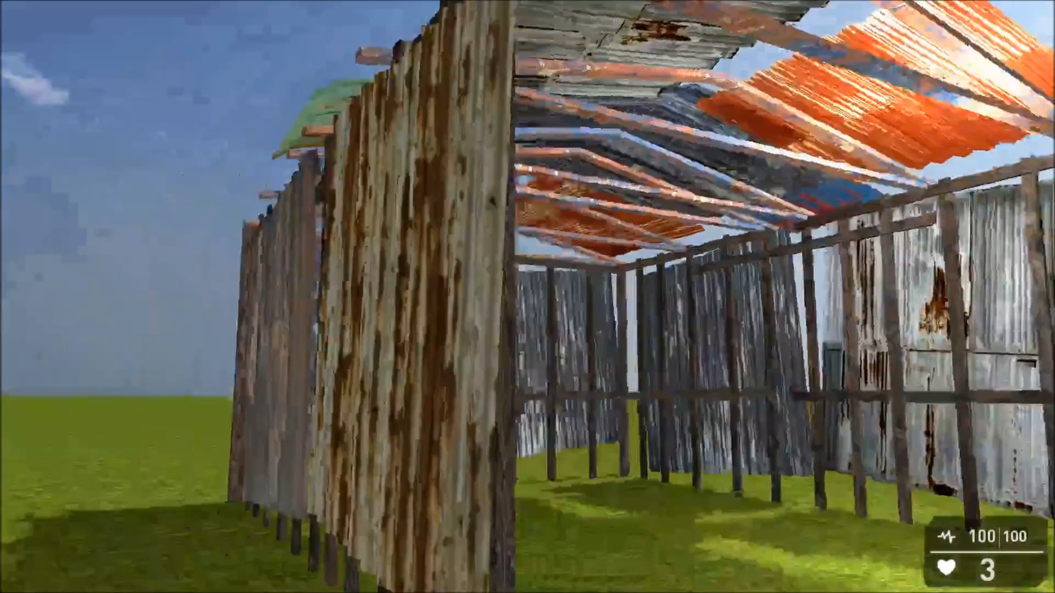
pyautogui.press('w')
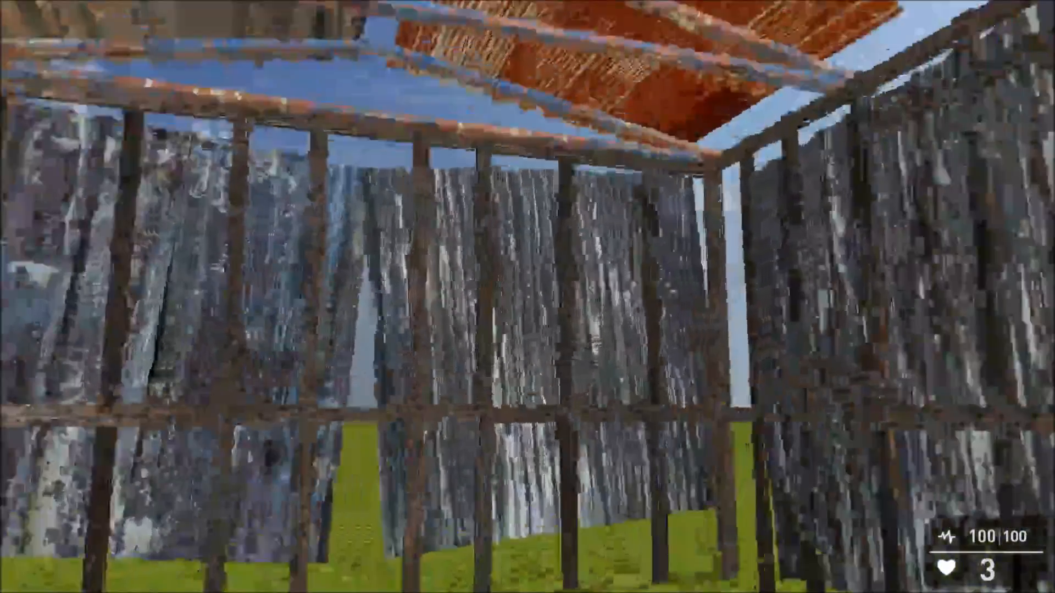
pyautogui.press('w')
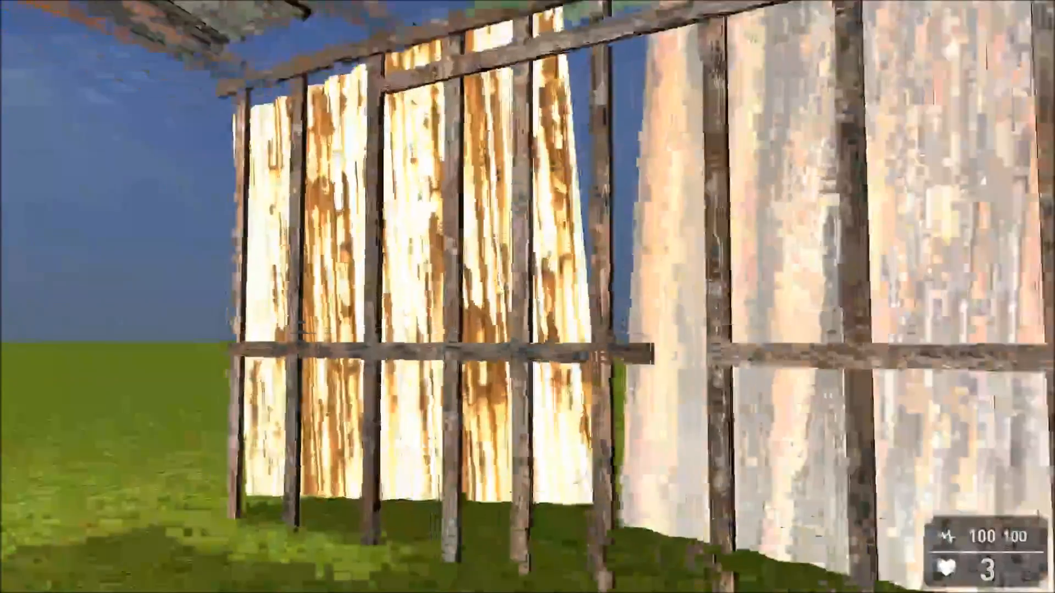
pyautogui.press('a')
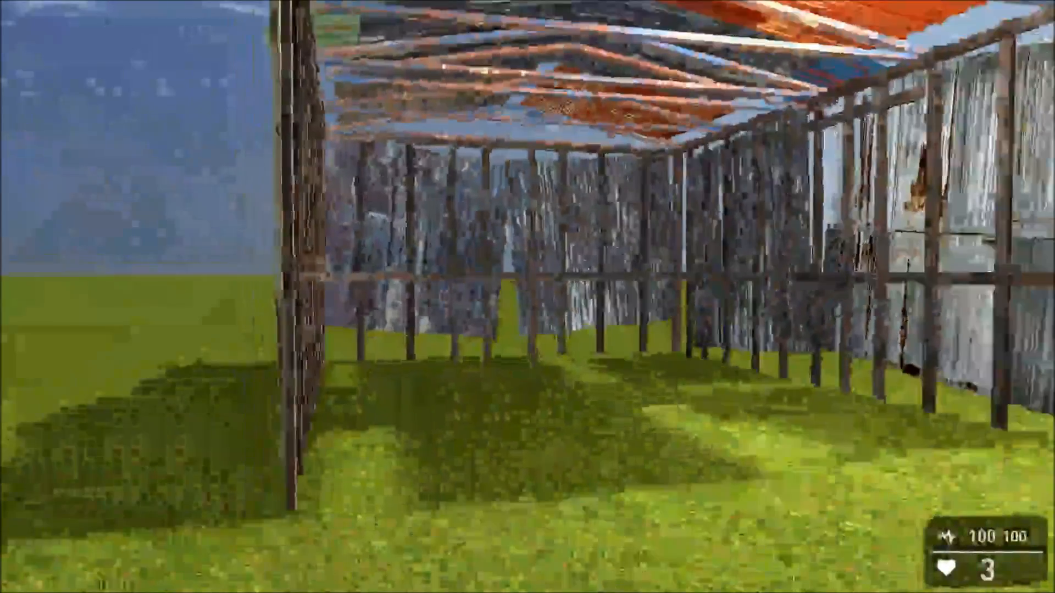
pyautogui.press('s')
pyautogui.press('w')
# - Bring up the in-game graphics settings and set the terrain, entity and grass shaders to Highest
pyautogui.press('Tab')
pyautogui.press('Tab')
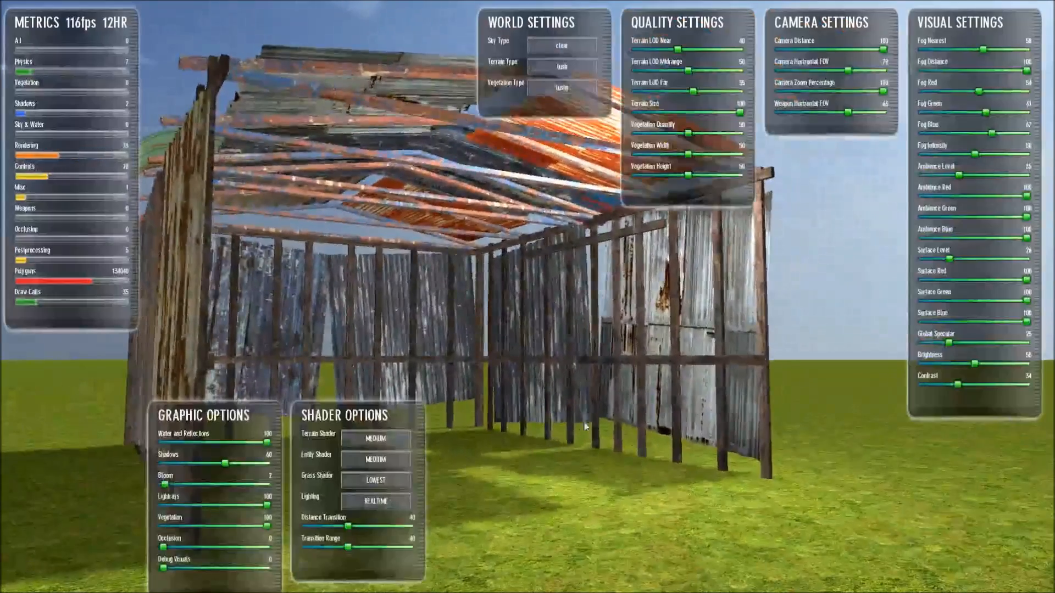
pyautogui.click(401, 440)
pyautogui.click(399, 451)
pyautogui.click(398, 459)
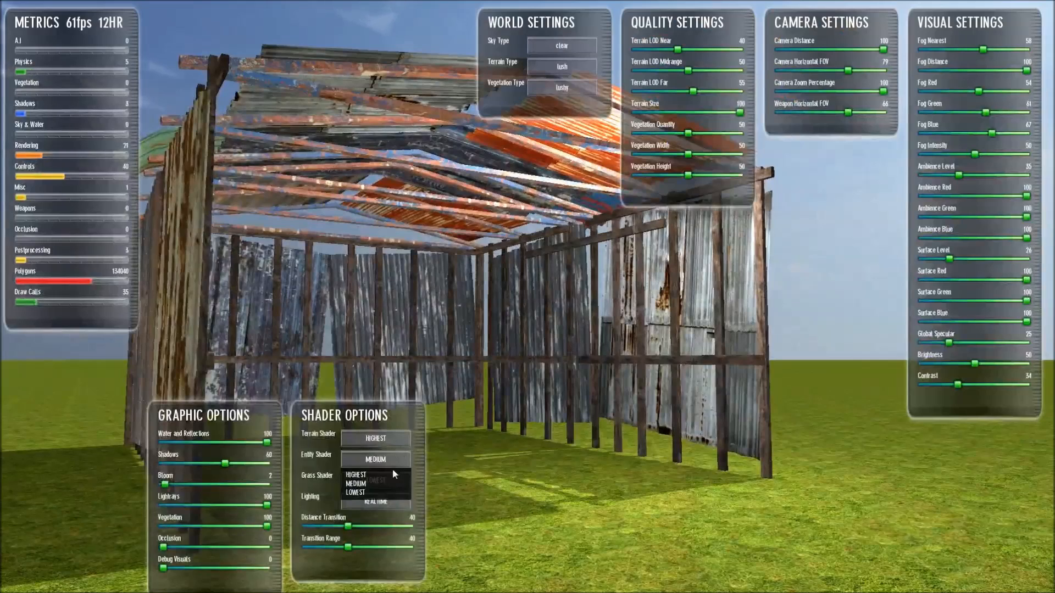
pyautogui.click(392, 475)
pyautogui.click(390, 480)
pyautogui.click(382, 494)
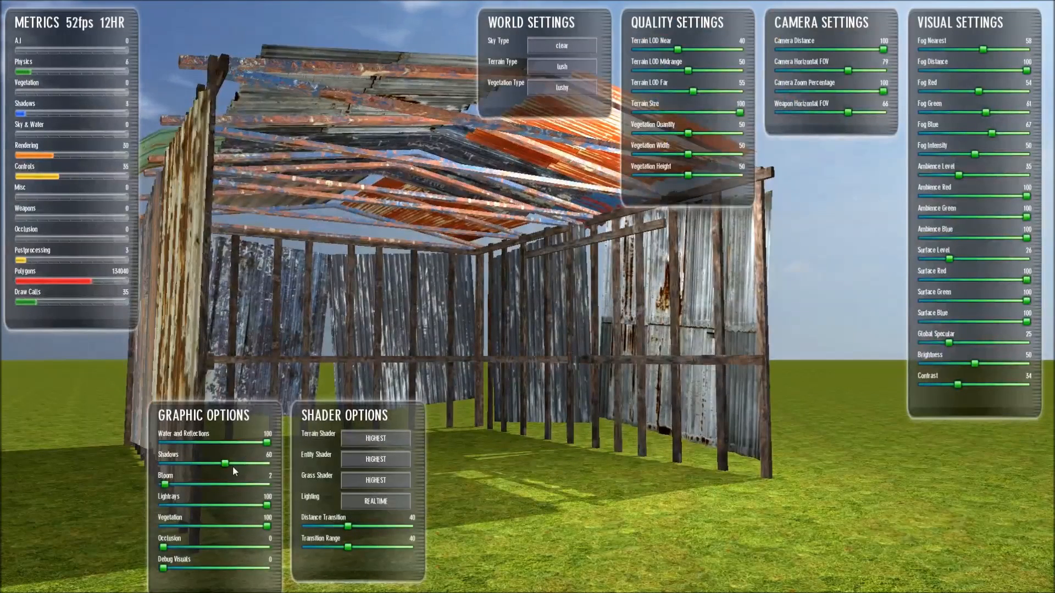
# - Raise Shadows to 100, lower the ambience and surface light levels, and return to the game view
pyautogui.moveTo(226, 465); pyautogui.dragTo(268, 467)
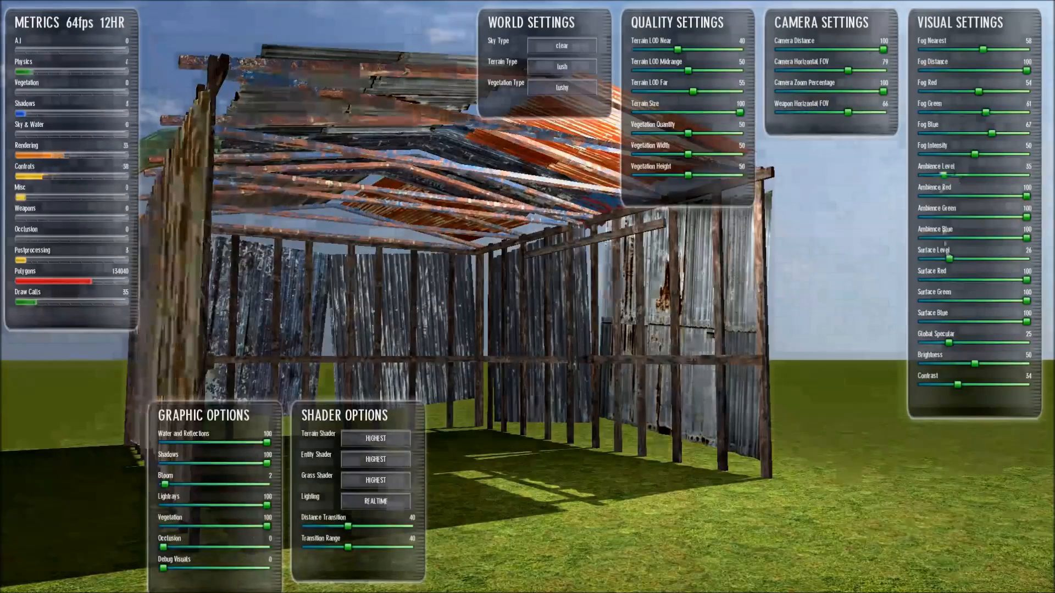
pyautogui.moveTo(951, 260); pyautogui.dragTo(935, 260)
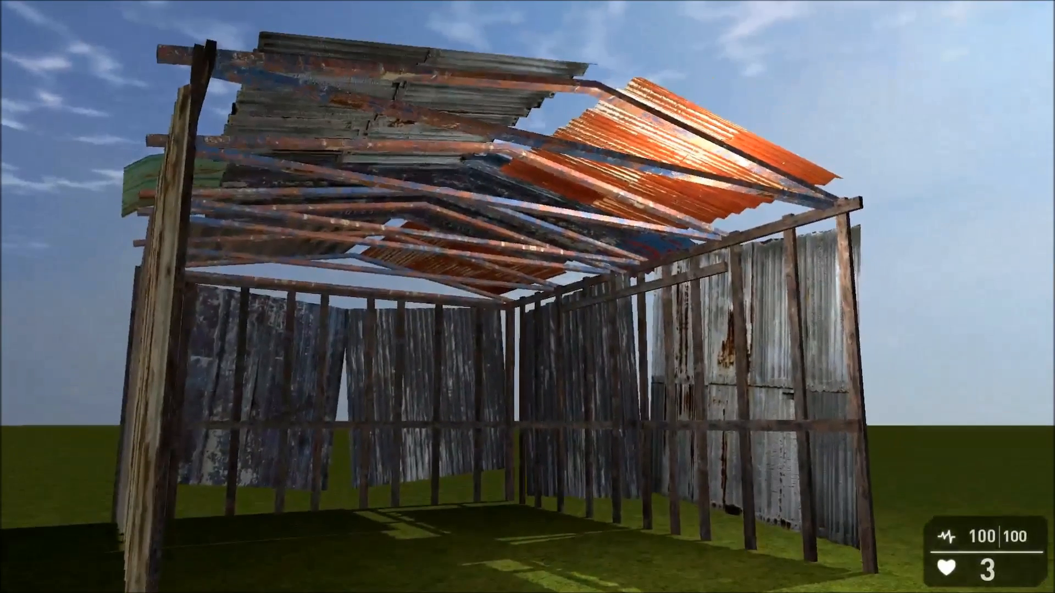
pyautogui.press('F4')
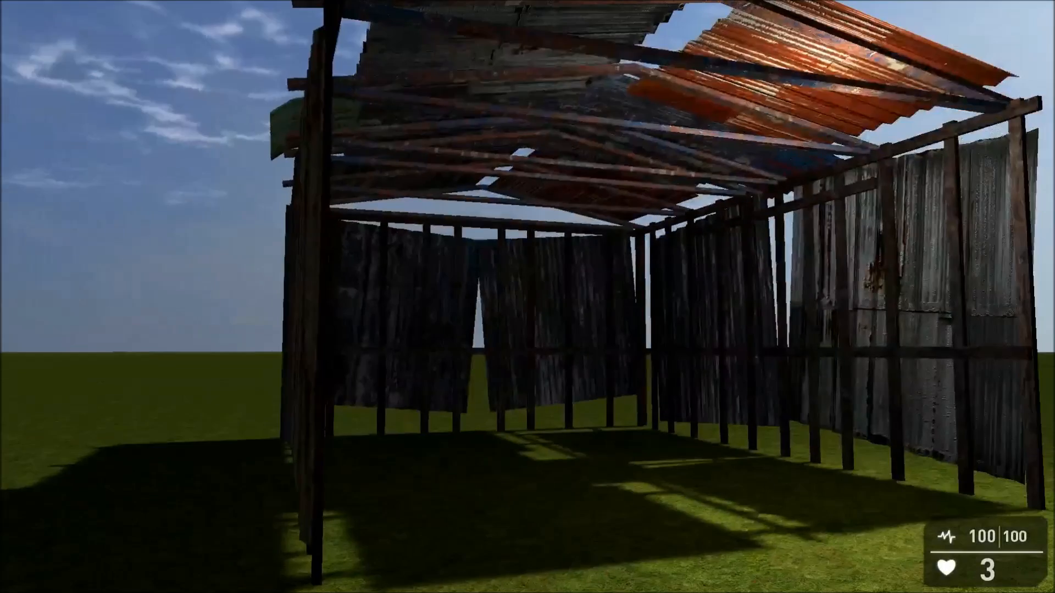
# - Walk around the shack's open front and outer side wall to examine the darker lighting and shadows
pyautogui.press('s')
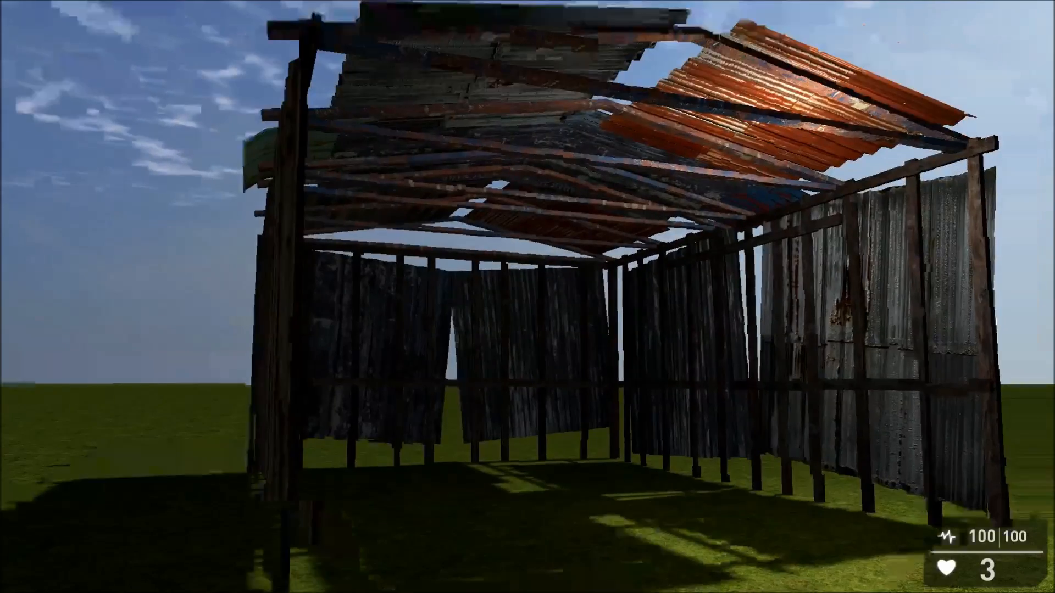
pyautogui.press('w')
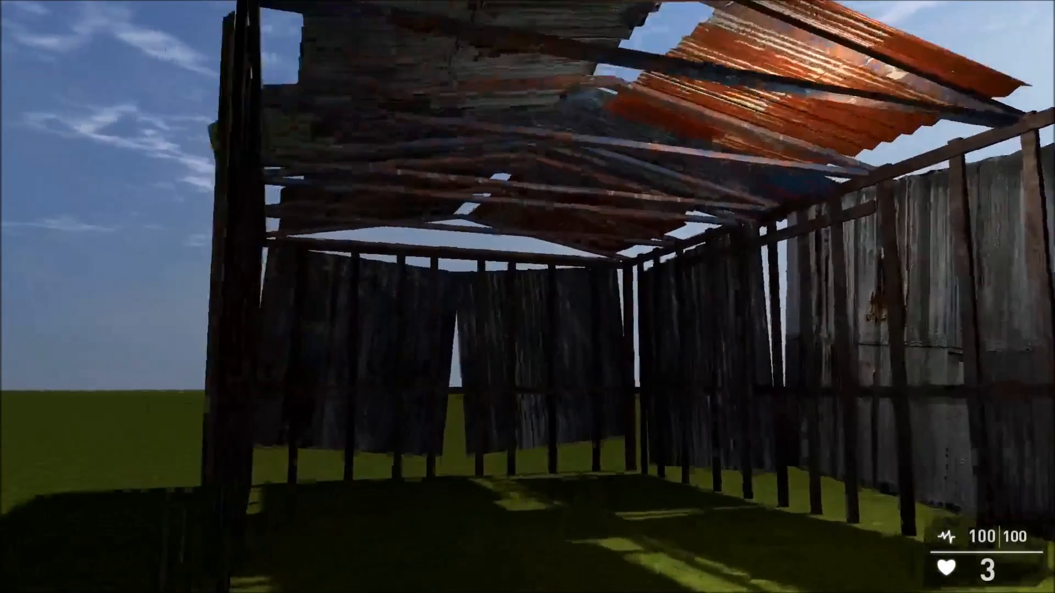
pyautogui.press('w')
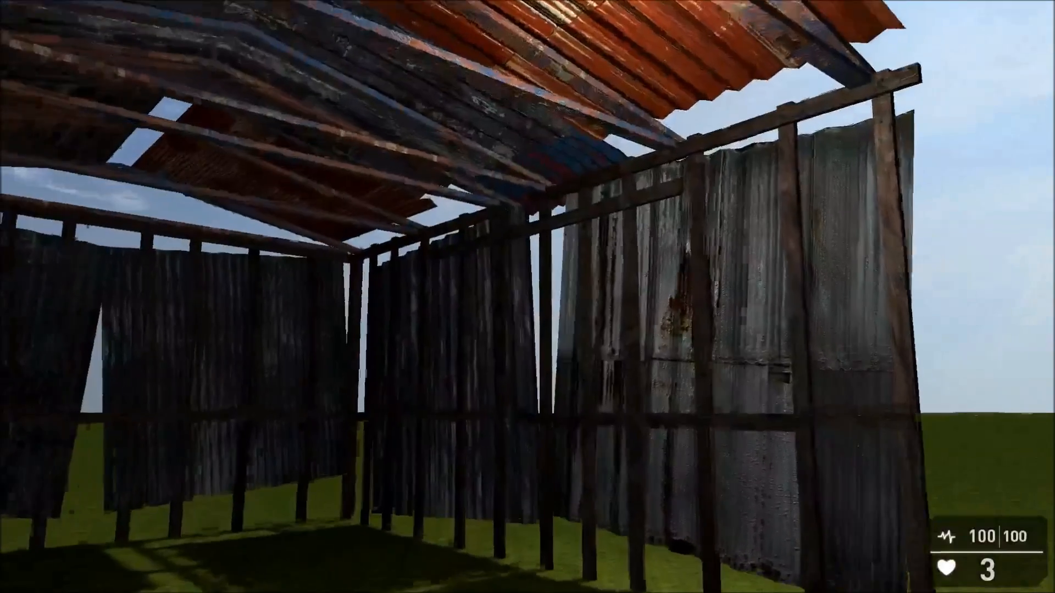
pyautogui.press('s')
pyautogui.press('s')
pyautogui.press('a')
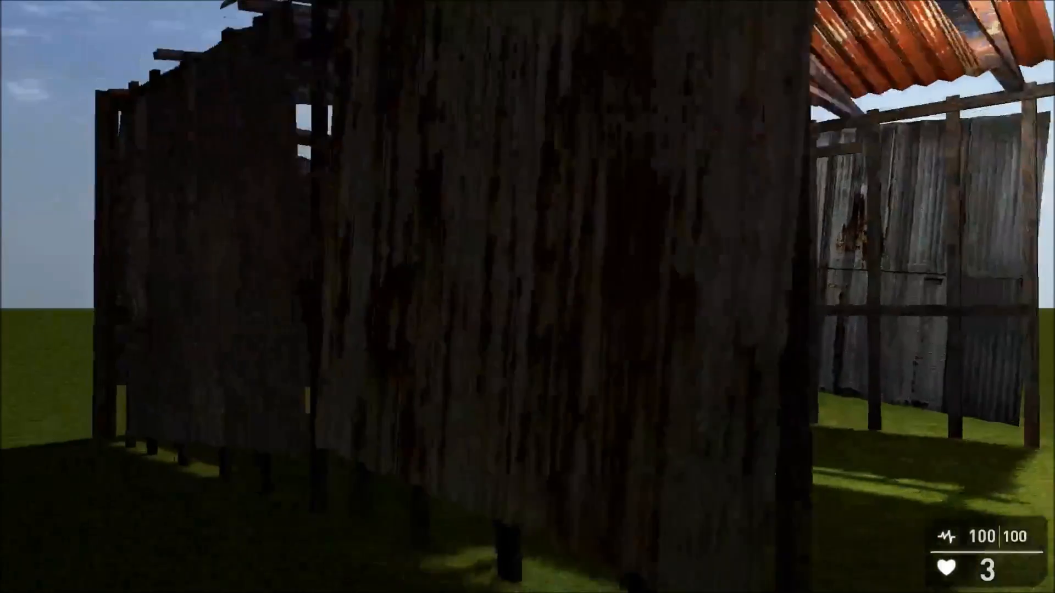
pyautogui.press('w')
pyautogui.press('d')
pyautogui.press('w')
pyautogui.press('w')
pyautogui.press('s')
pyautogui.press('s')
pyautogui.press('s')
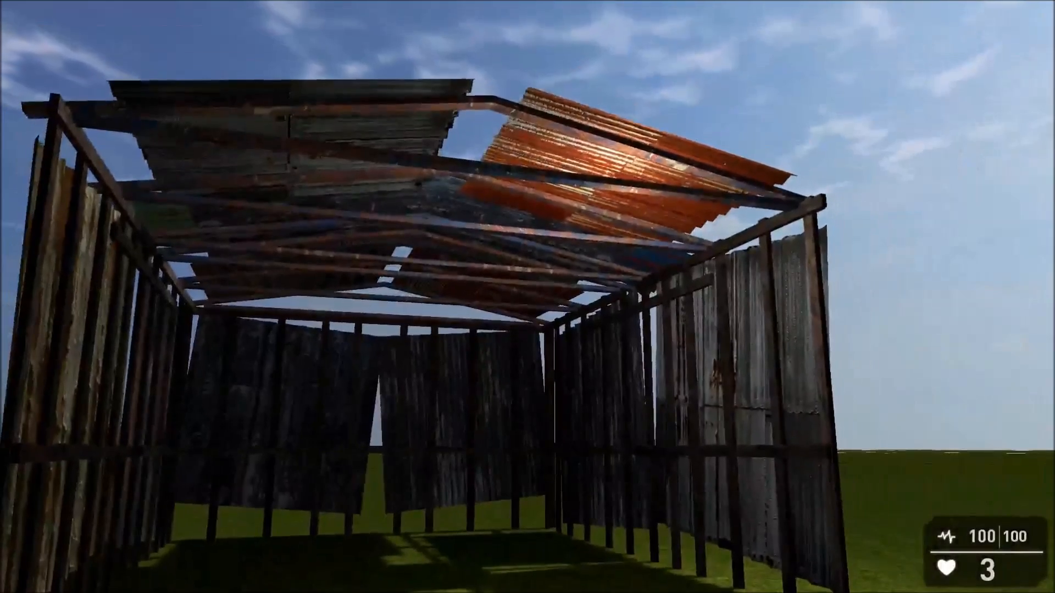
# - Walk into the shack up to its back wall and back out to examine the interior lighting and roof
pyautogui.press('w')
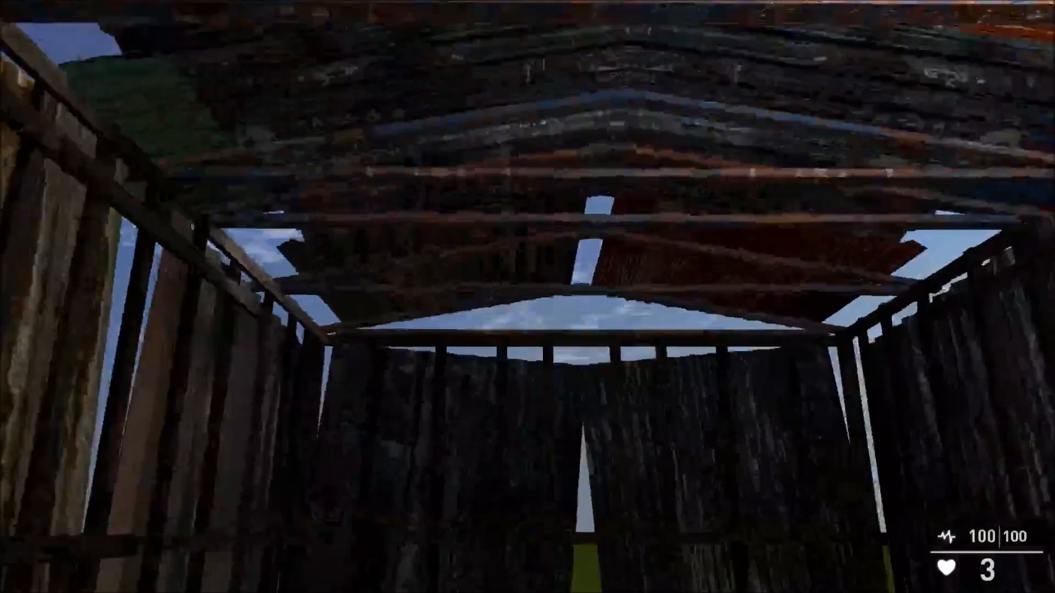
pyautogui.press('w')
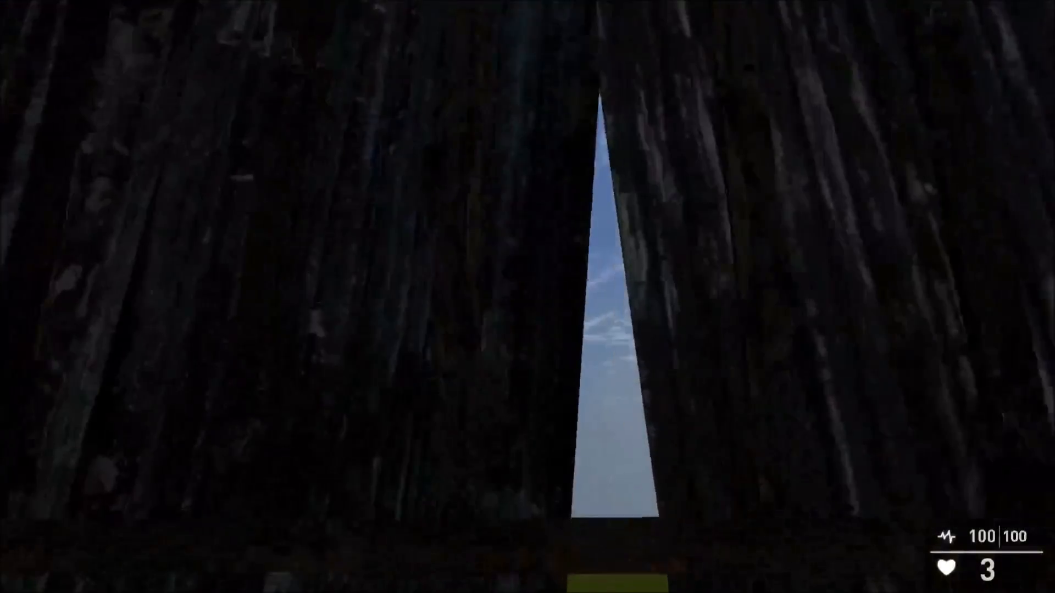
pyautogui.press('s')
pyautogui.press('s')
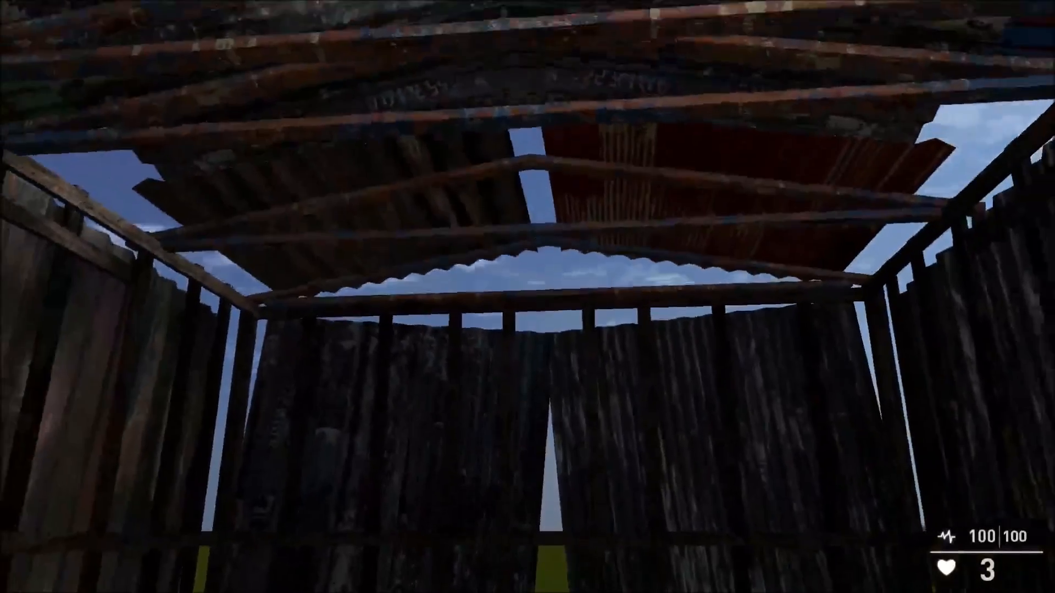
pyautogui.press('s')
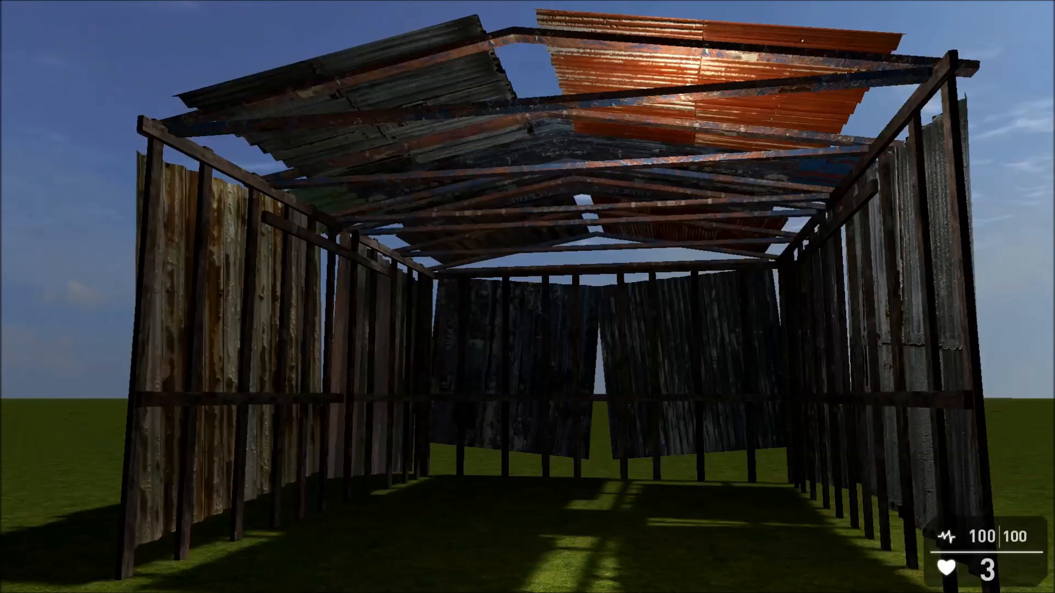
pyautogui.press('a')
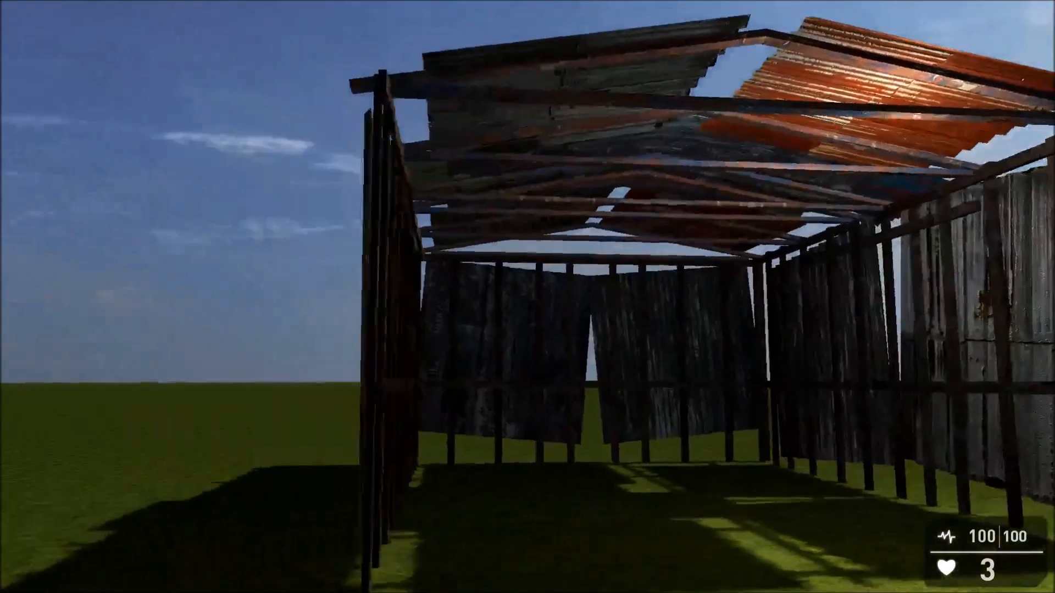
pyautogui.press('w')
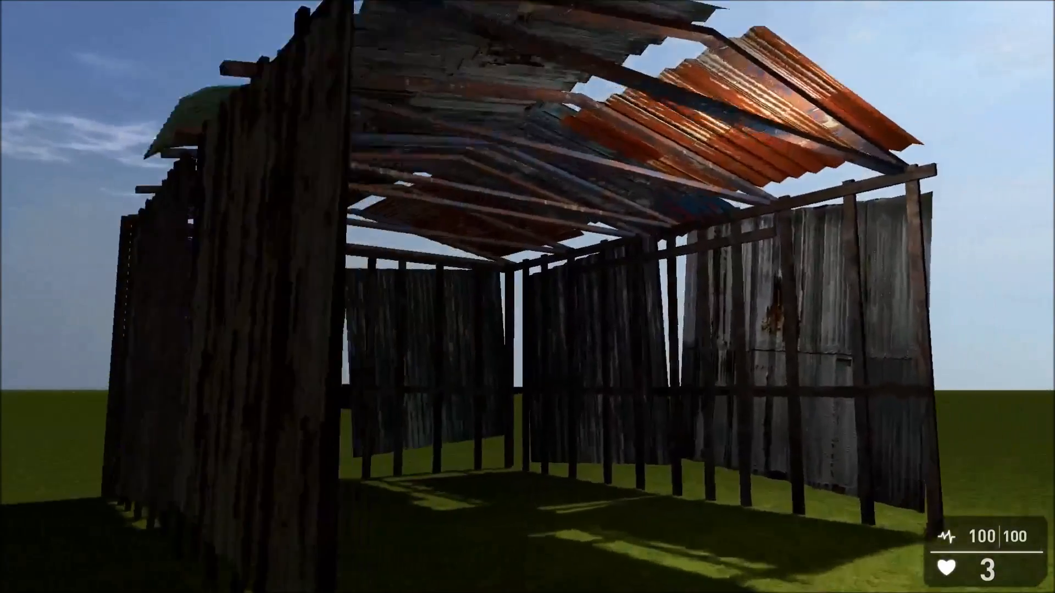
pyautogui.press('w')
pyautogui.press('s')
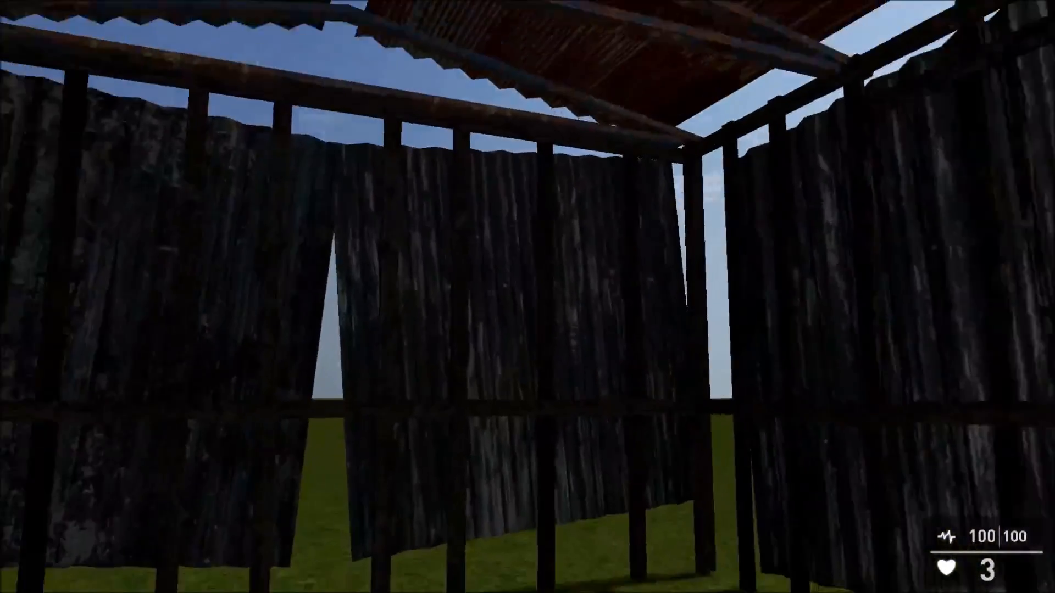
pyautogui.press('s')
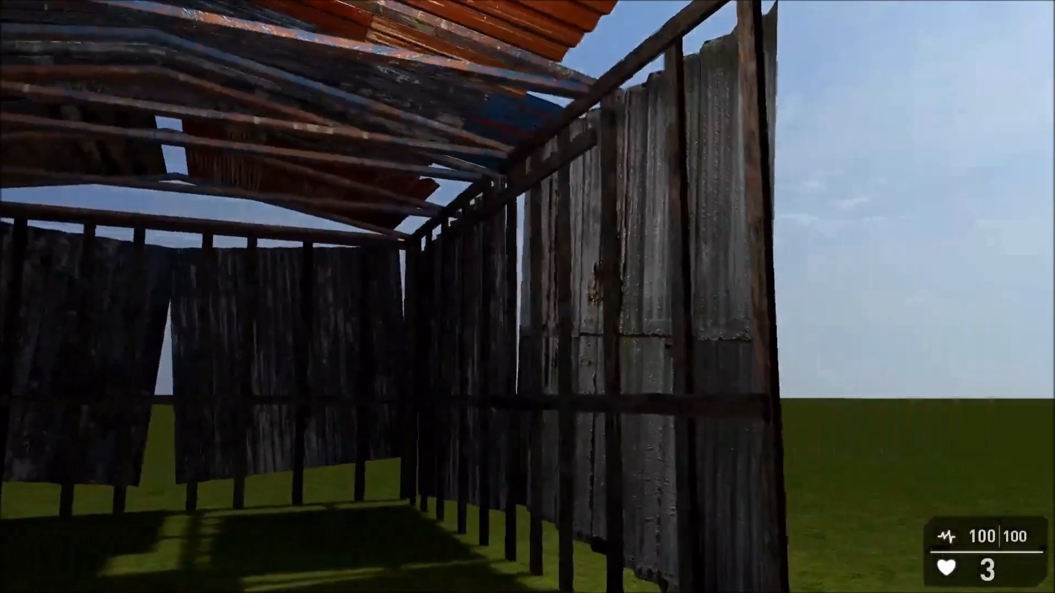
pyautogui.press('d')
pyautogui.press('s')
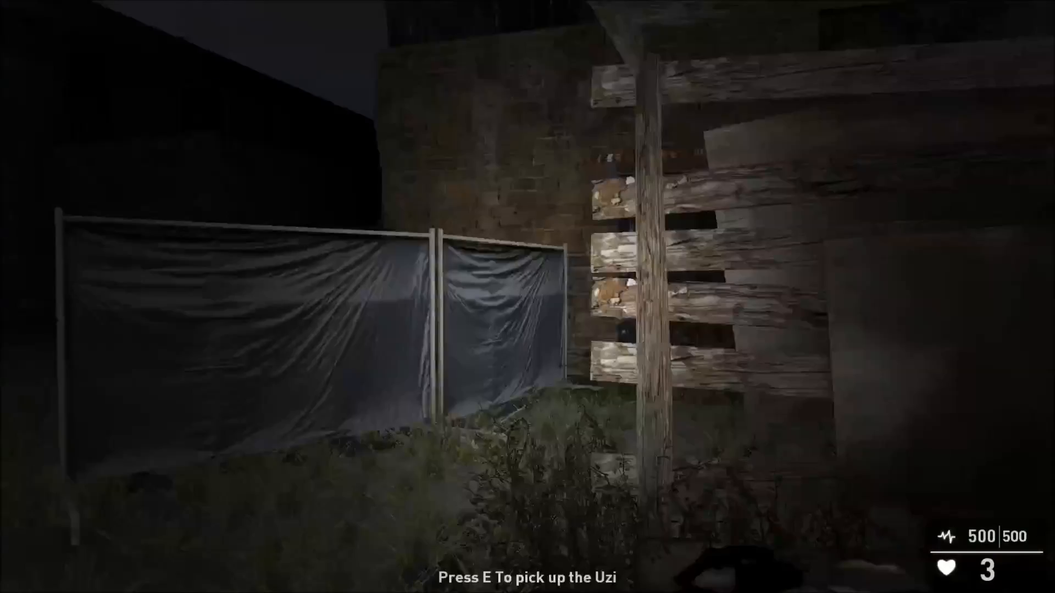
# - Walk from the shack into the neighbouring brick building and examine its walls and ceiling by flashlight
pyautogui.press('w')
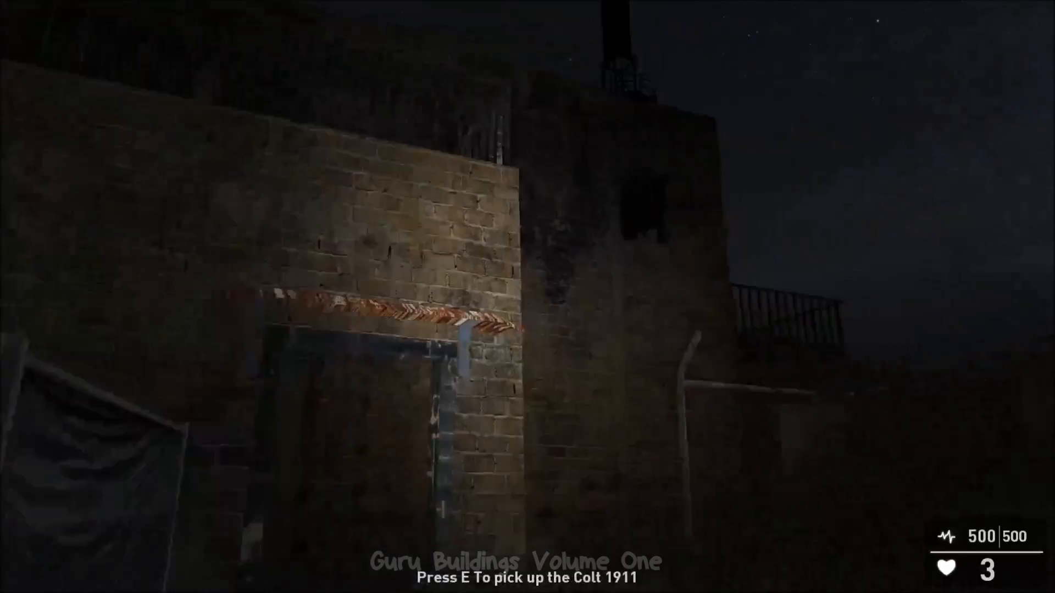
pyautogui.press('w')
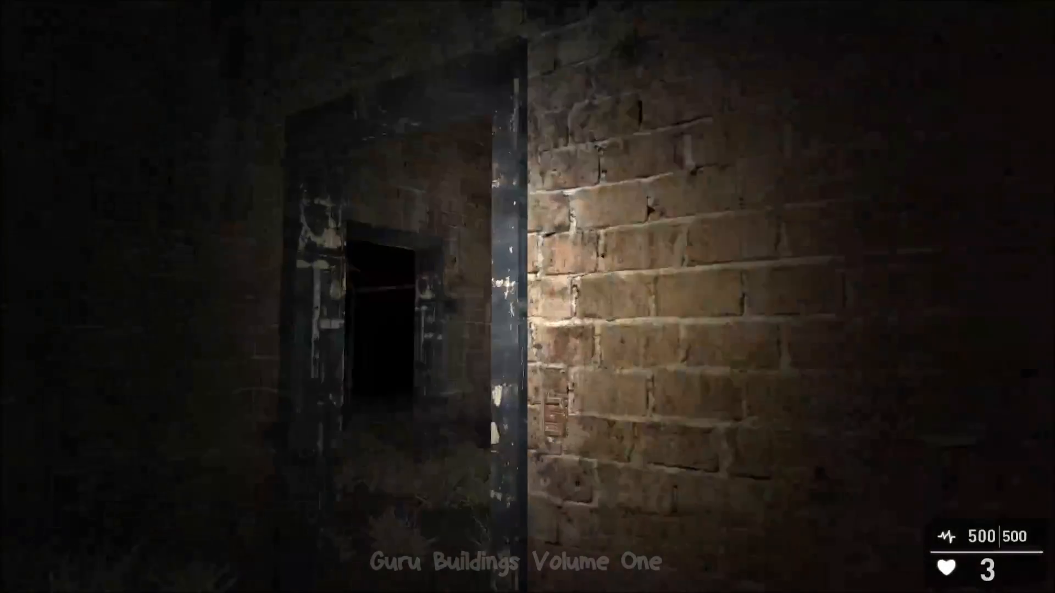
pyautogui.press('w')
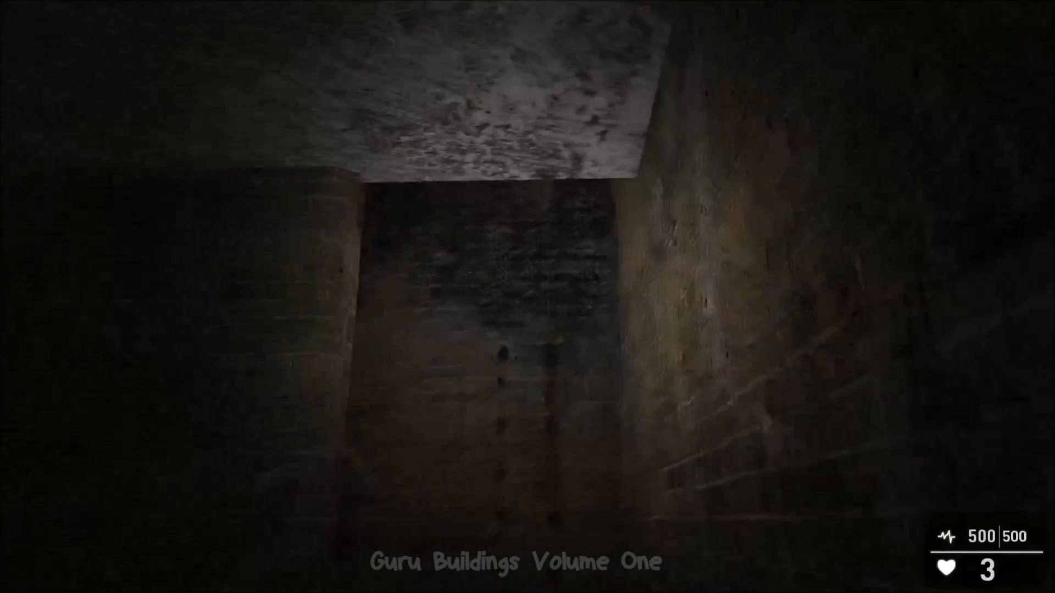
pyautogui.press('w')
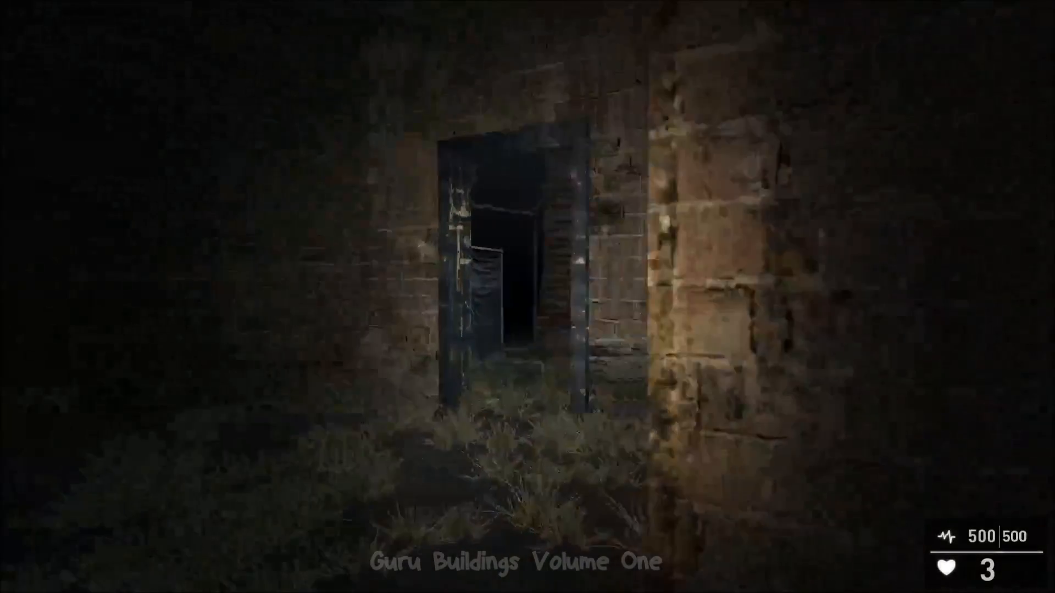
# - Walk past the chain-link fence into the red-brick building and examine its interior walls, doorways and window opening
pyautogui.press('w')
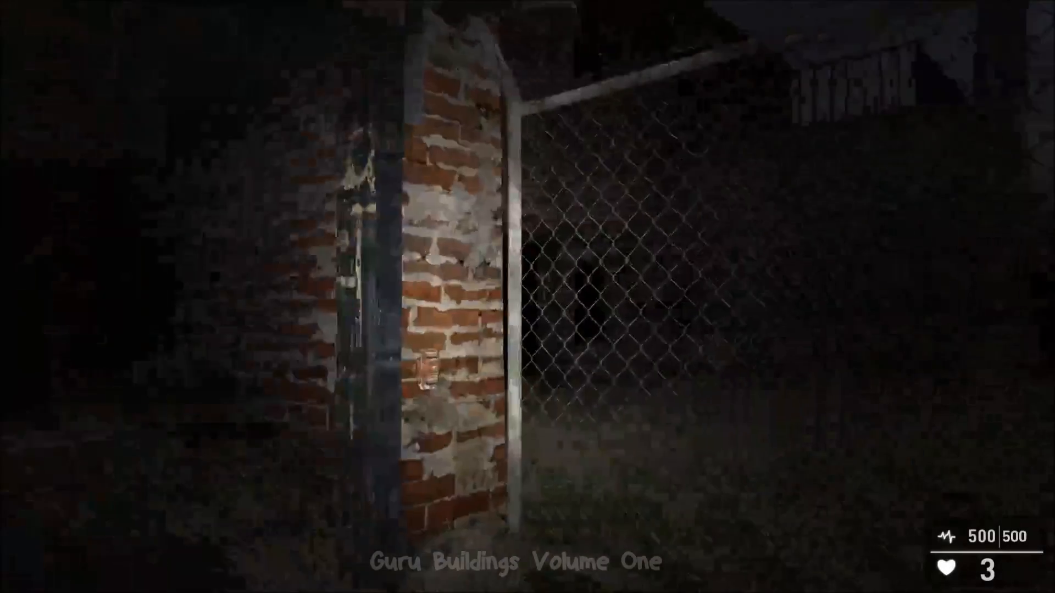
pyautogui.press('w')
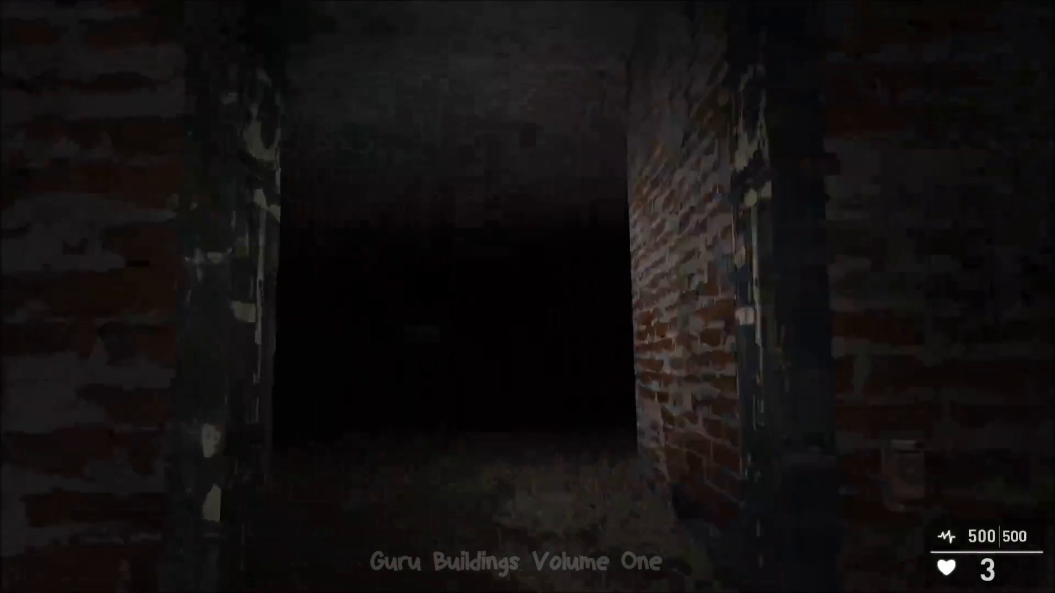
pyautogui.press('w')
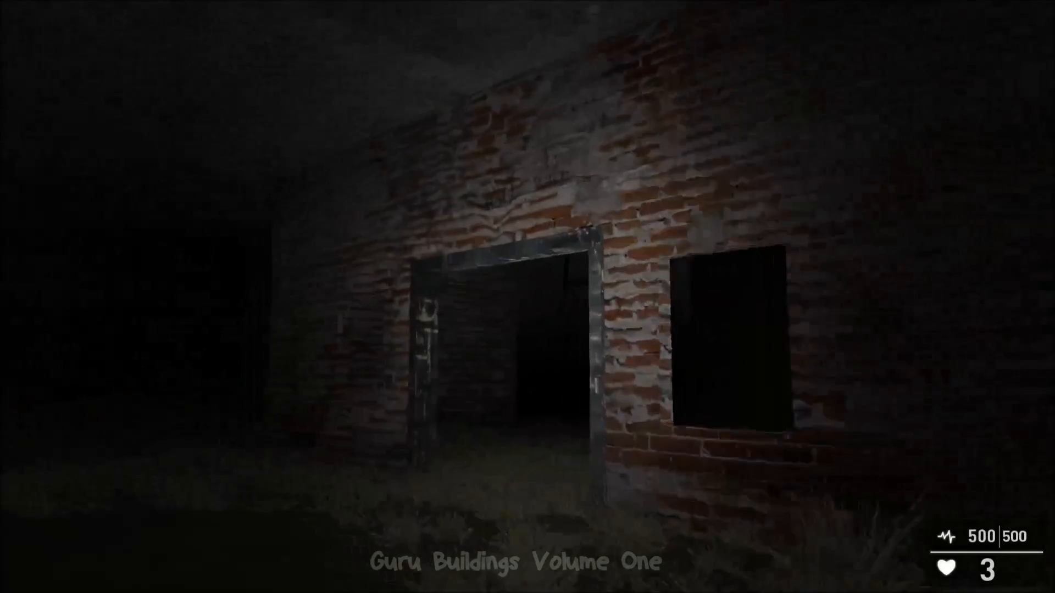
pyautogui.press('w')
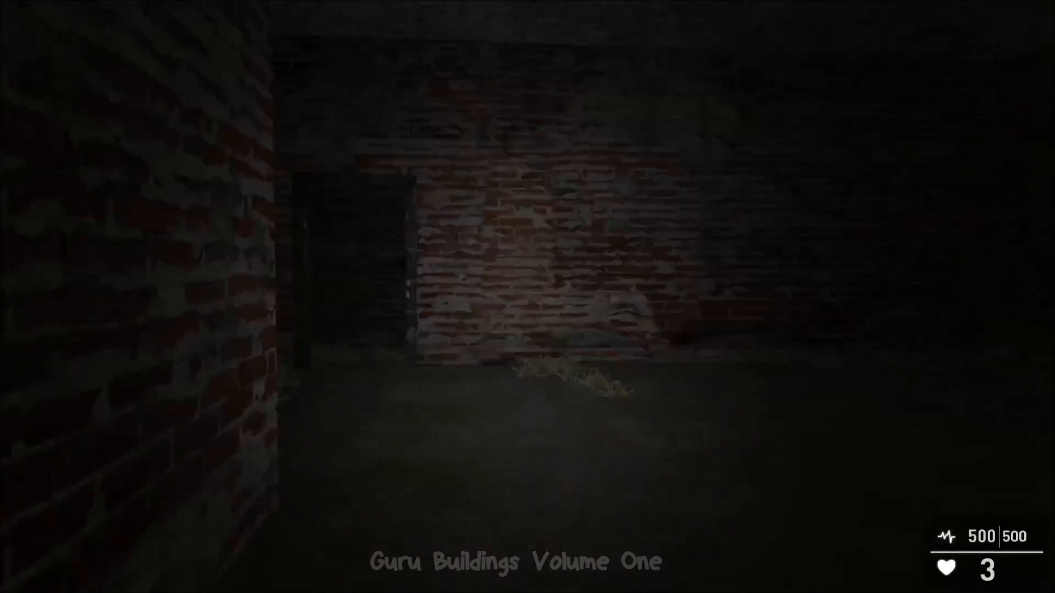
pyautogui.press('w')
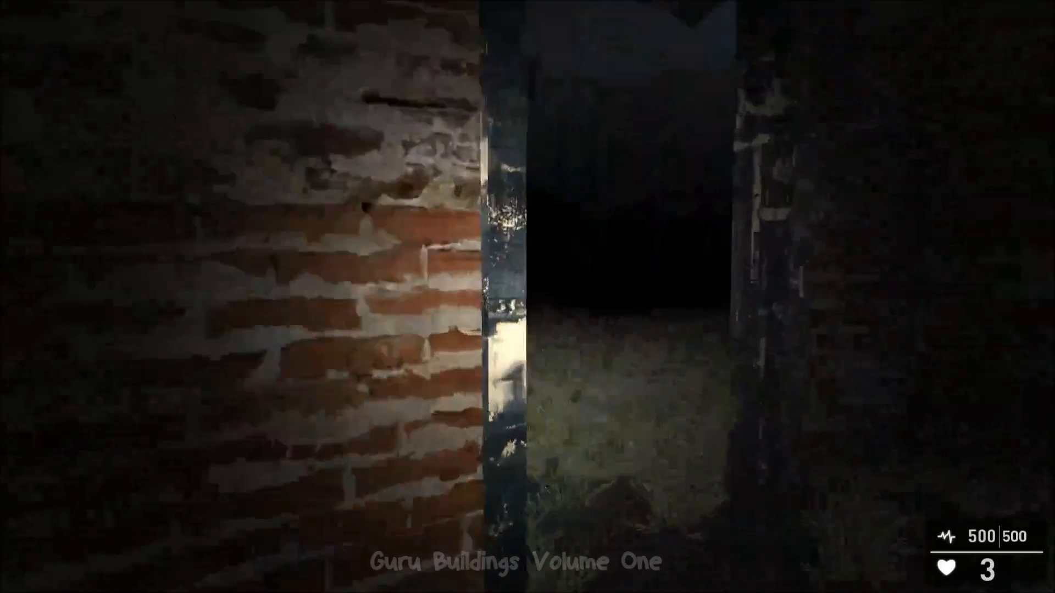
# - Explore the dark brick rooms beyond the open grass, then back away outside to view the building's outer wall and doorways
pyautogui.press('w')
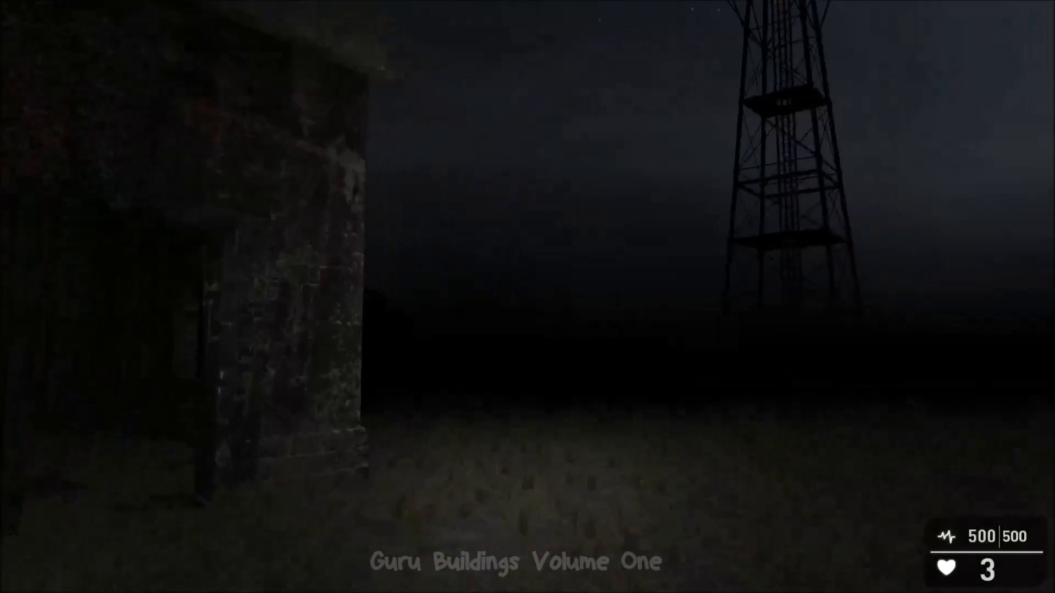
pyautogui.press('w')
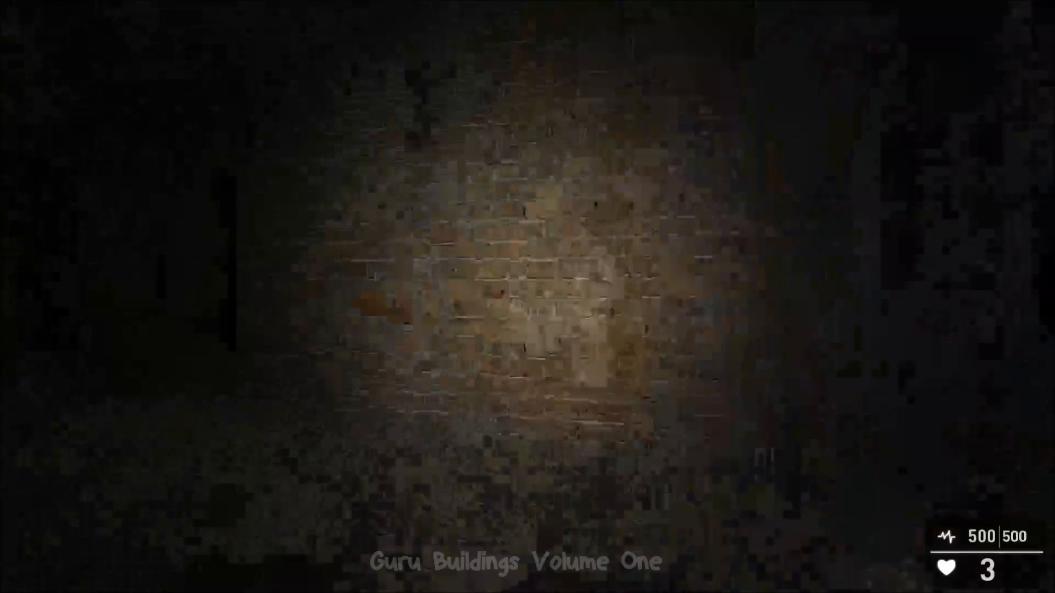
pyautogui.press('w')
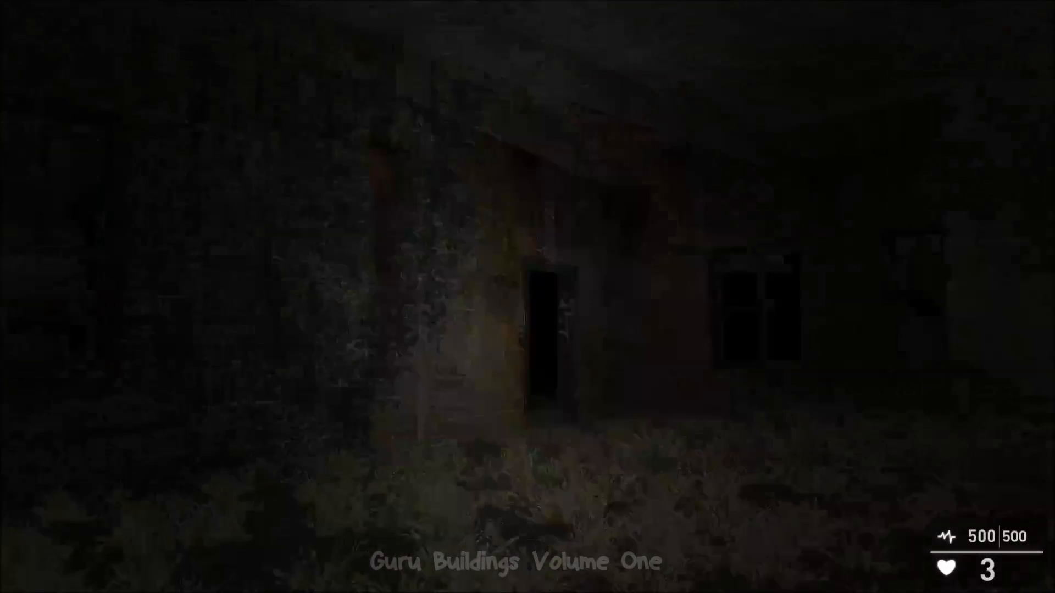
pyautogui.press('w')
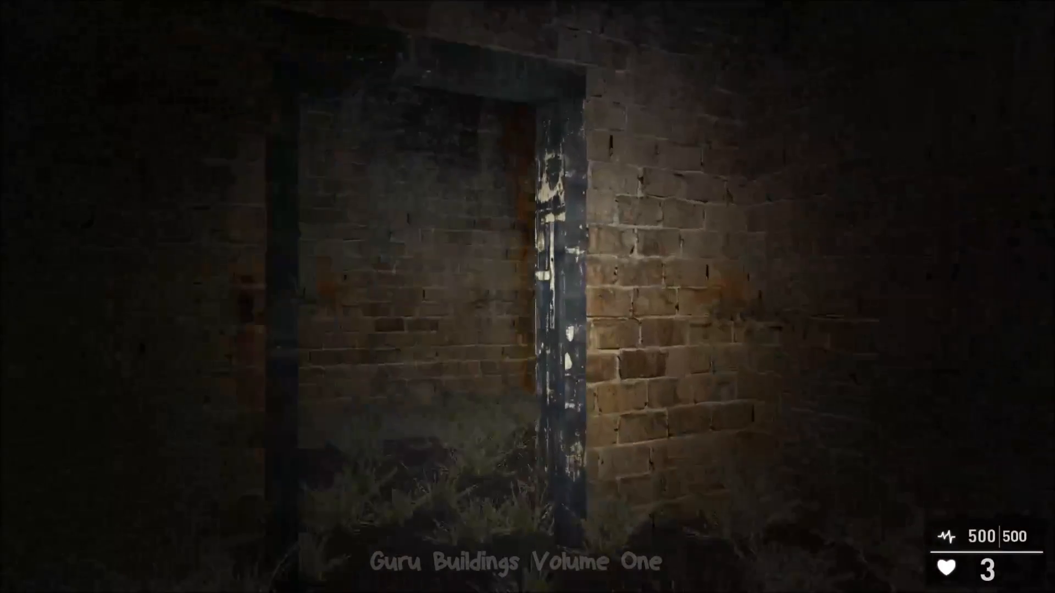
pyautogui.press('w')
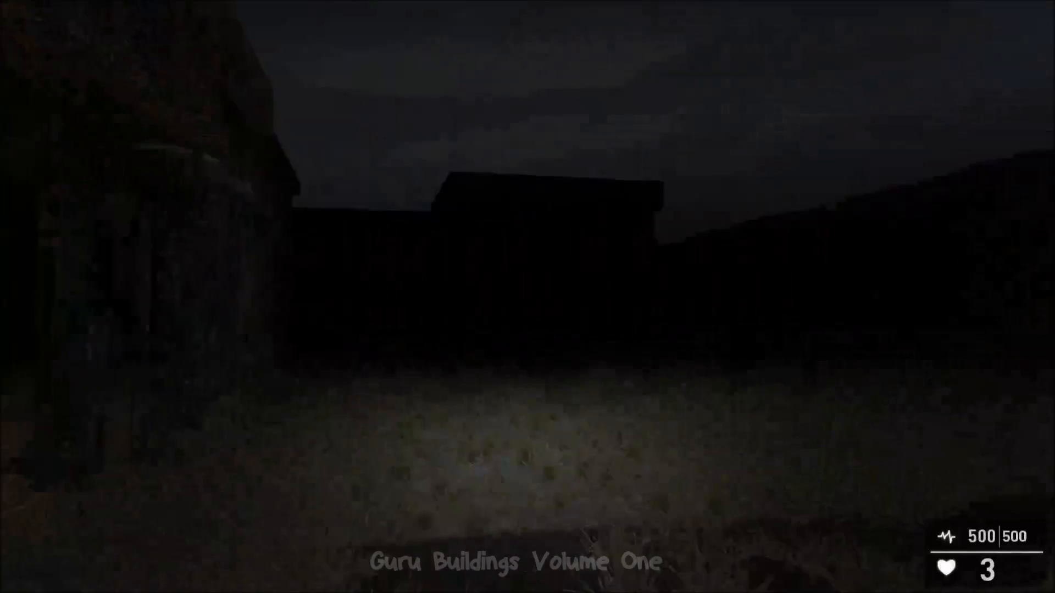
pyautogui.press('w')
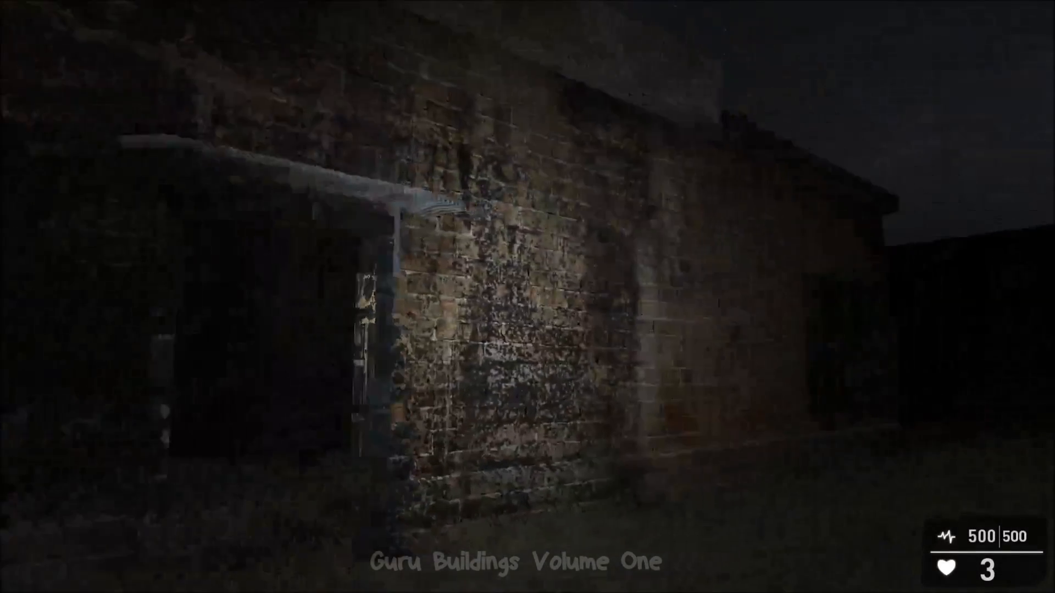
pyautogui.press('s')
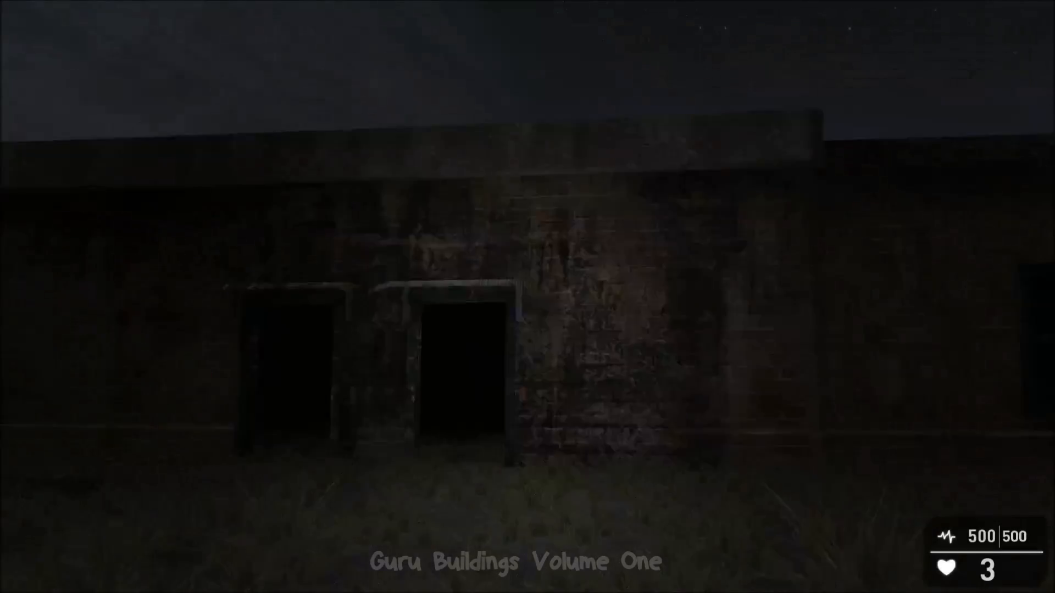
# - Approach the timber-roofed lean-to and examine the graffiti-covered wall beside it under the flashlight
pyautogui.press('w')
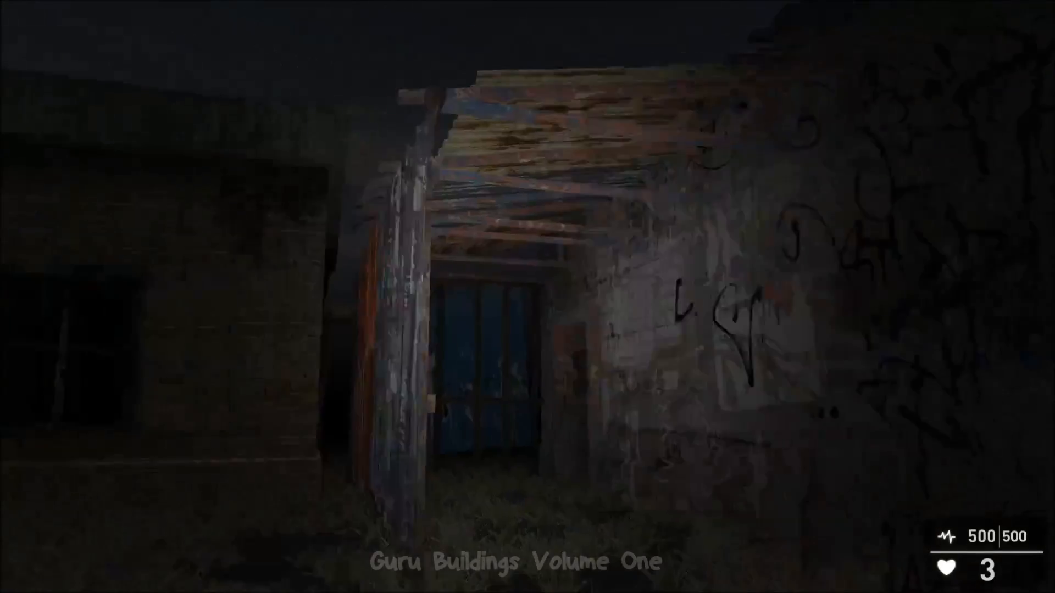
pyautogui.press('s')
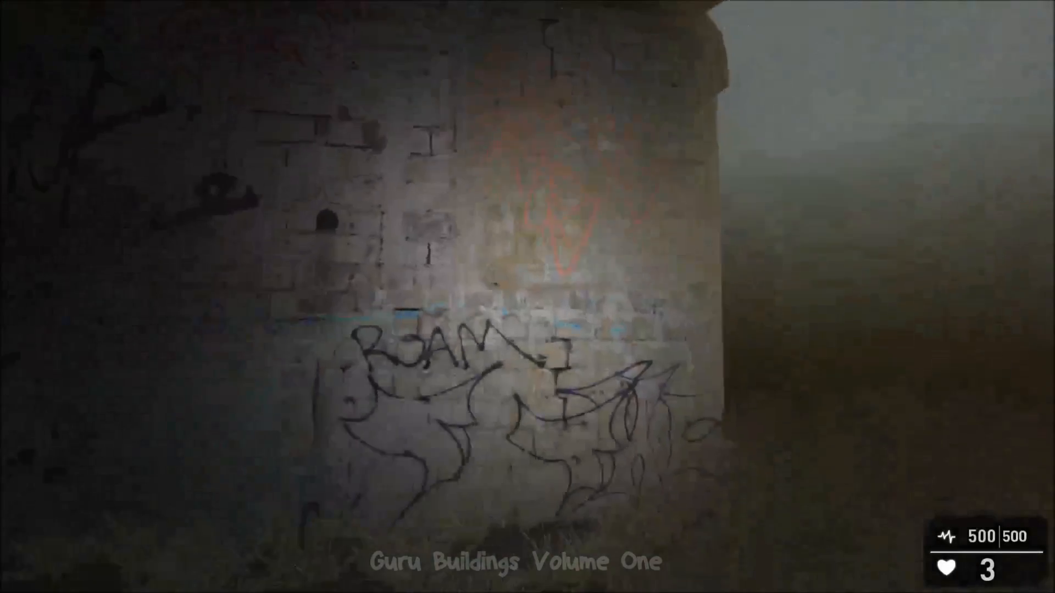
pyautogui.press('w')
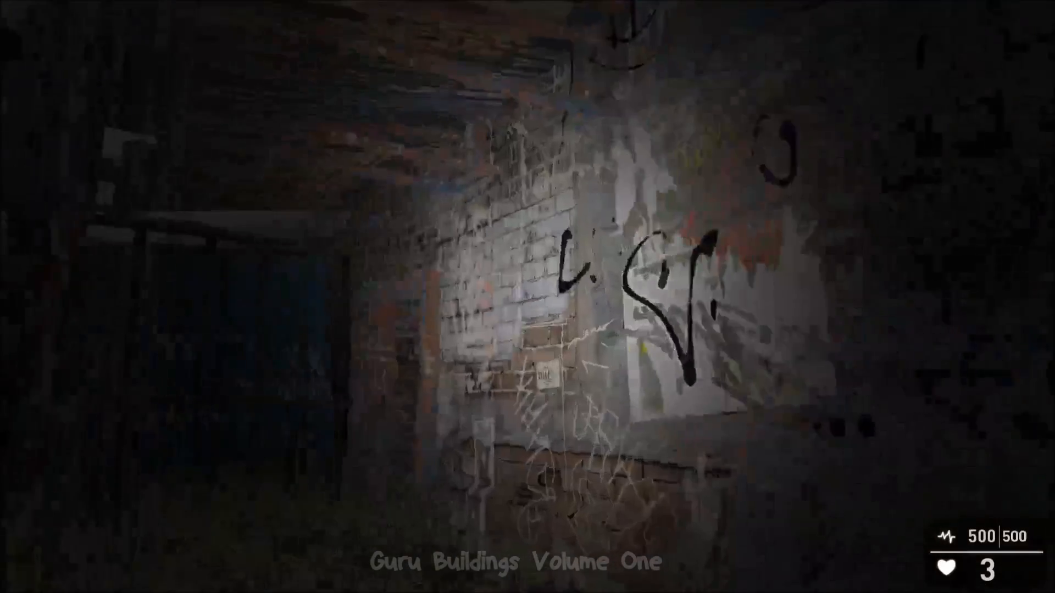
# - Walk around inside the graffiti-covered building and examine its painted brick walls, corner and window openings
pyautogui.press('w')
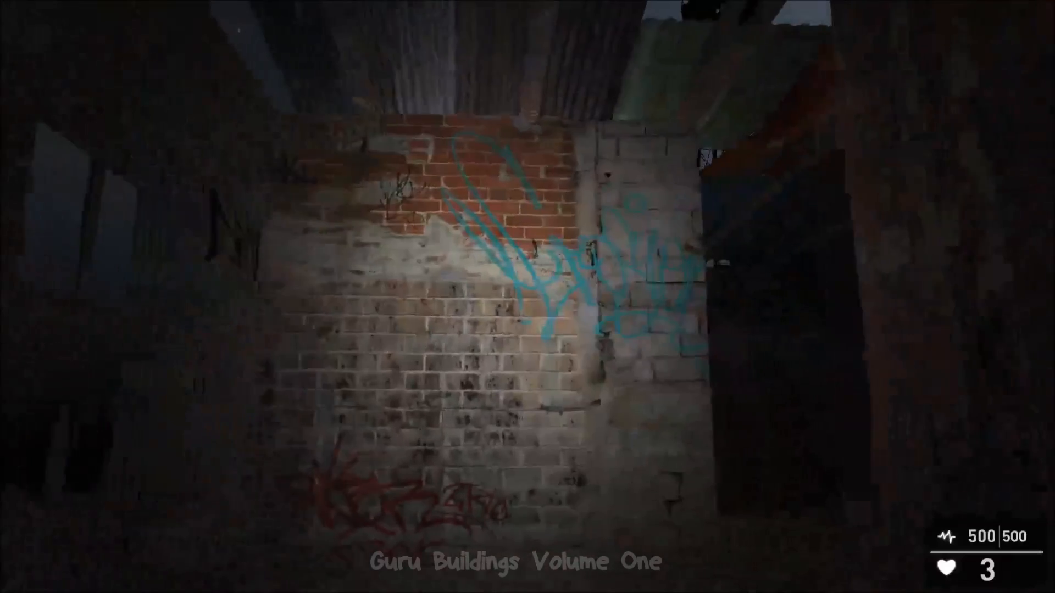
pyautogui.press('w')
pyautogui.press('w')
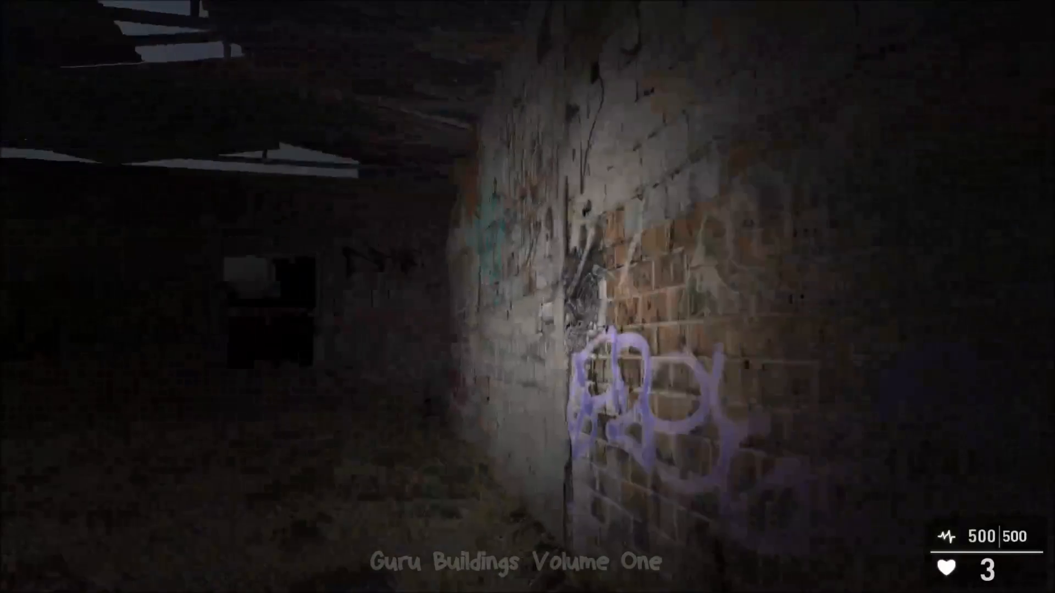
pyautogui.press('w')
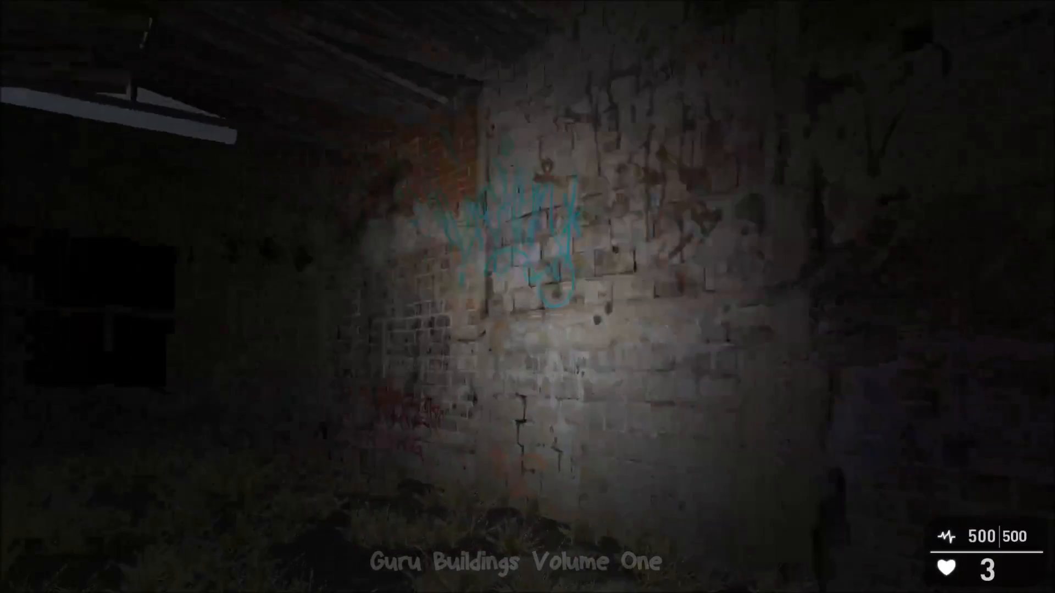
pyautogui.press('w')
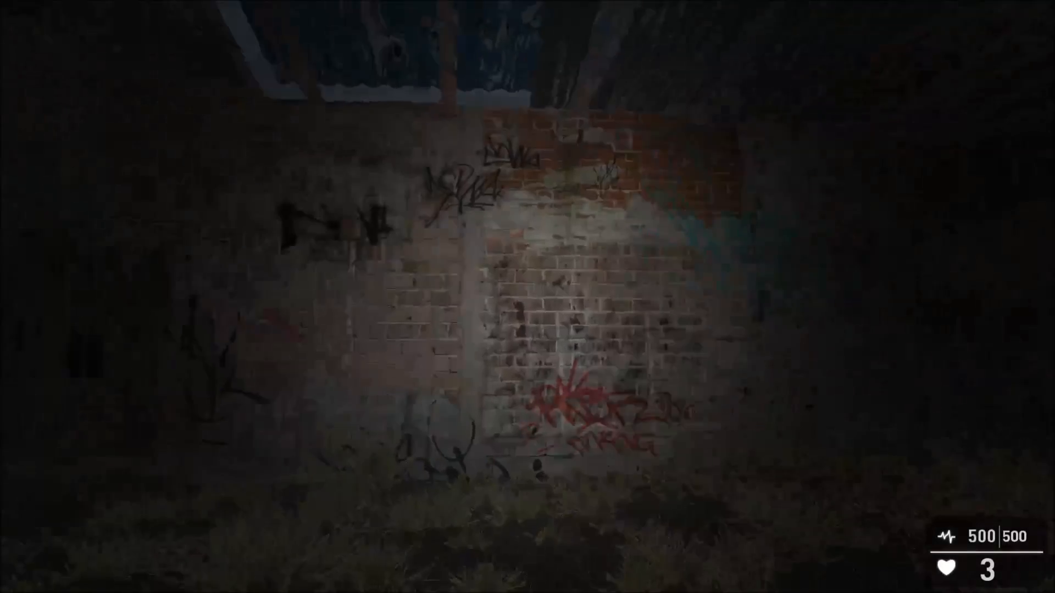
pyautogui.press('w')
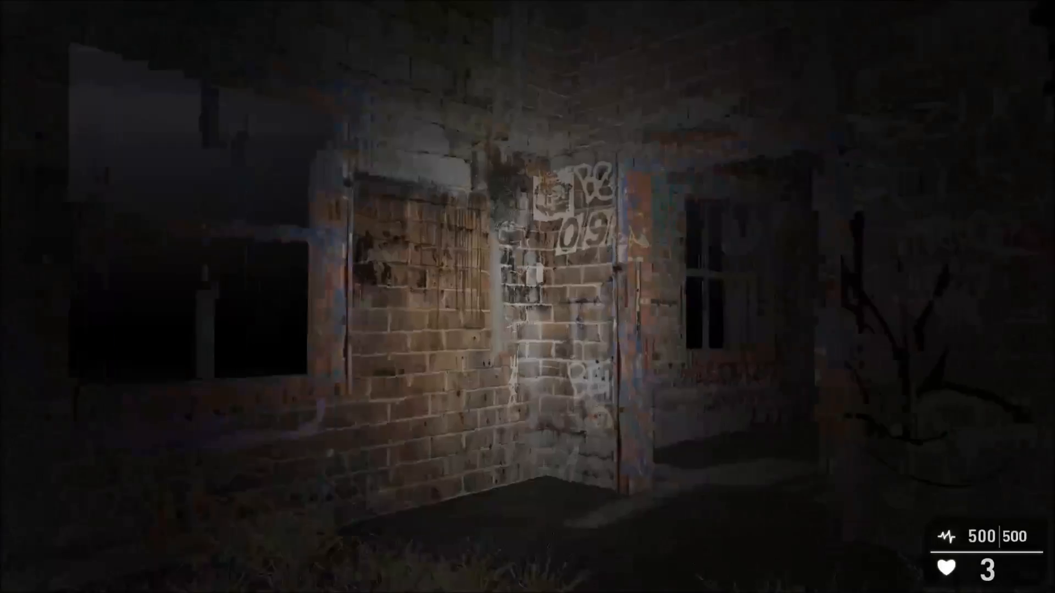
# - Cross the grassy interior to examine the broken corrugated roof and the open doorway in the graffitied wall
pyautogui.press('w')
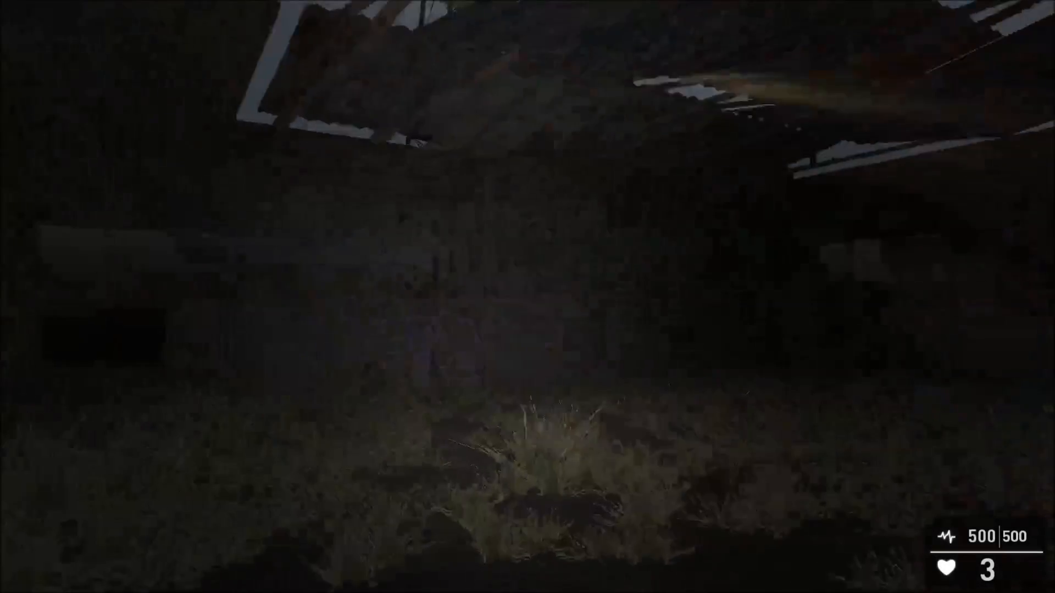
pyautogui.press('w')
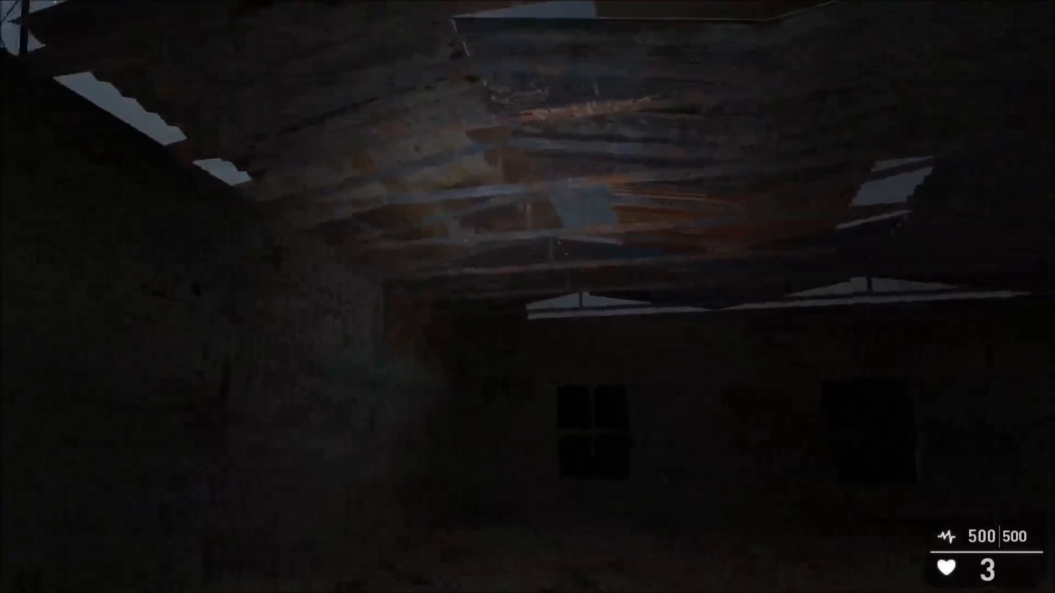
pyautogui.press('w')
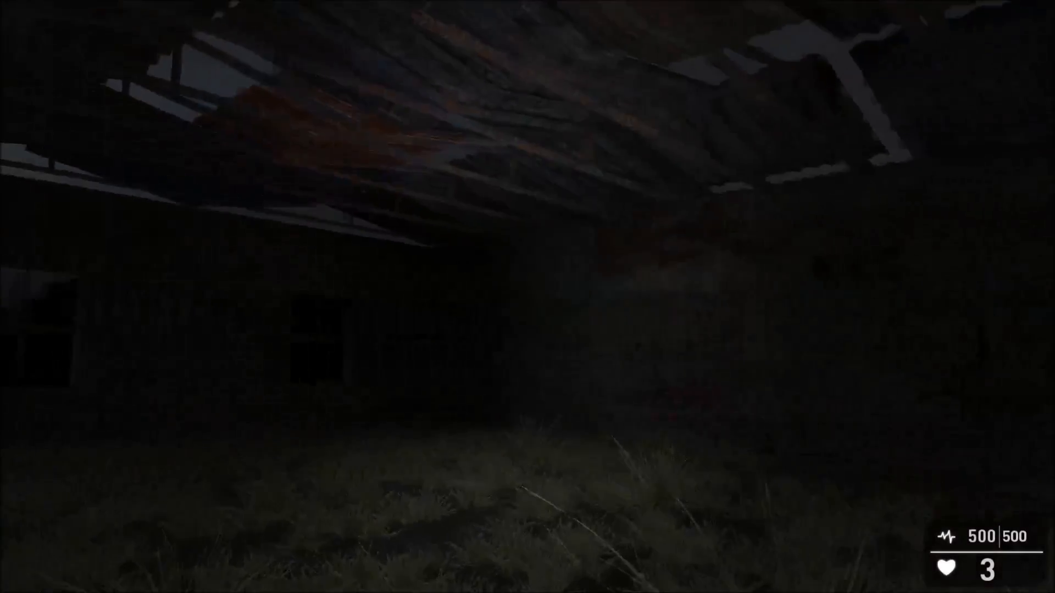
pyautogui.press('w')
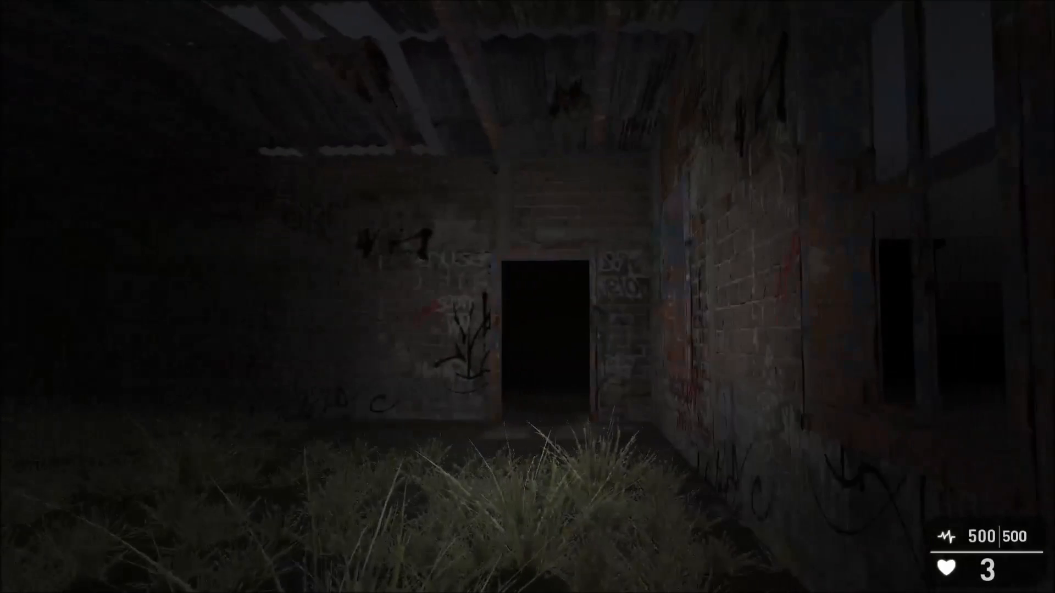